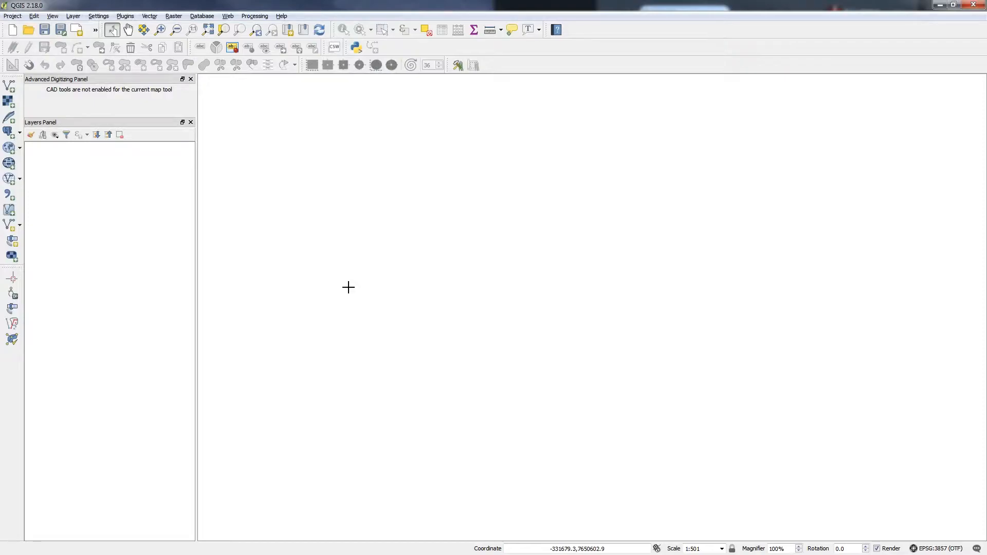
Search the installed plugins for the Georeferencer GDAL plugin and check that it is enabled
left_click(125, 16)
left_click(132, 27)
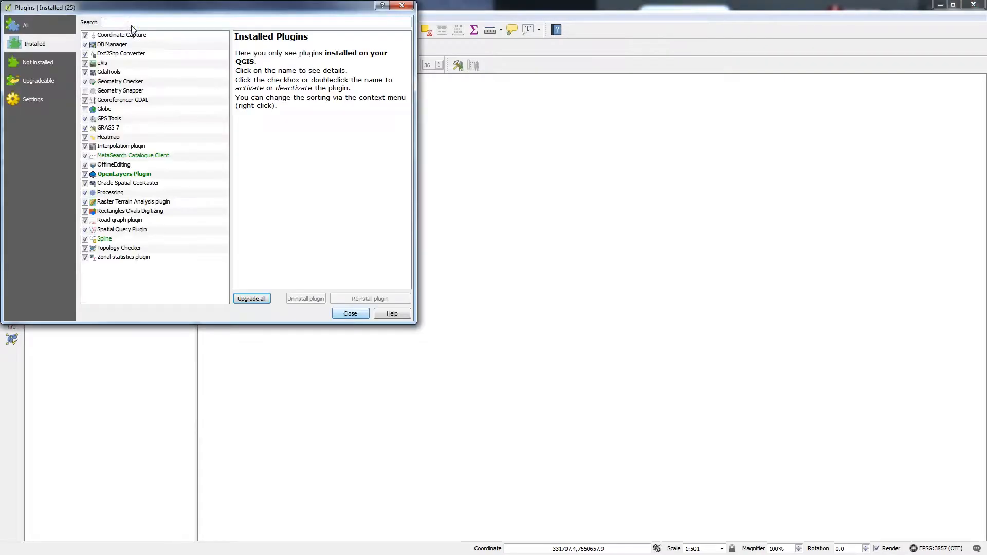
type("geore")
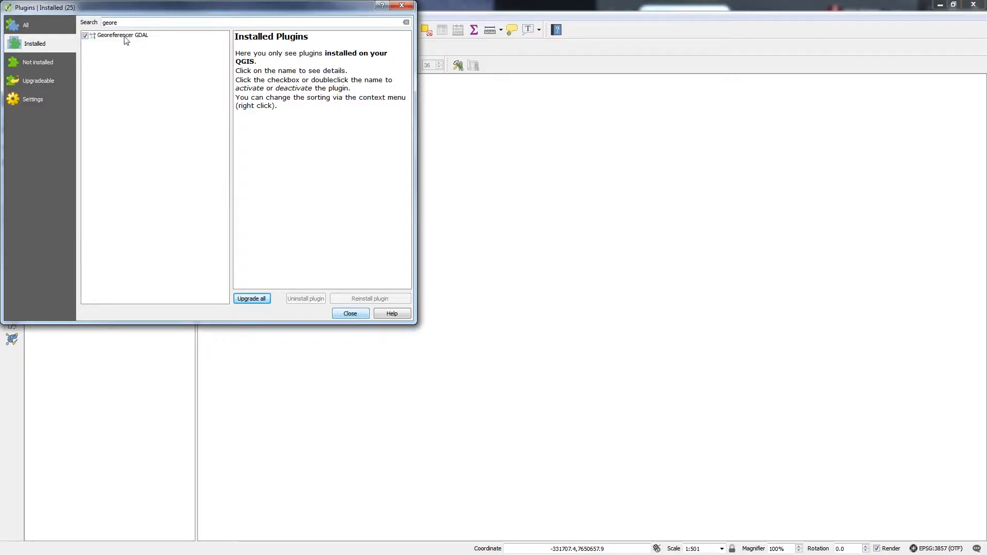
left_click(123, 36)
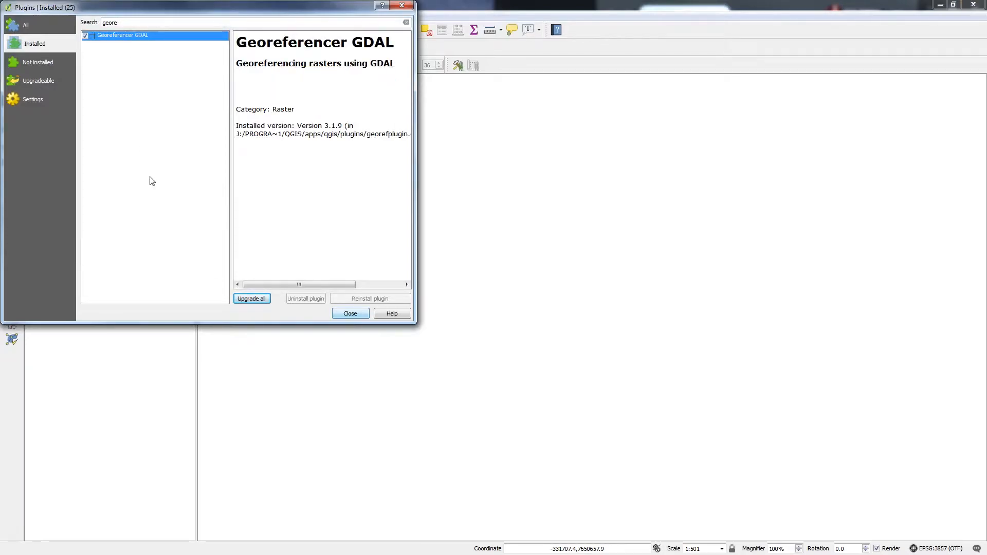
left_click(338, 313)
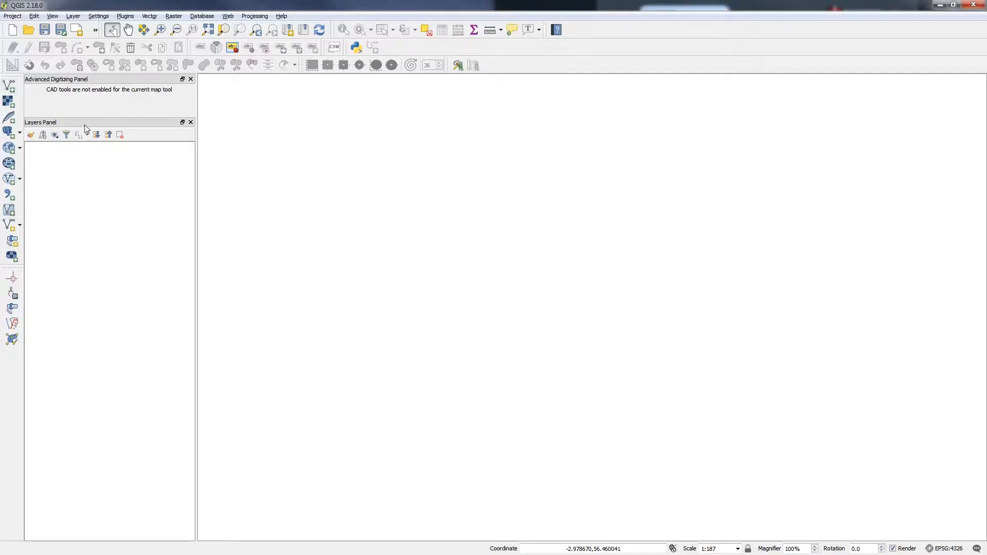
Enable on-the-fly CRS transformation and set the project CRS to WGS 84 / Pseudo Mercator (EPSG:3857)
left_click(948, 549)
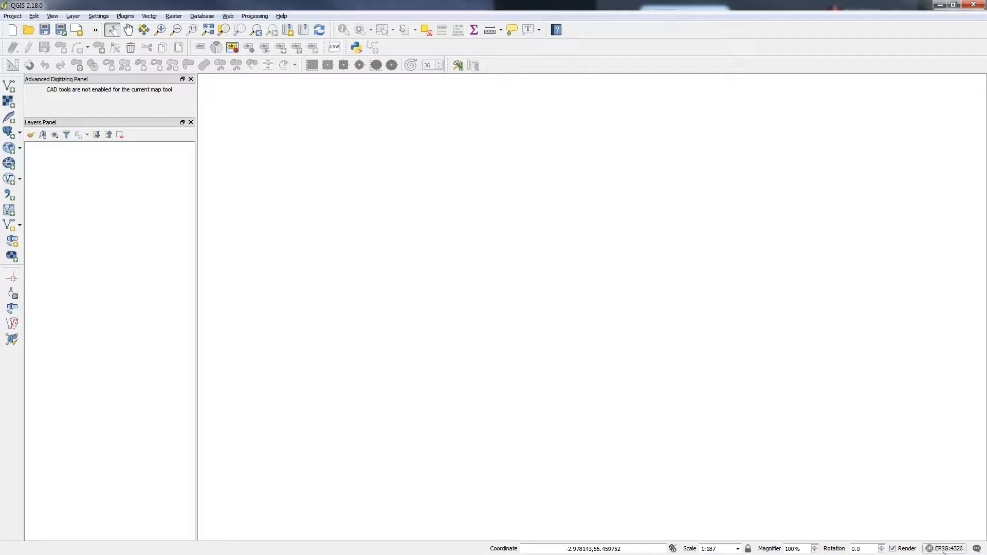
left_click(354, 90)
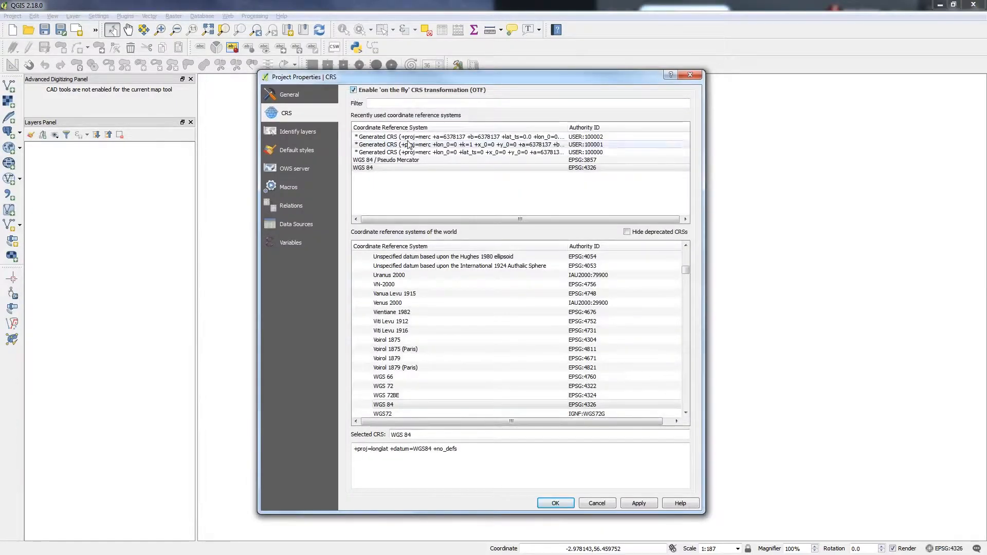
left_click(393, 160)
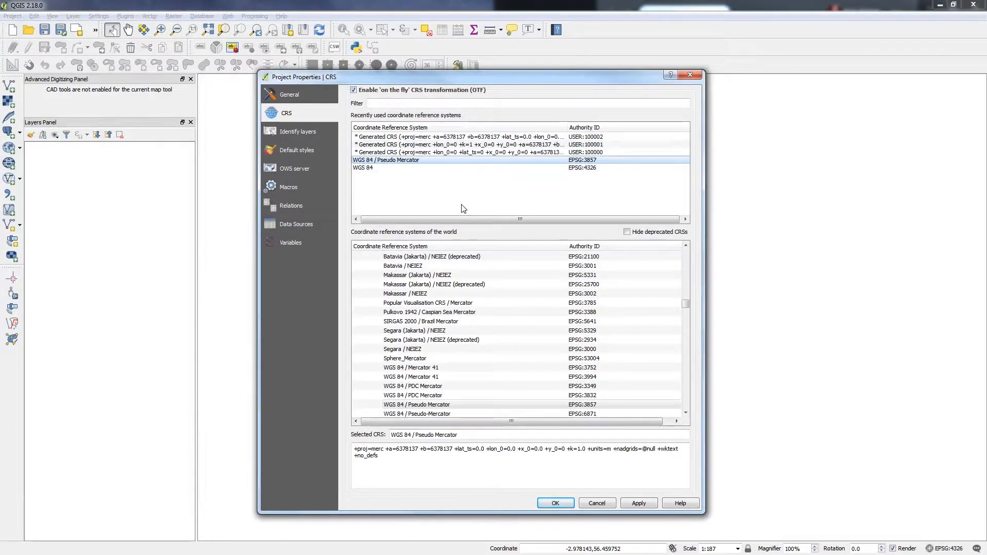
left_click(646, 506)
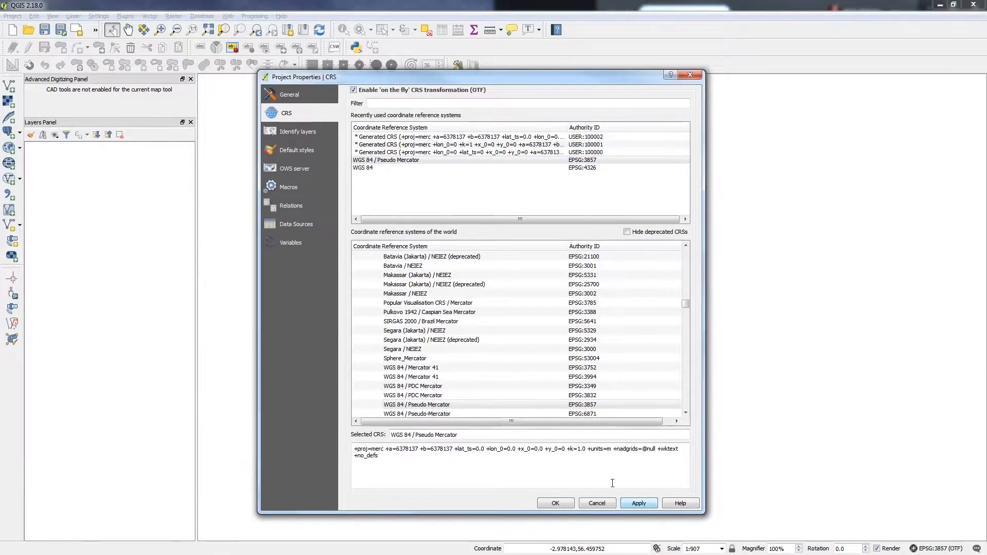
left_click(561, 503)
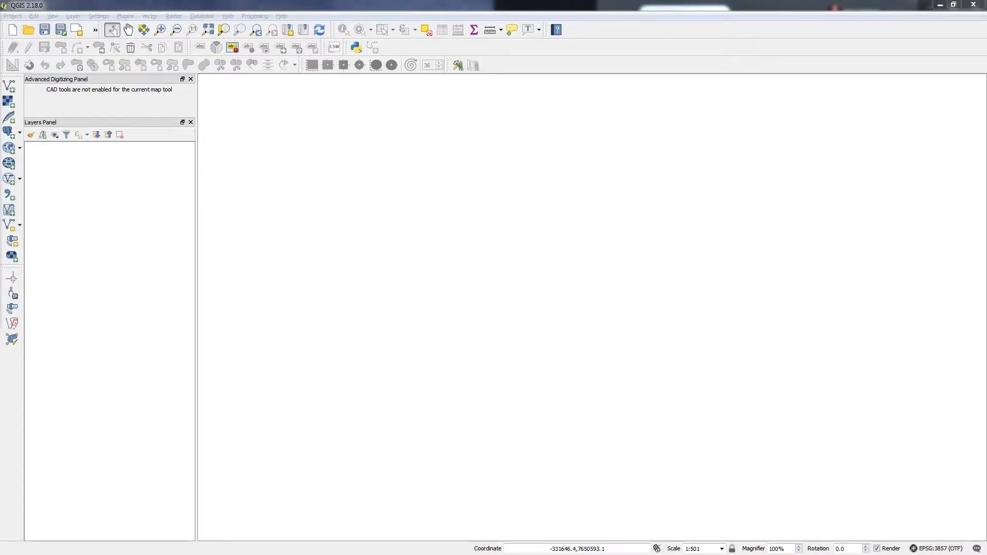
Add the Downloaded Outline GeoJSON polygon layer to the empty project
left_click(310, 4)
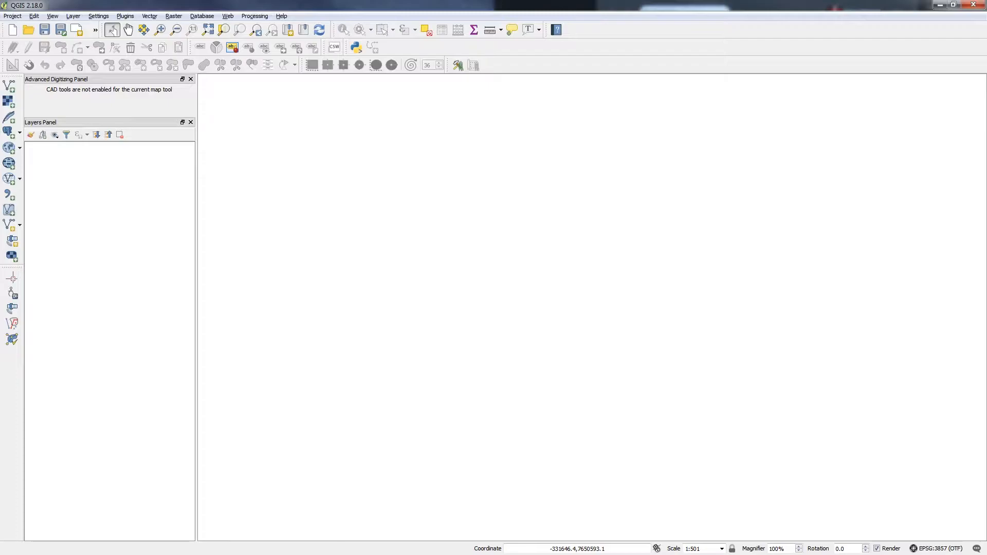
left_click_drag(0, 98, 199, 122)
left_click_drag(149, 184, 507, 224)
left_click_drag(251, 119, 0, 108)
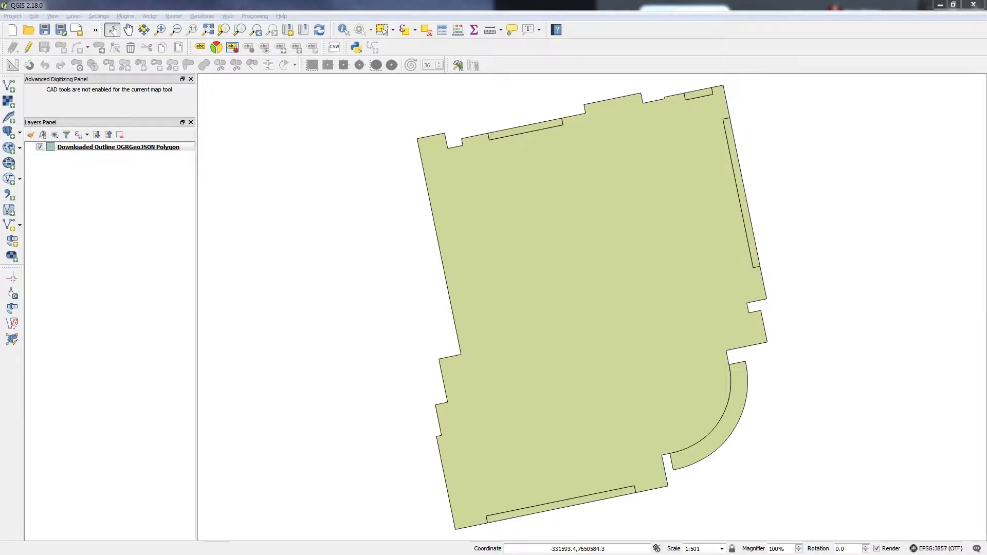
Define a new polygon shapefile layer with two additional text fields, "name" and "type"
left_click(73, 16)
mouse_move(133, 28)
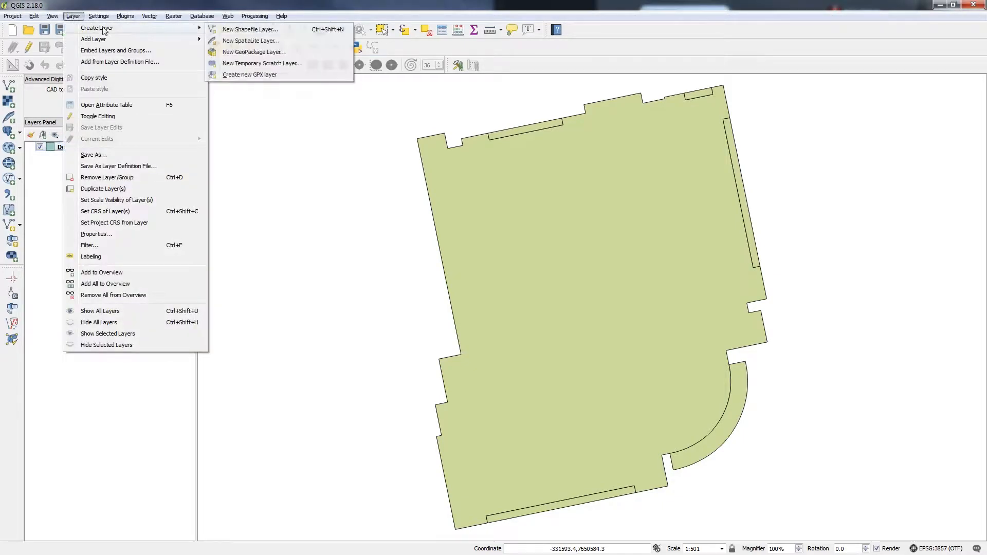
left_click(241, 30)
left_click(251, 146)
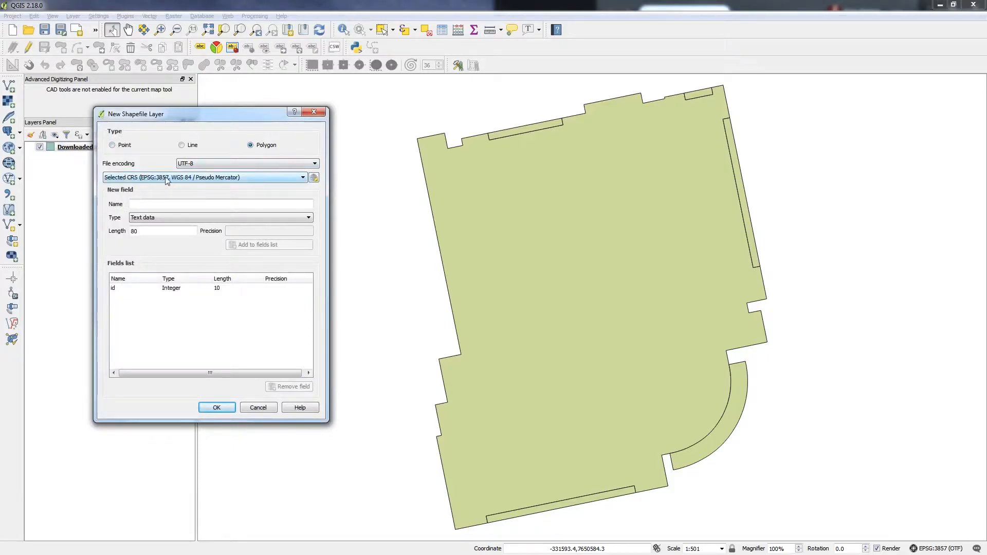
left_click(185, 204)
type("name")
left_click(239, 245)
left_click(173, 207)
type("type")
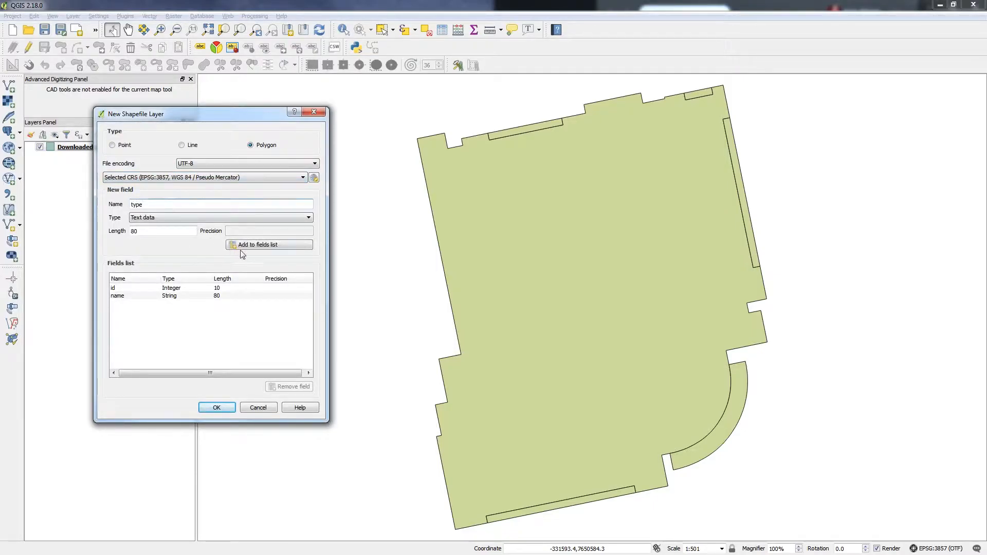
left_click(239, 247)
left_click(216, 408)
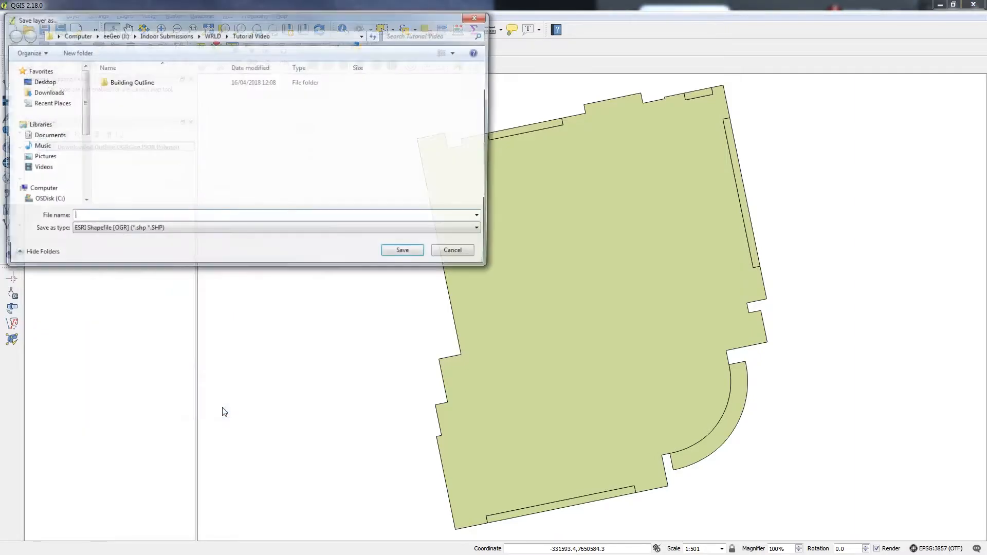
Save the new shapefile as building_outline in the Building Outline folder
left_click(117, 84)
double_click(117, 83)
left_click(126, 217)
type("building_outline")
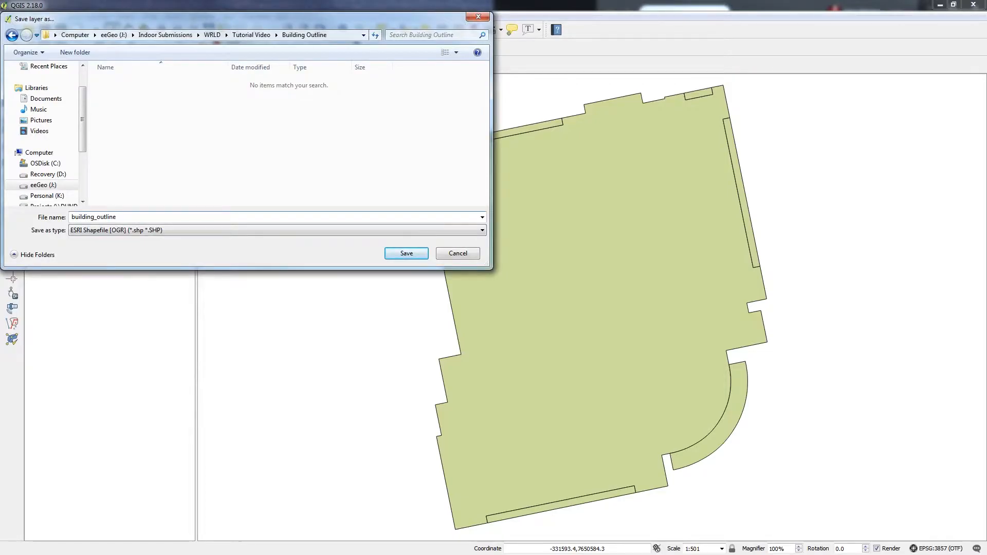
key("Return")
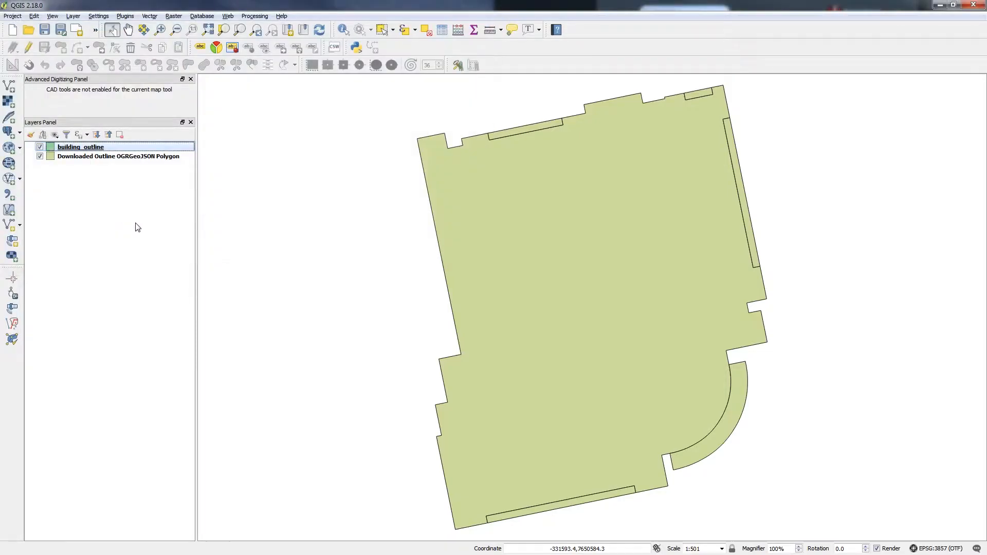
Set the fill transparency of the building_outline layer to 49%
double_click(81, 147)
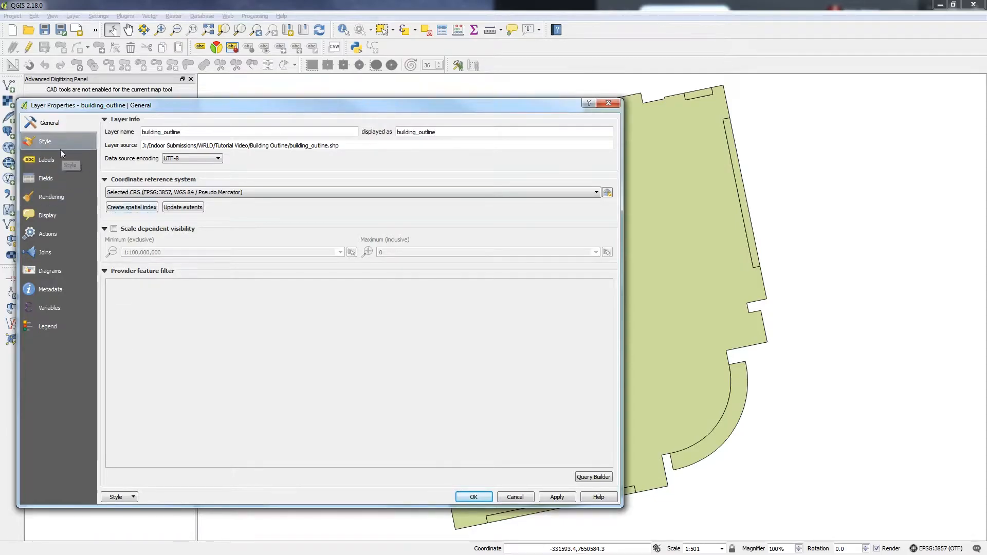
left_click(56, 143)
left_click_drag(147, 219, 380, 219)
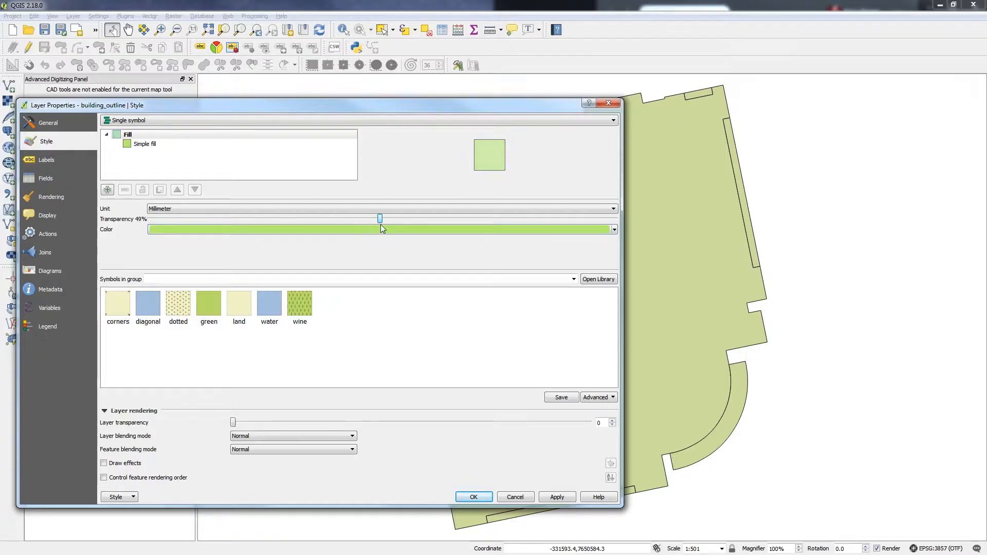
left_click(486, 501)
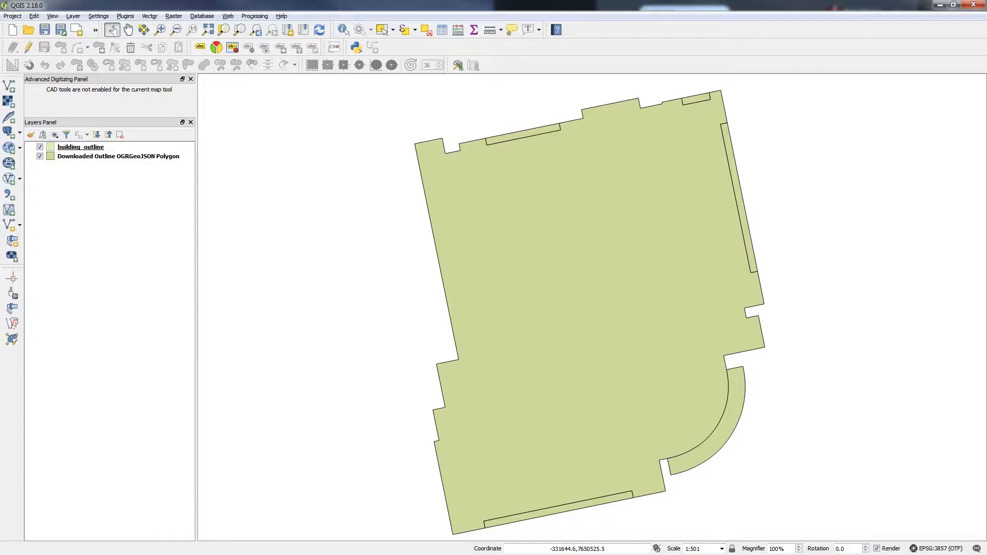
Configure snapping for all visible layers, to vertex and segment, with a 15-pixel tolerance and snapping on intersection enabled
left_click(98, 16)
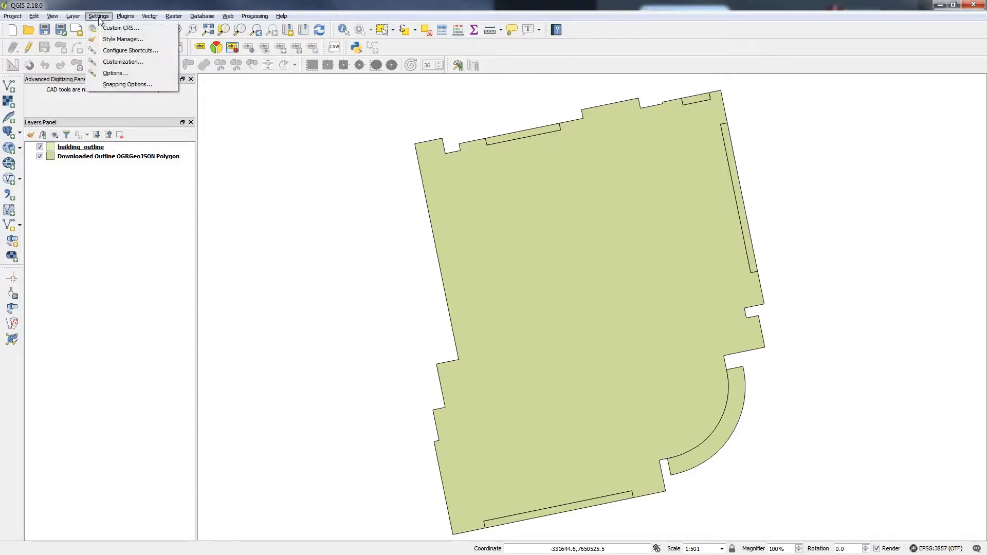
left_click(127, 84)
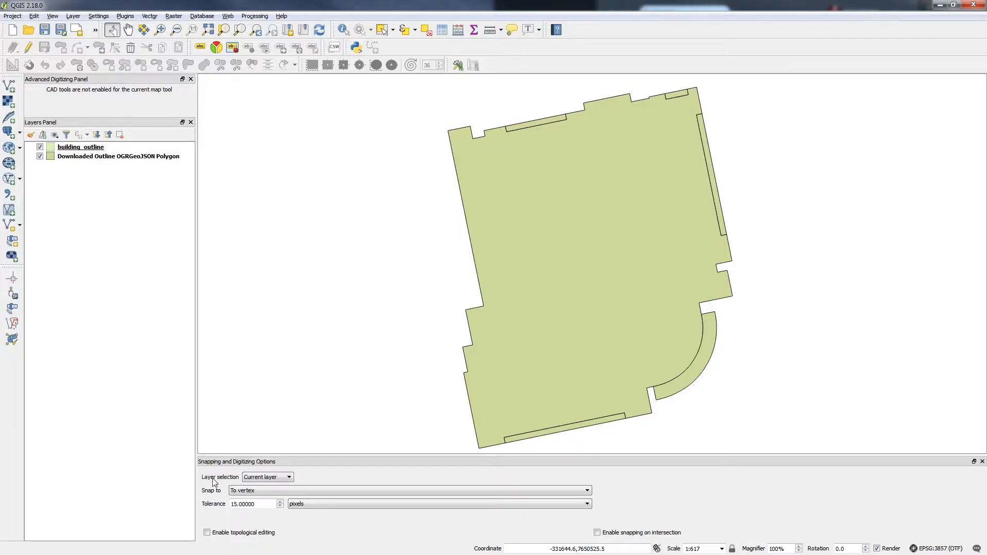
left_click(280, 479)
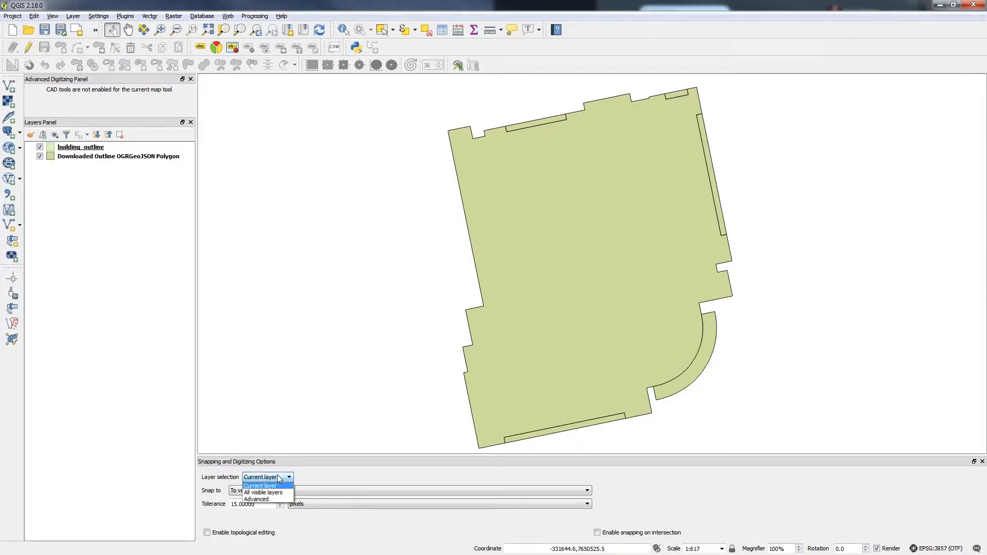
left_click(271, 496)
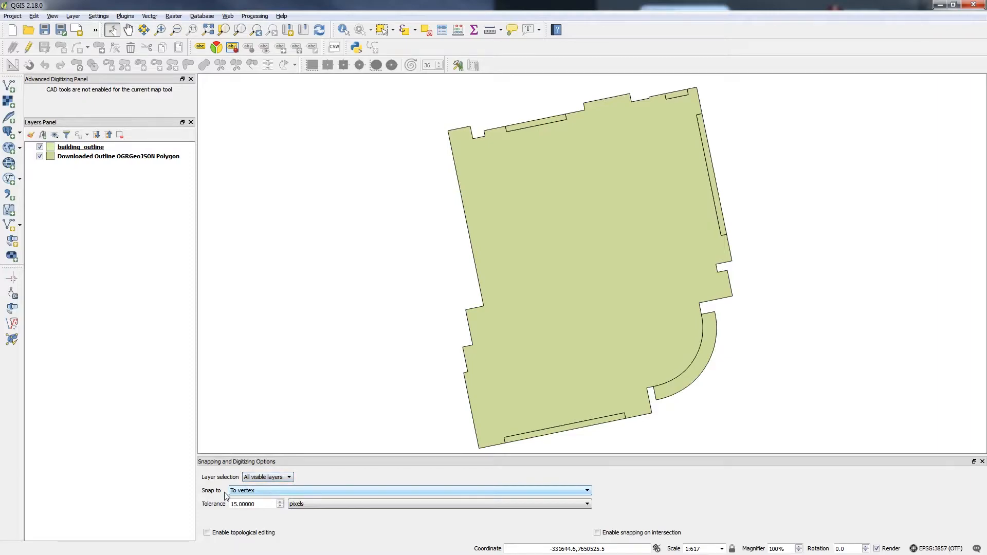
left_click(253, 493)
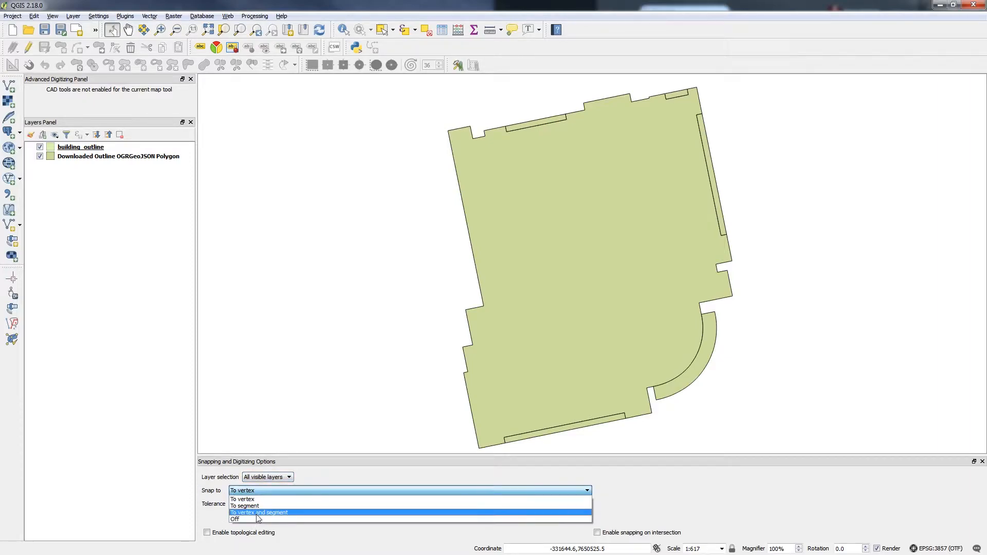
left_click(254, 512)
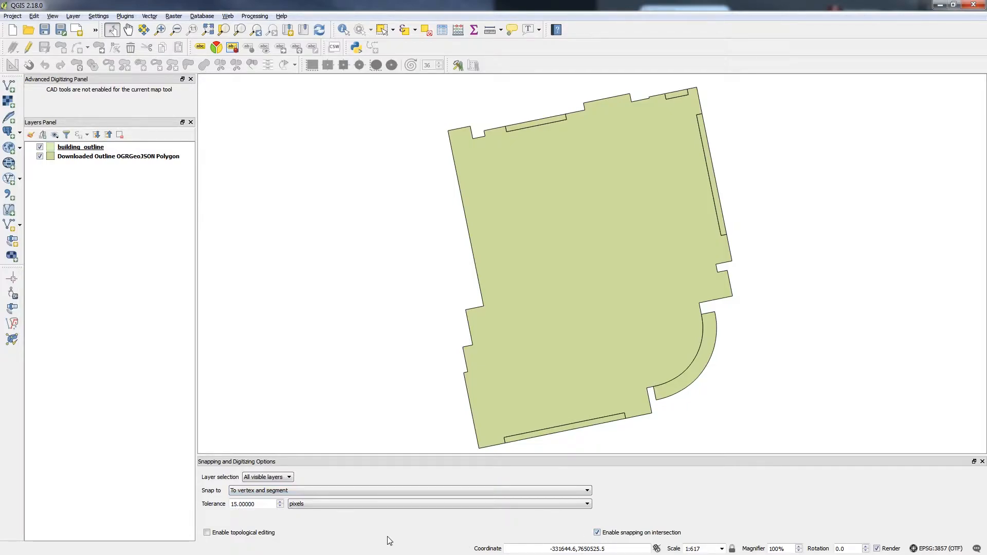
double_click(229, 505)
left_click(303, 504)
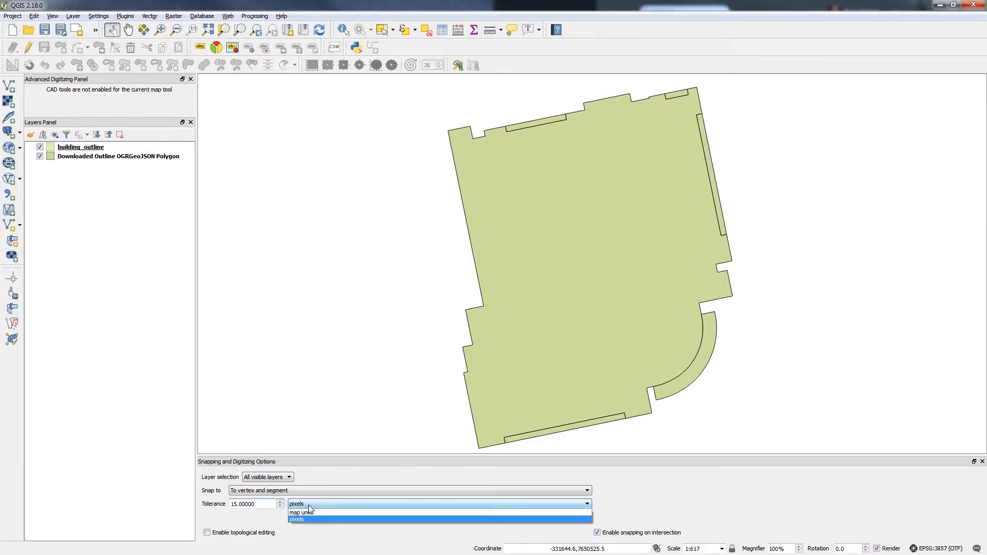
left_click(311, 519)
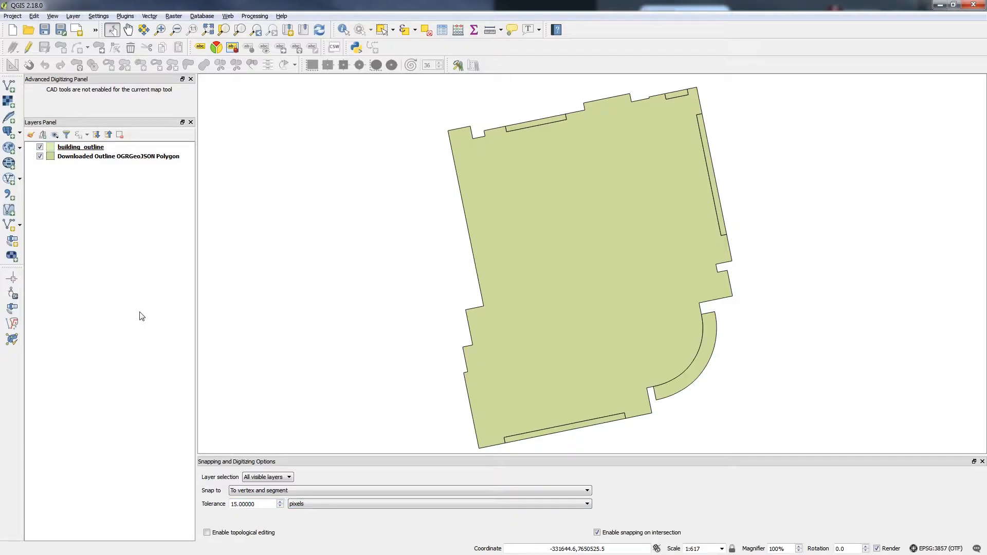
Turn on editing for the building_outline layer and start the Add Feature tool over the downloaded outline
left_click(32, 50)
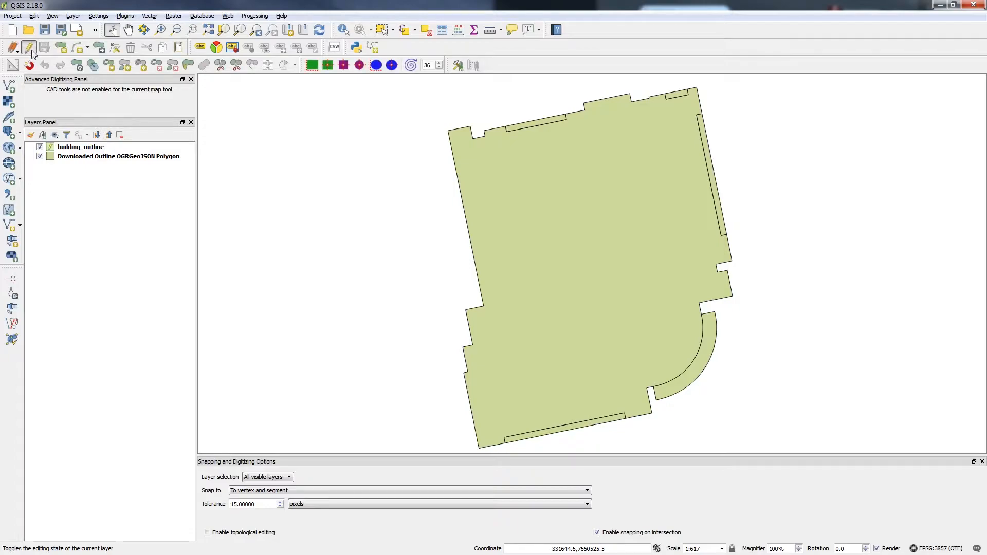
left_click(62, 48)
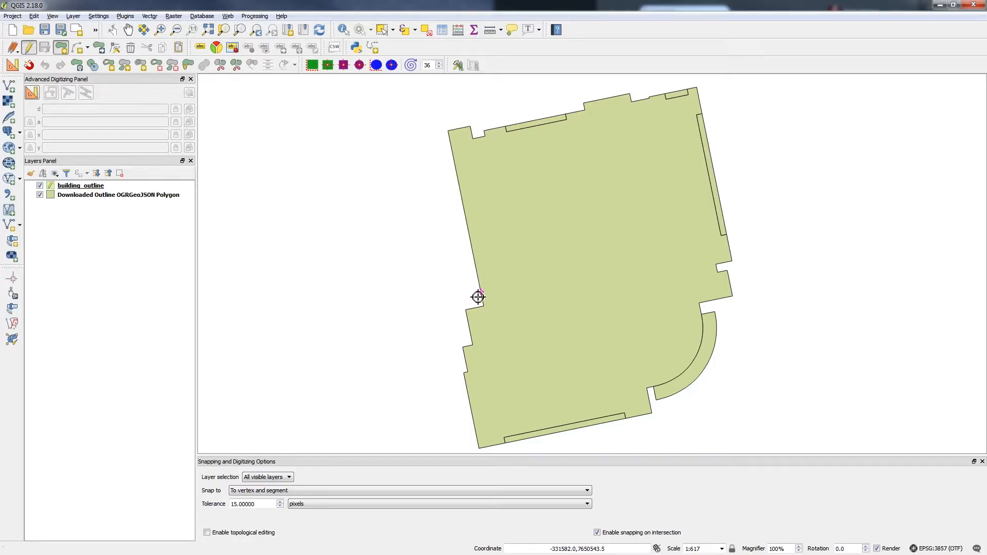
scroll(479, 304, "up", 4)
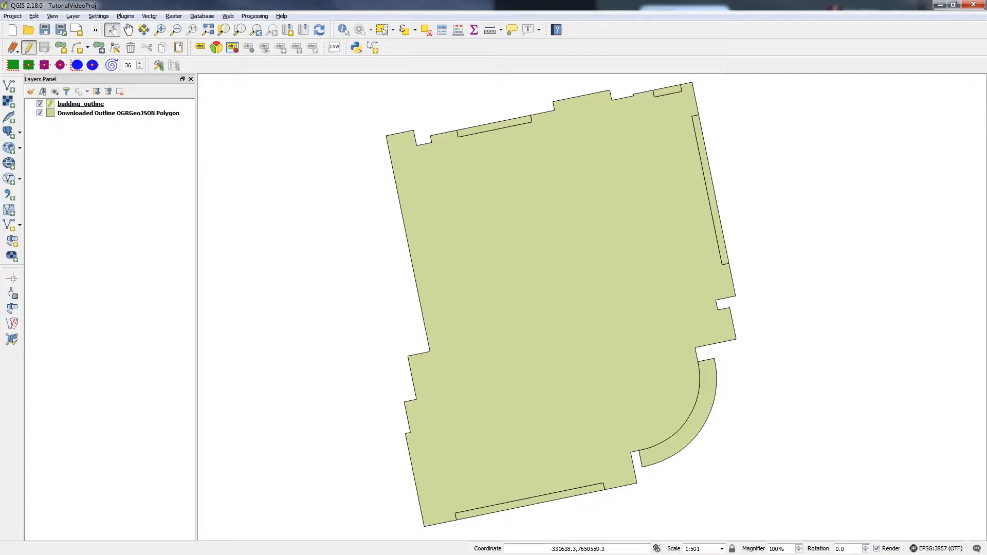
Create a new line shapefile layer and save it as scratch1 in the Scratch folder
left_click(73, 16)
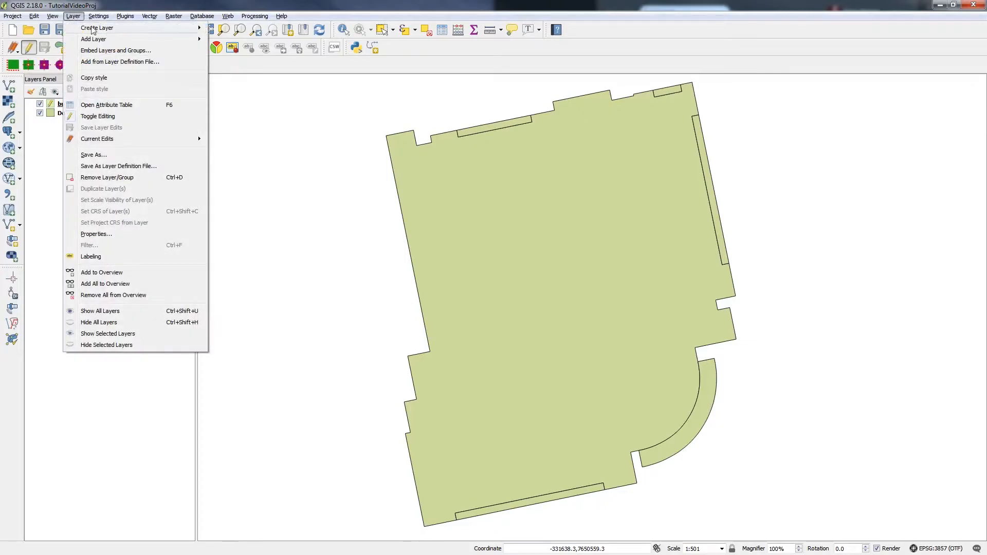
mouse_move(93, 30)
left_click(245, 31)
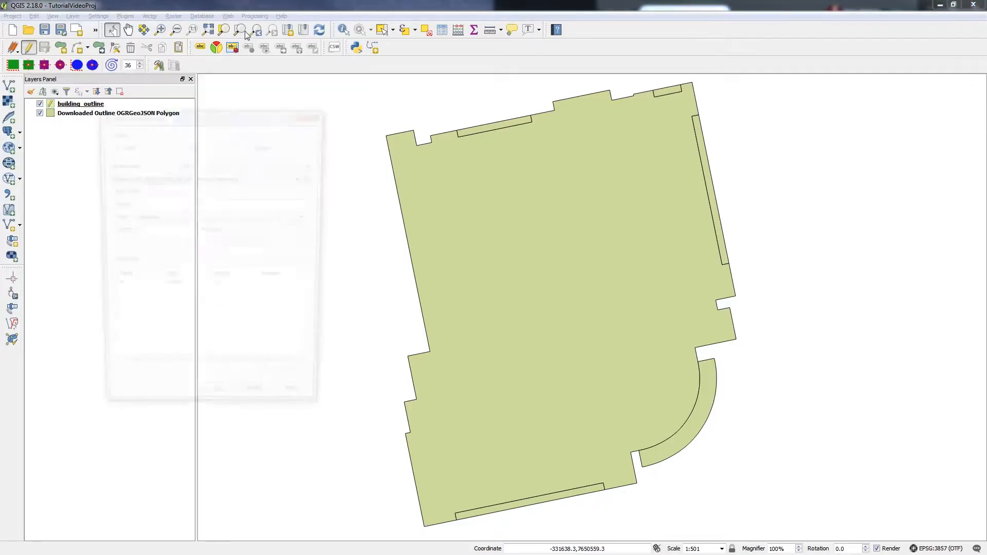
left_click(182, 145)
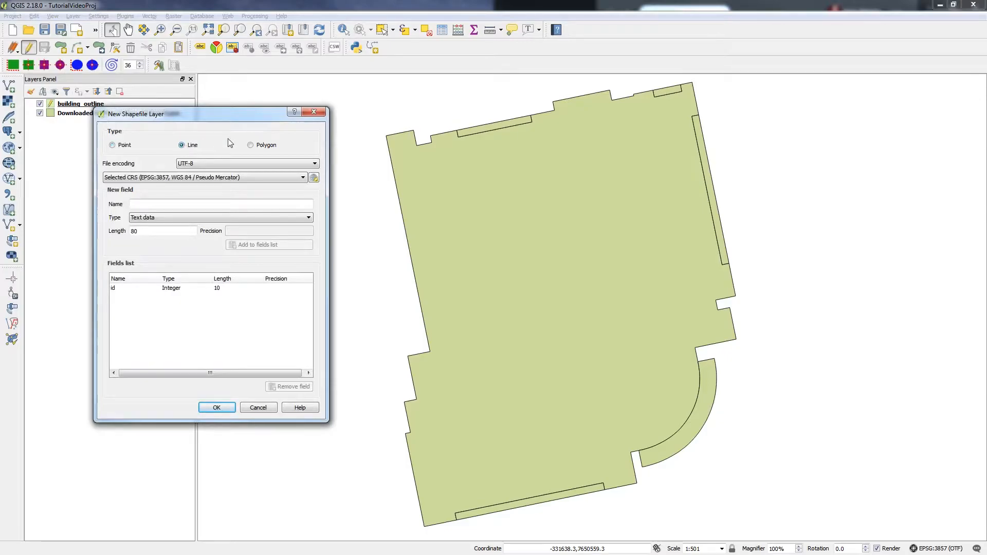
left_click(216, 407)
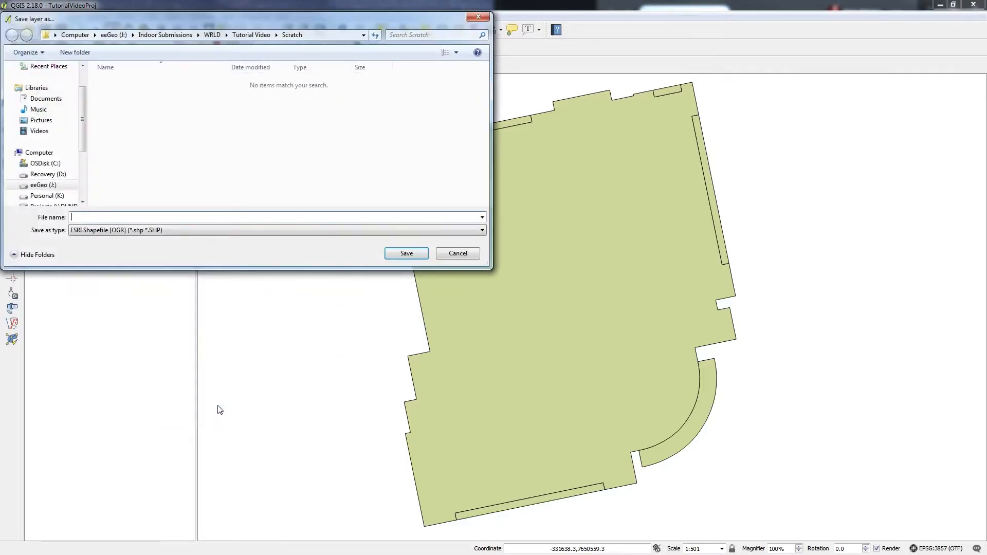
double_click(123, 93)
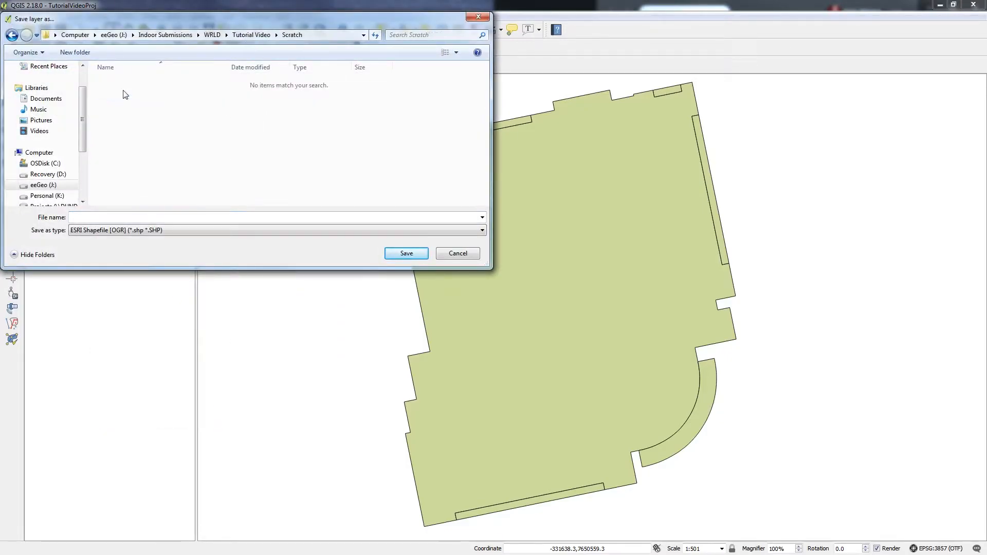
left_click(165, 217)
type("scratch1")
key("Return")
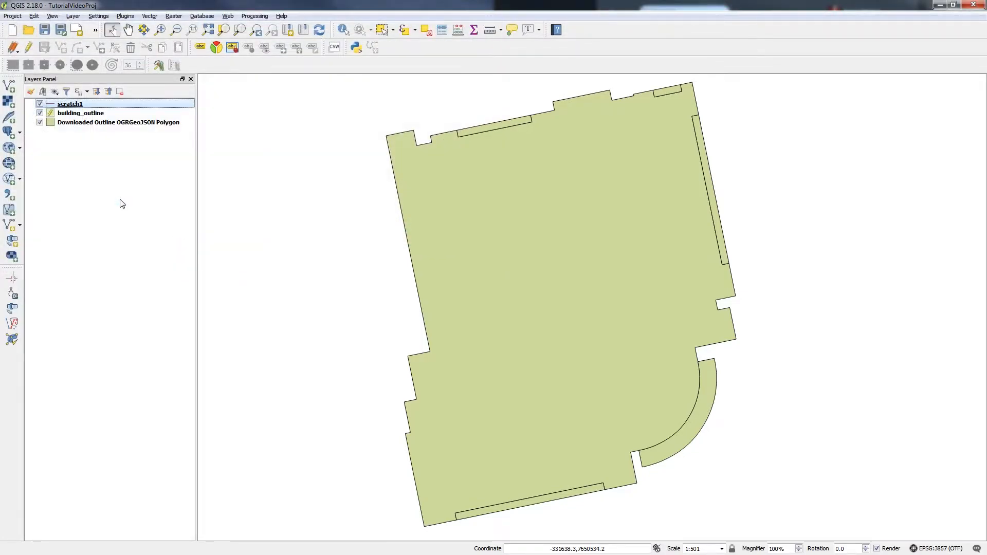
Show the Advanced Digitizing toolbar, then turn on editing for scratch1 with the Add Feature tool and advanced digitizing enabled
left_click(53, 17)
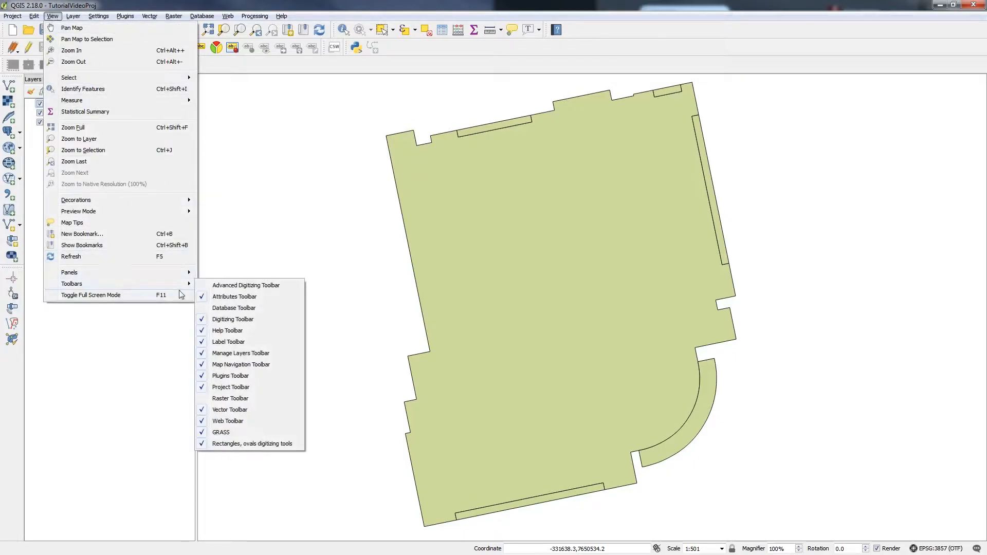
left_click(231, 286)
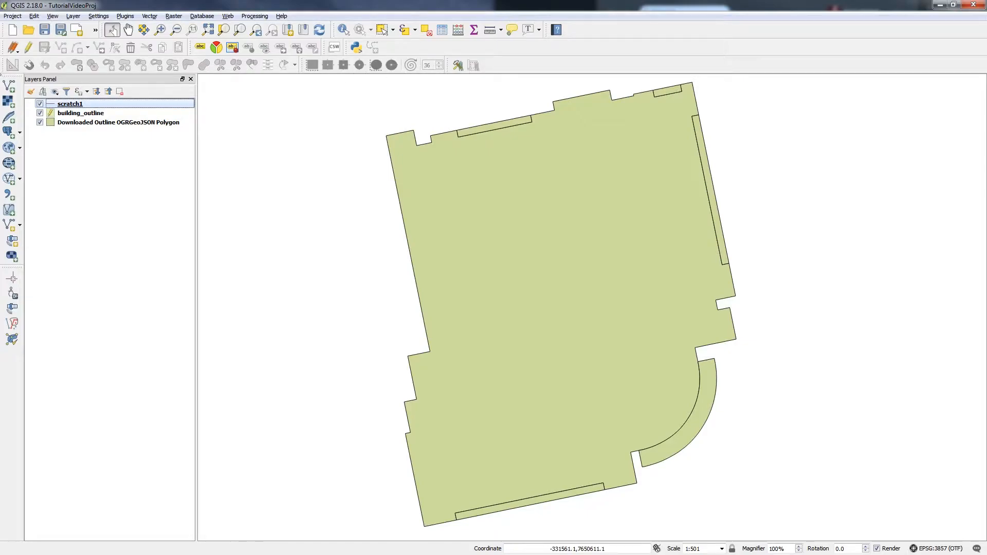
left_click(28, 48)
left_click(61, 49)
left_click(14, 65)
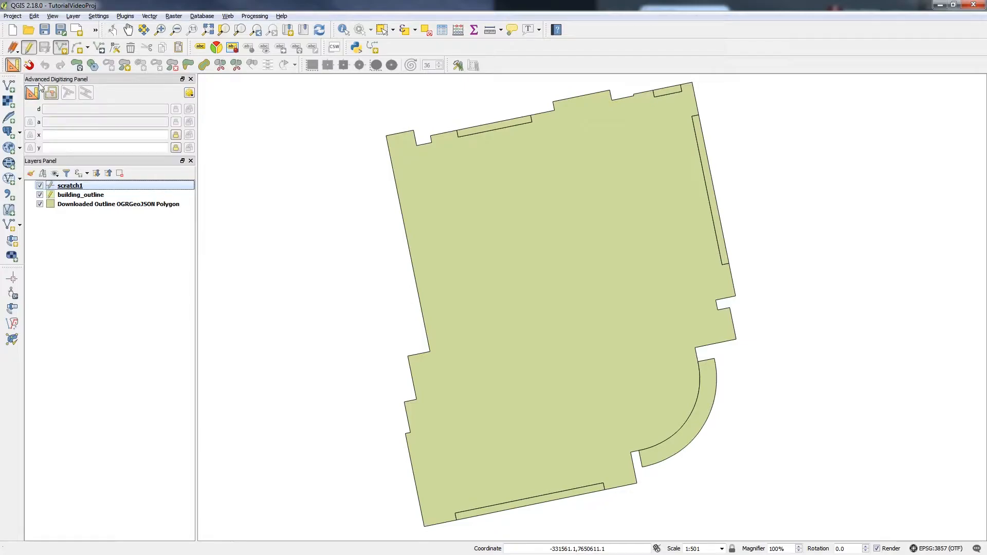
Draw a straight scratch line along the building's north edge, from the notch near the northwest corner to the northeast corner
left_click(434, 142)
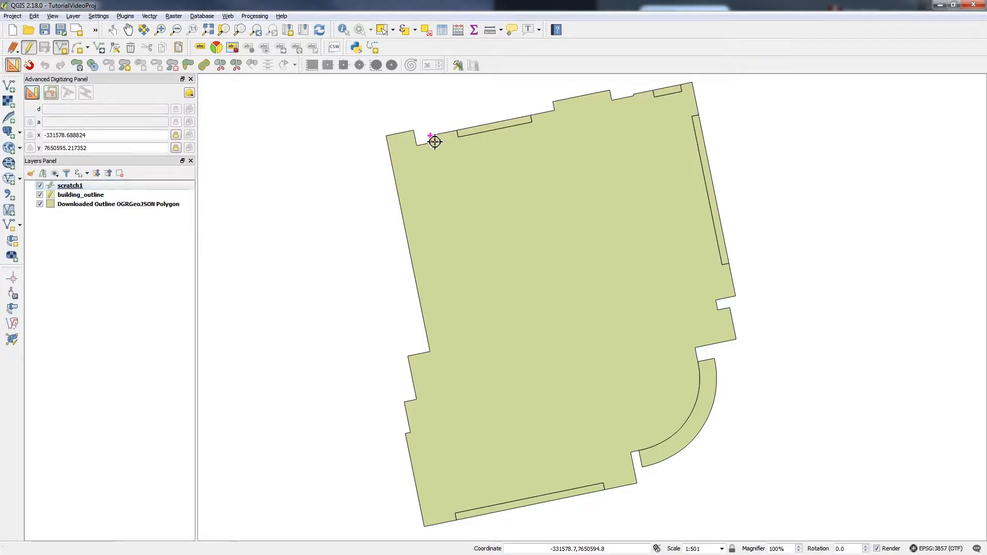
left_click(435, 142)
left_click_drag(483, 106, 342, 157)
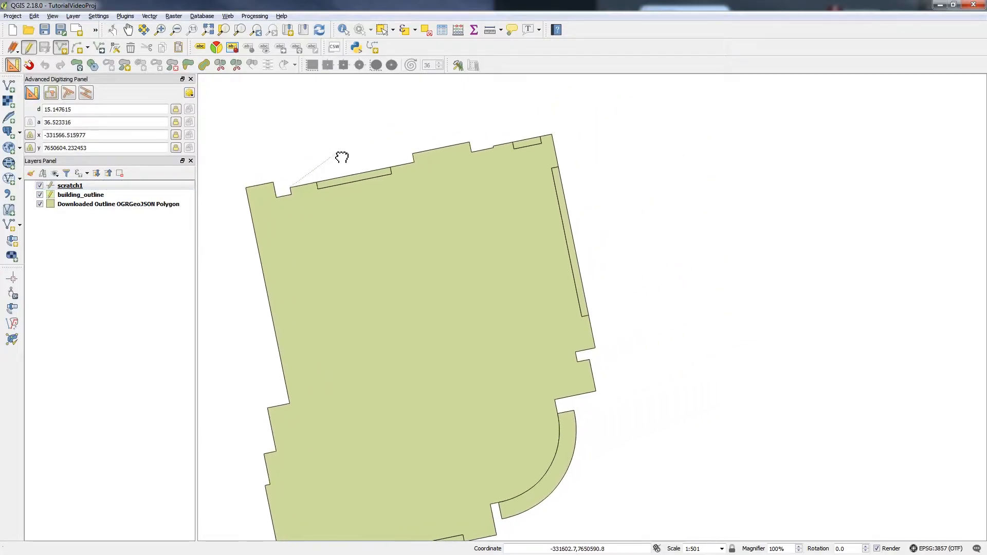
left_click(559, 138)
right_click(611, 137)
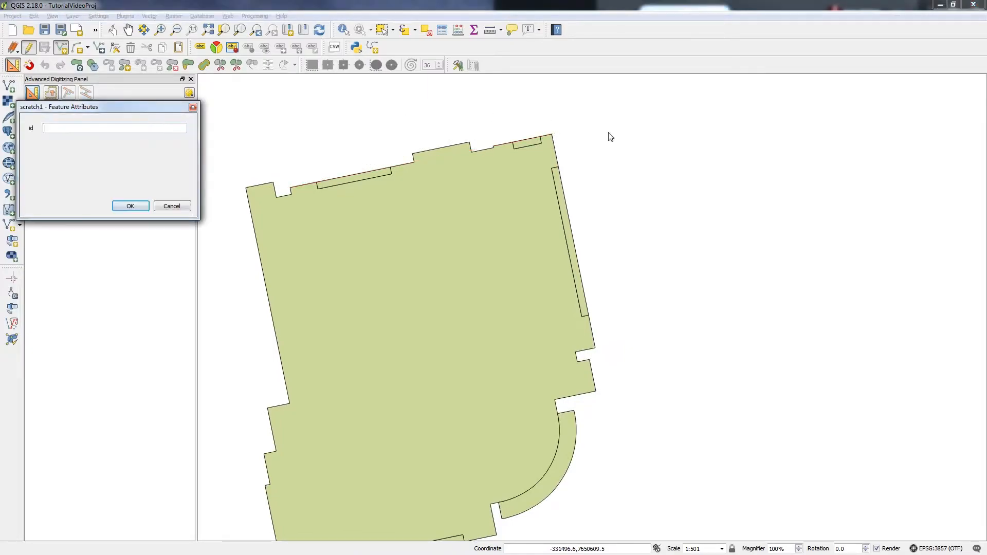
left_click(130, 206)
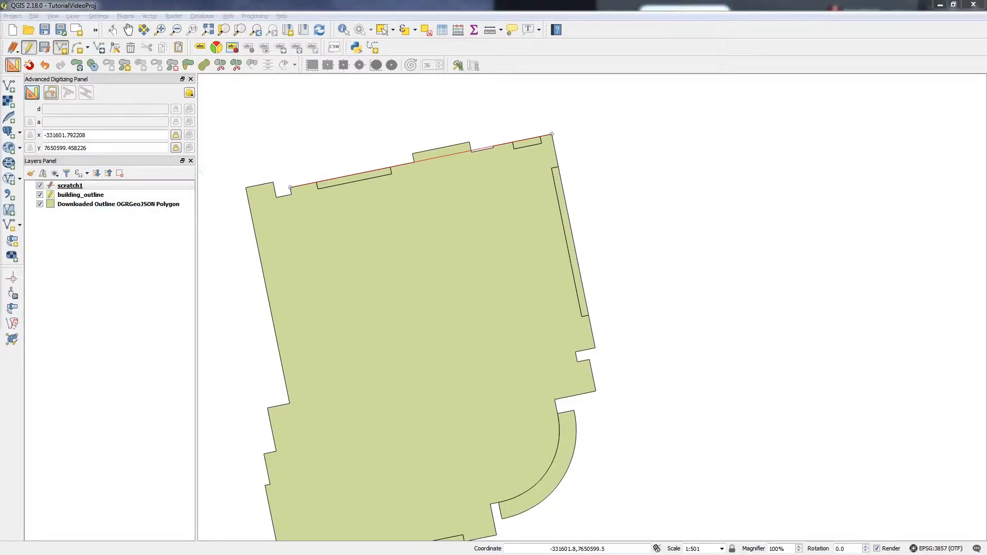
left_click(559, 4)
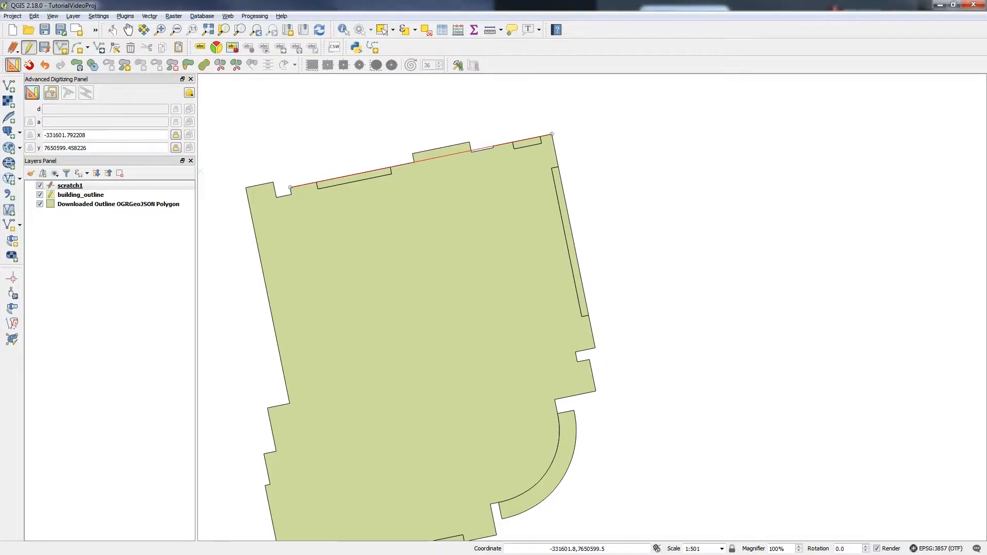
Start a scratch line at the northeast corner and constrain it perpendicular to the north edge line
scroll(575, 132, "up", 2)
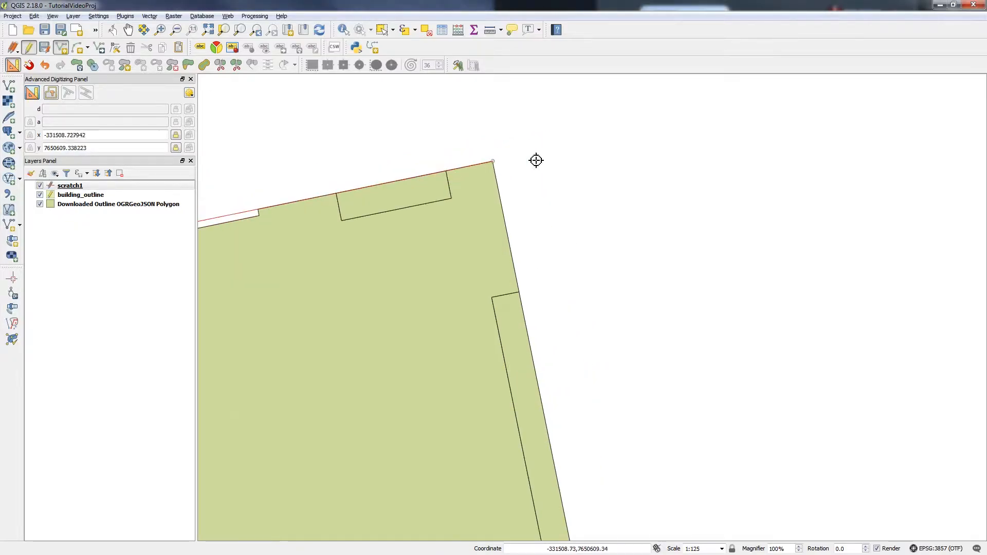
left_click(501, 165)
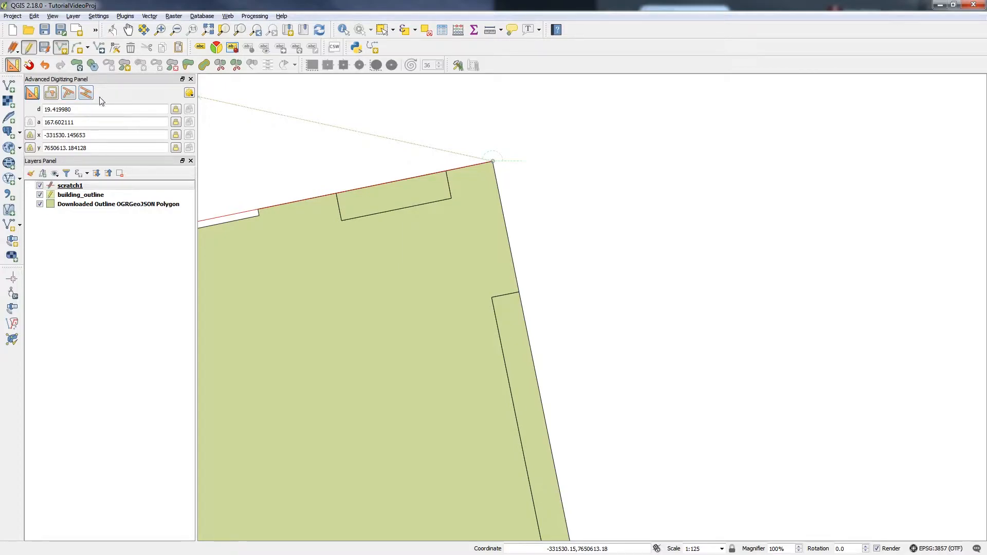
left_click(69, 96)
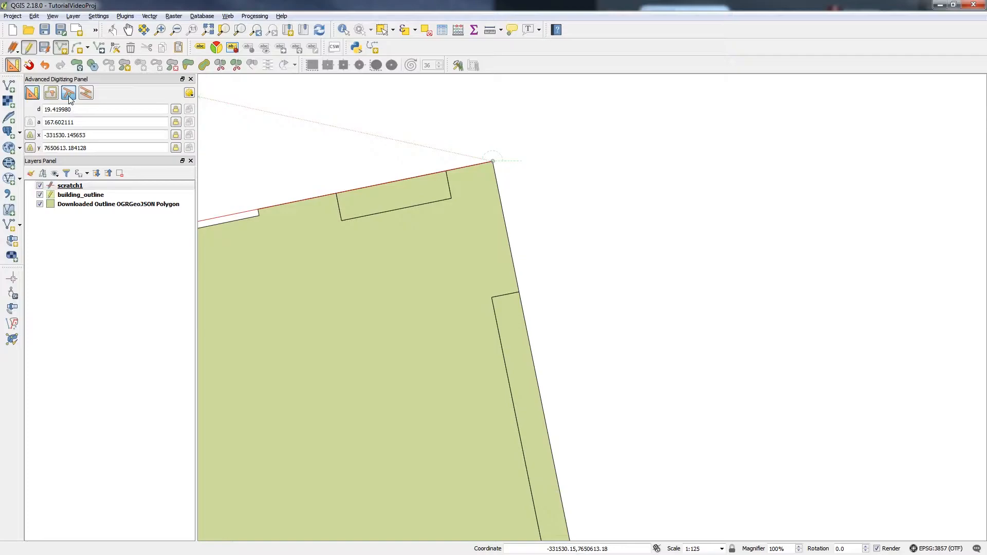
left_click_drag(310, 122, 400, 104)
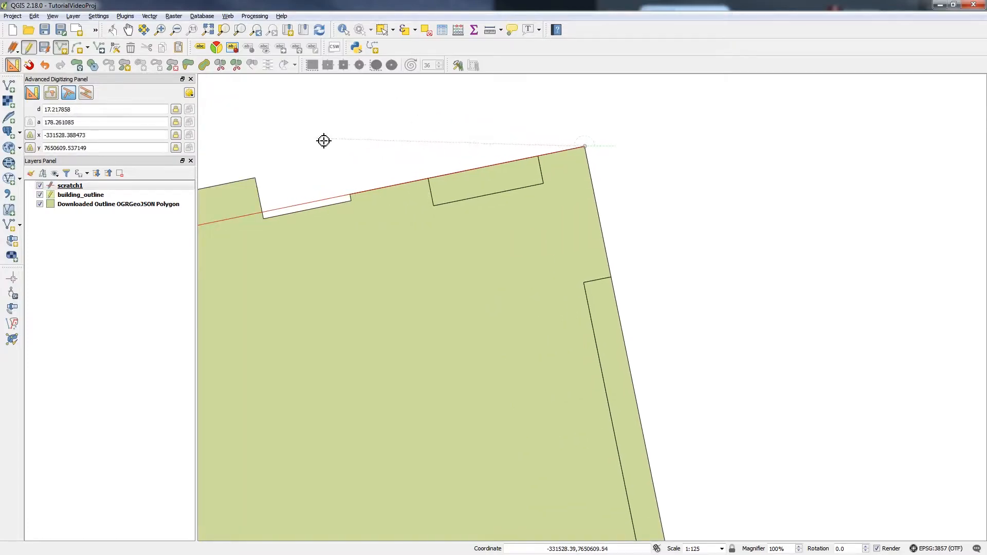
left_click(295, 207)
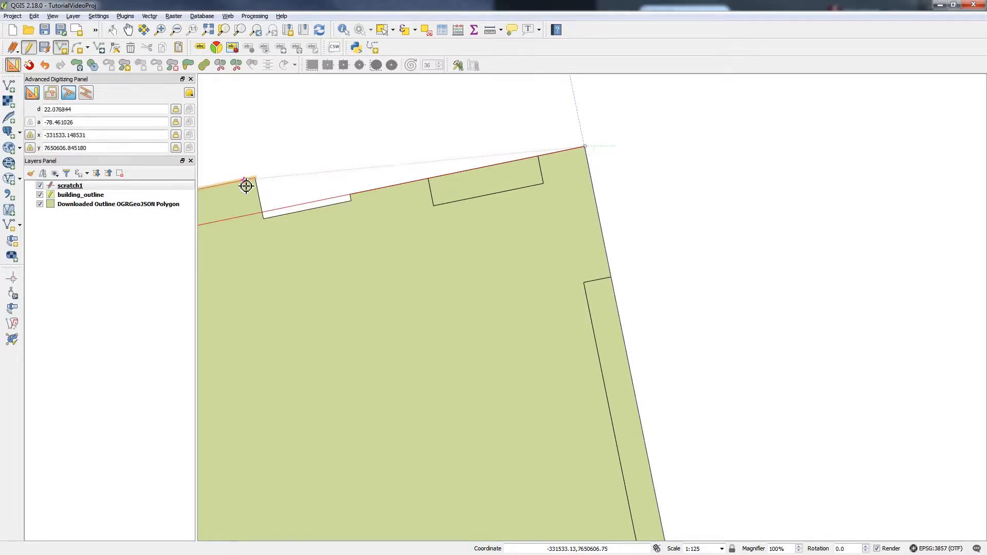
left_click(310, 204)
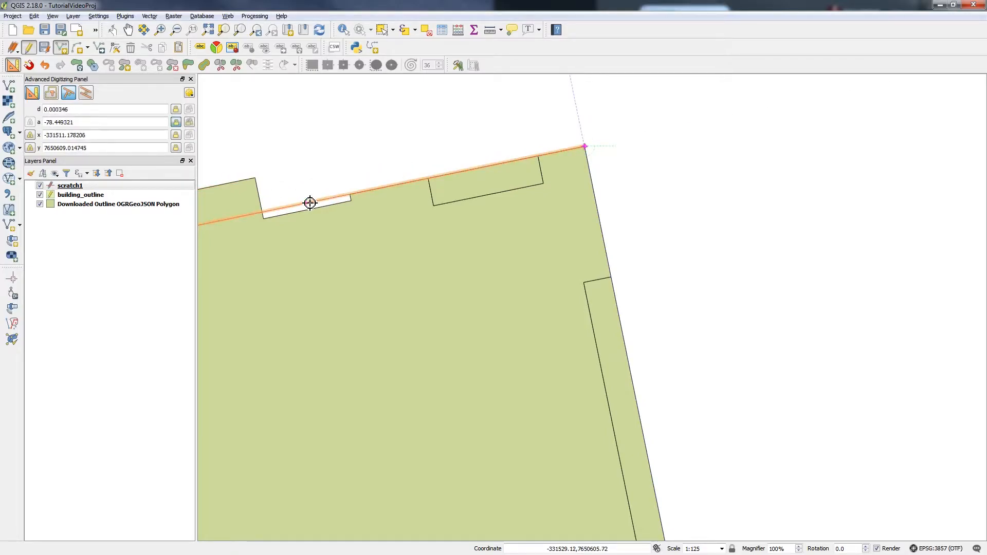
End the perpendicular line along the east wall beyond the notch and save the feature with an empty id
left_click_drag(660, 169, 569, 256)
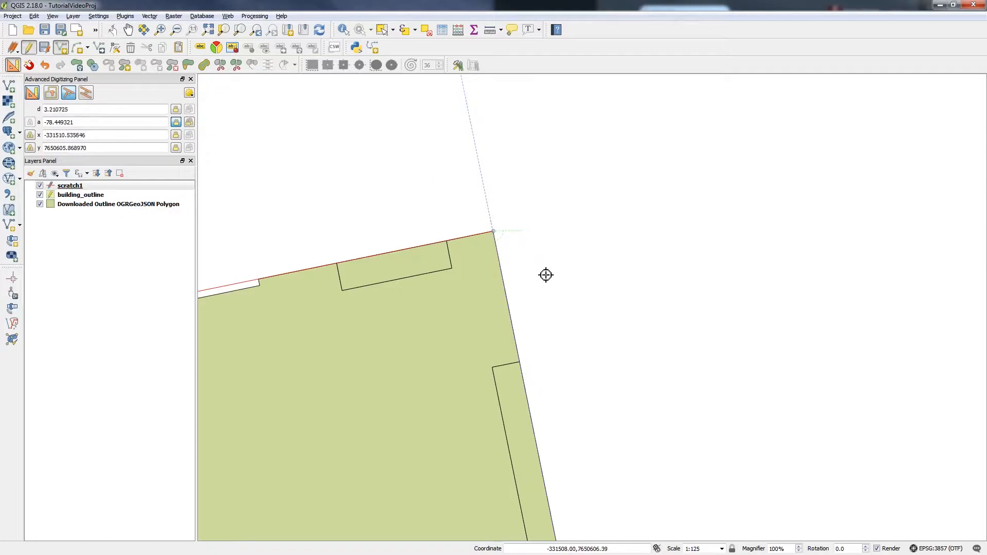
left_click_drag(598, 431, 508, 174)
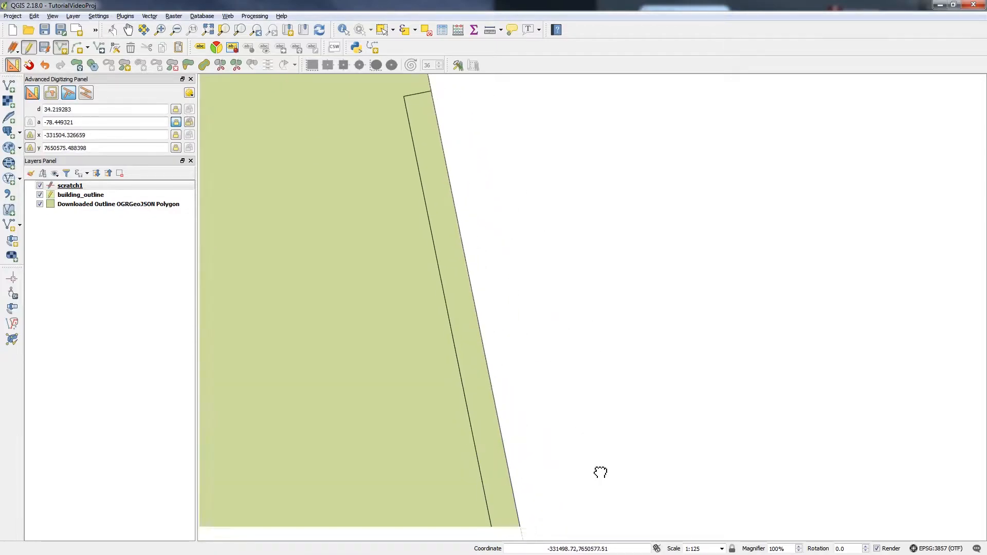
left_click_drag(599, 470, 487, 114)
left_click_drag(575, 445, 600, 319)
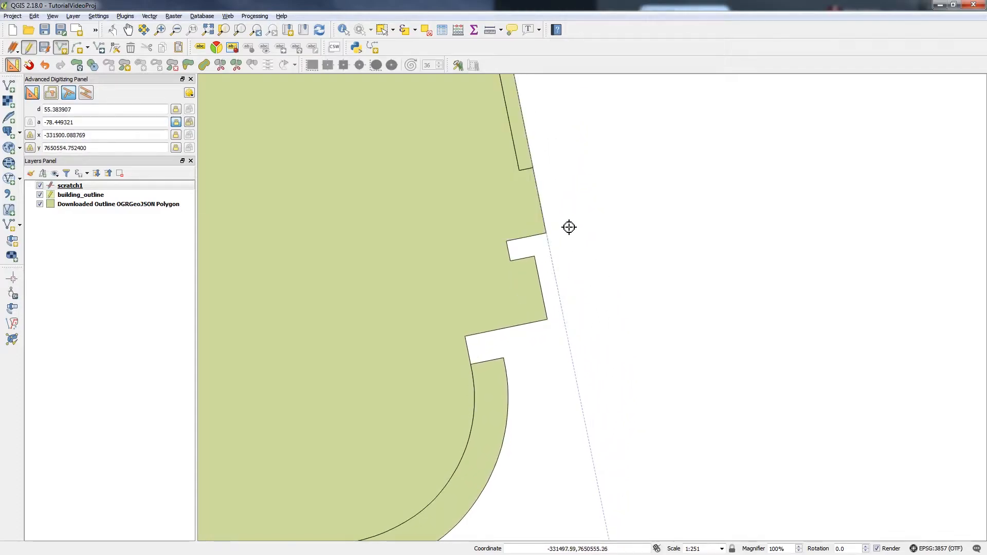
left_click(598, 338)
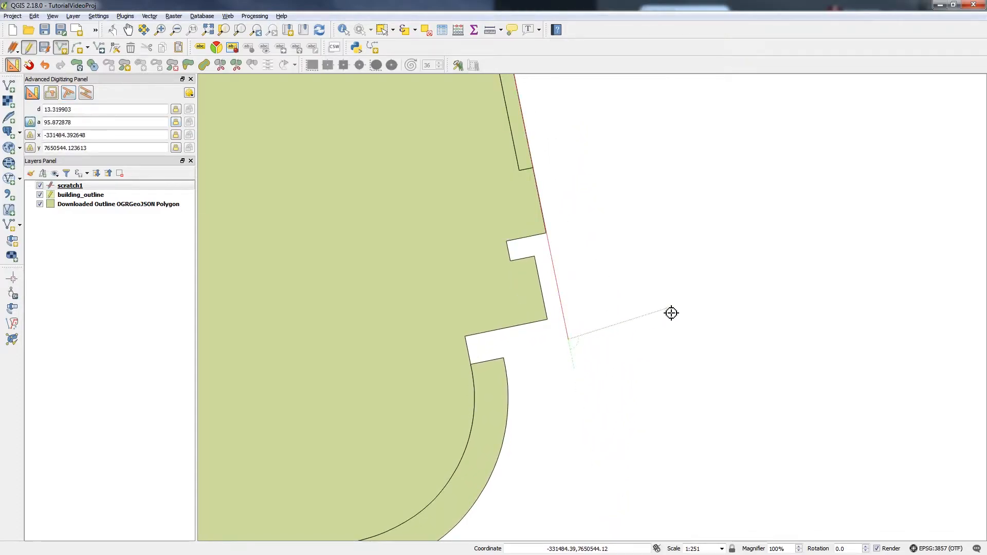
right_click(654, 306)
left_click(132, 205)
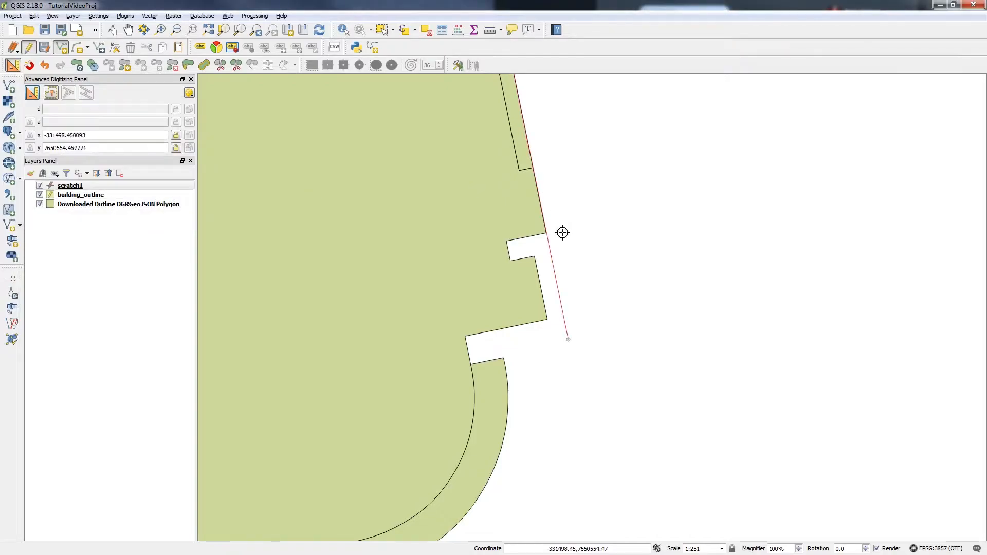
Draw a scratch line along the north edge of the east-wall notch, constrain the next segment parallel to the east wall line, and save it
scroll(562, 231, "up", 4)
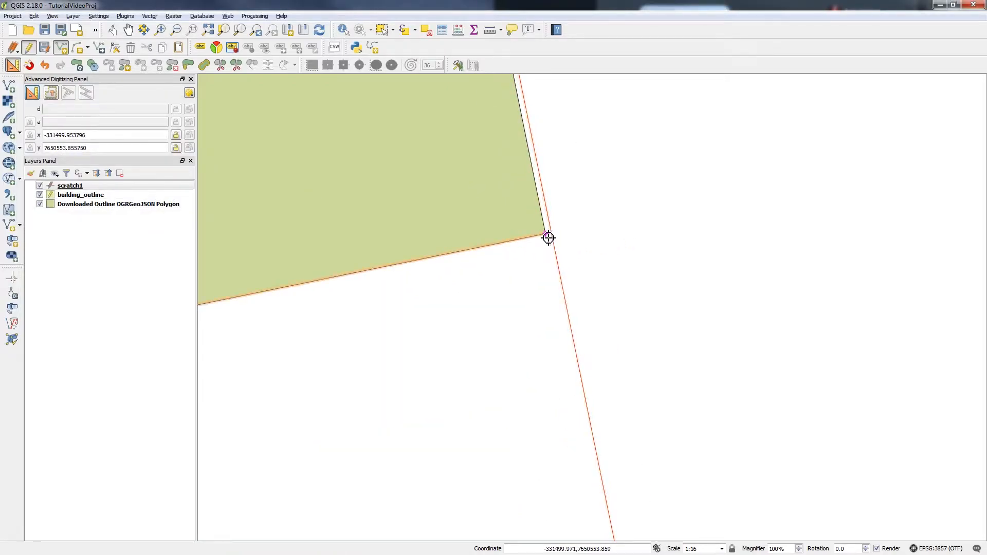
scroll(558, 236, "down", 2)
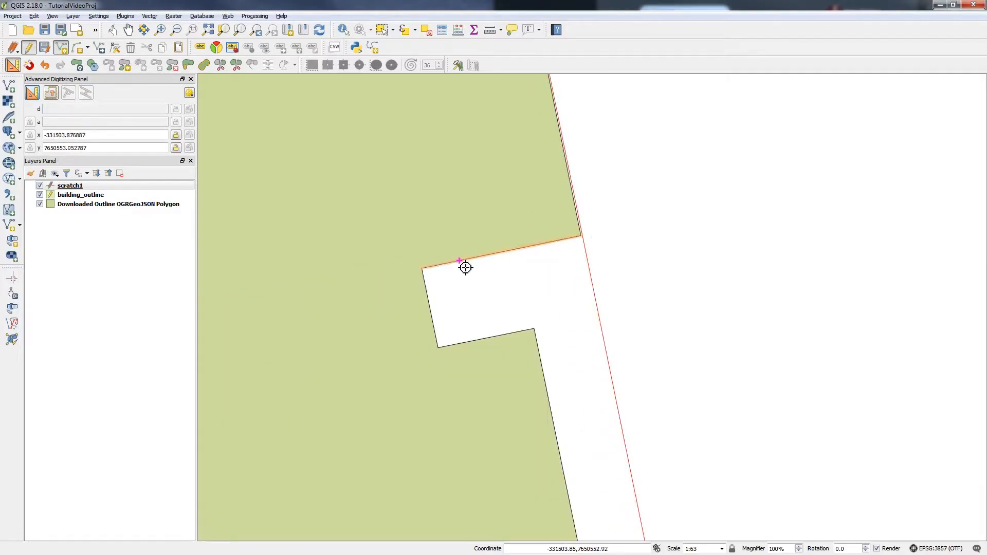
left_click(424, 271)
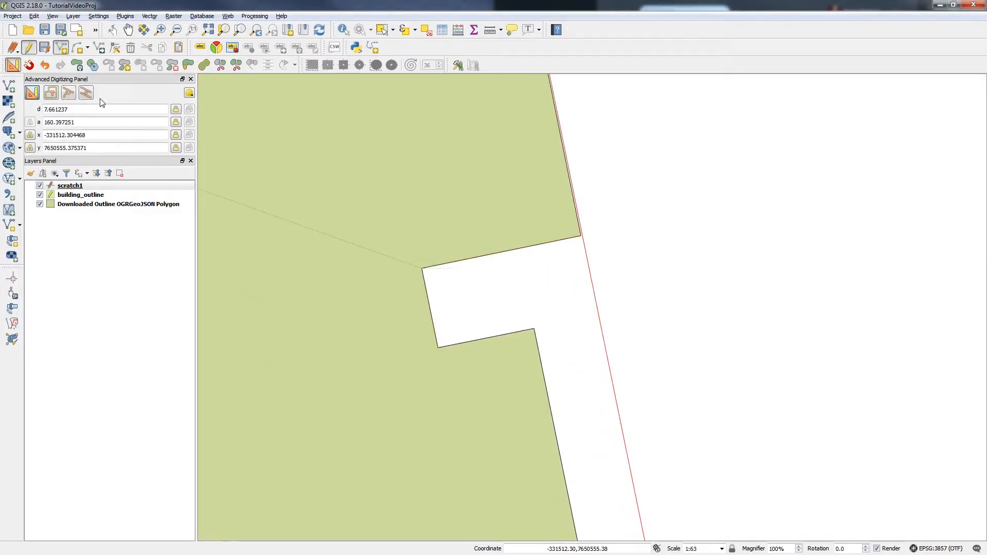
left_click(87, 92)
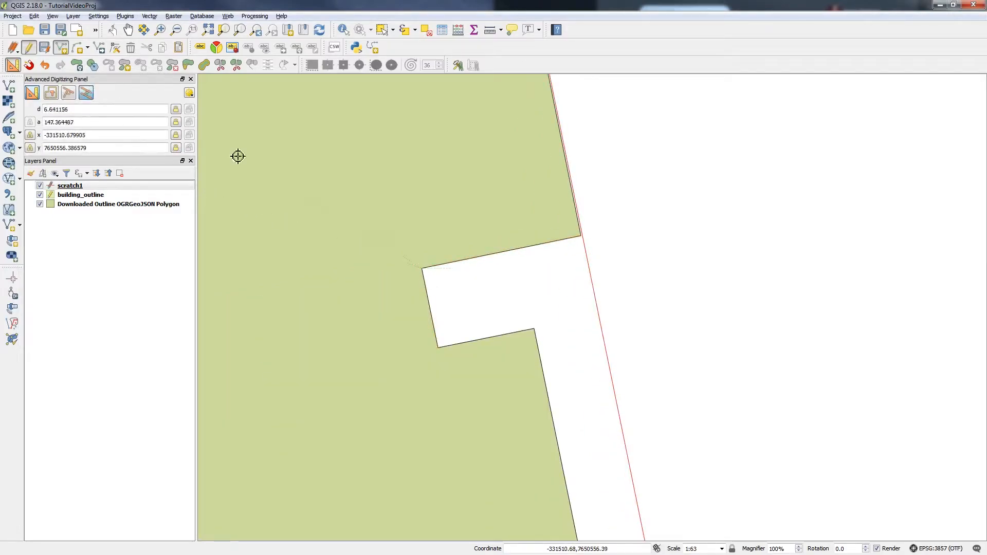
left_click(601, 311)
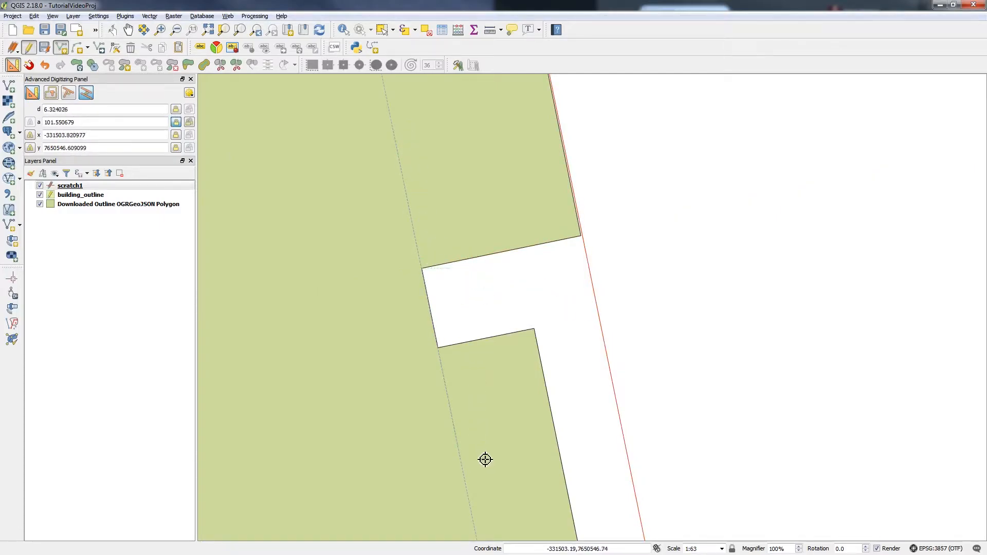
right_click(506, 413)
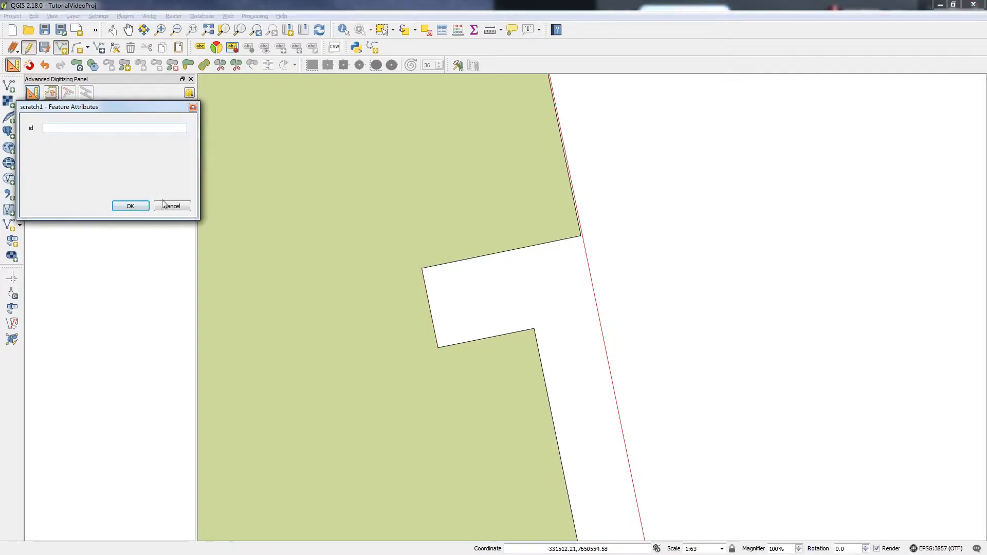
left_click(130, 206)
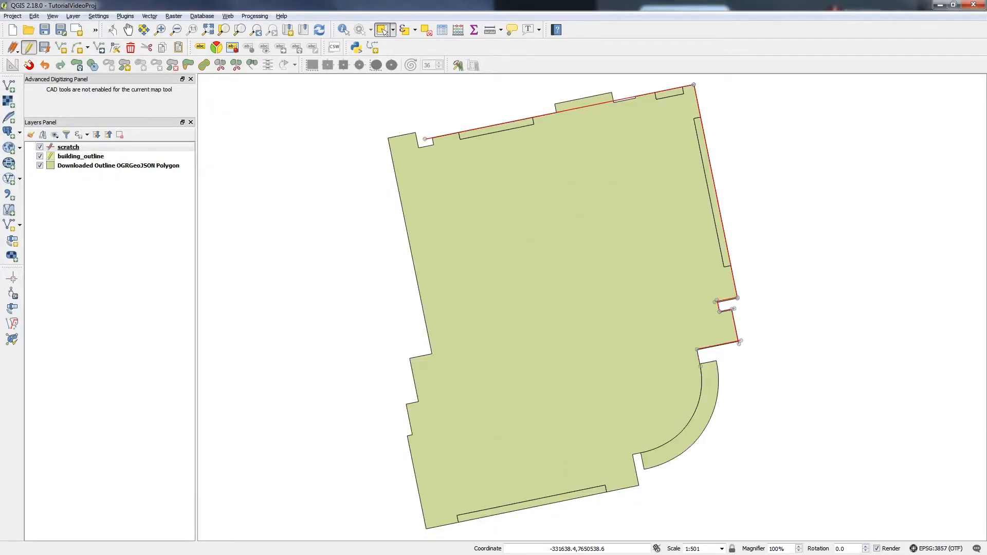
Redo the undone scratch line edits around the rest of the building outline
key("ctrl+shift+z")
key("ctrl+shift+z")
key("ctrl+shift+z")
key("ctrl+shift+z")
key("ctrl+shift+z")
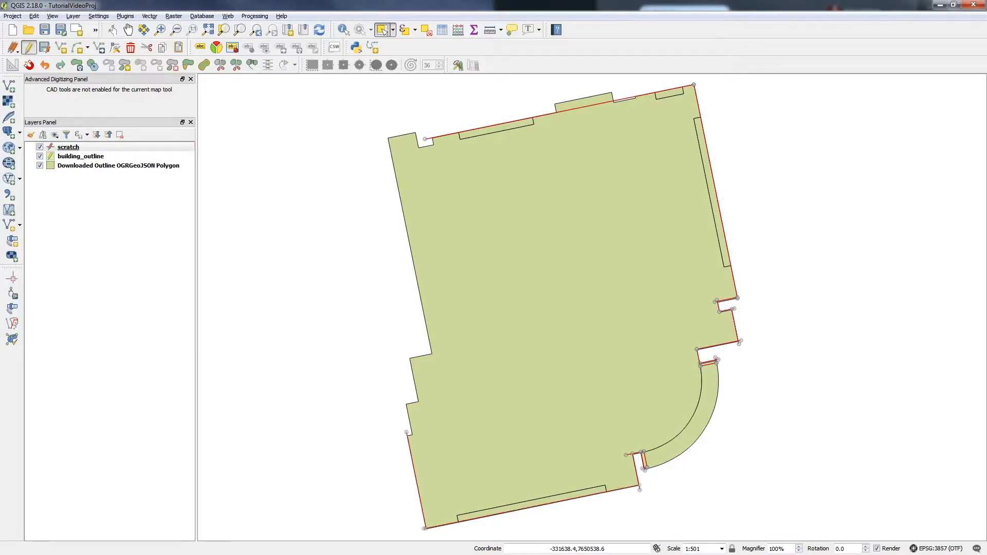
key("ctrl+shift+z")
key("ctrl+shift+z")
key("ctrl+shift+z")
key("ctrl+shift+z")
key("ctrl+shift+z")
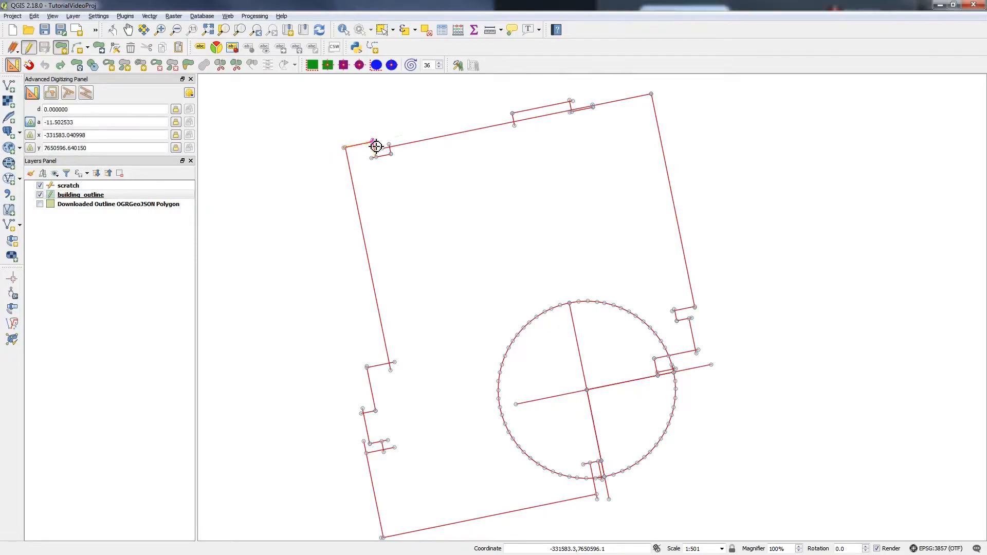
Trace the building_outline polygon along the north edge, following its notch and projection, to the northeast corner
left_click(376, 157)
left_click(392, 156)
left_click(390, 147)
left_click(515, 124)
left_click(514, 115)
left_click(569, 102)
left_click(572, 114)
left_click(594, 108)
left_click(593, 105)
left_click(651, 94)
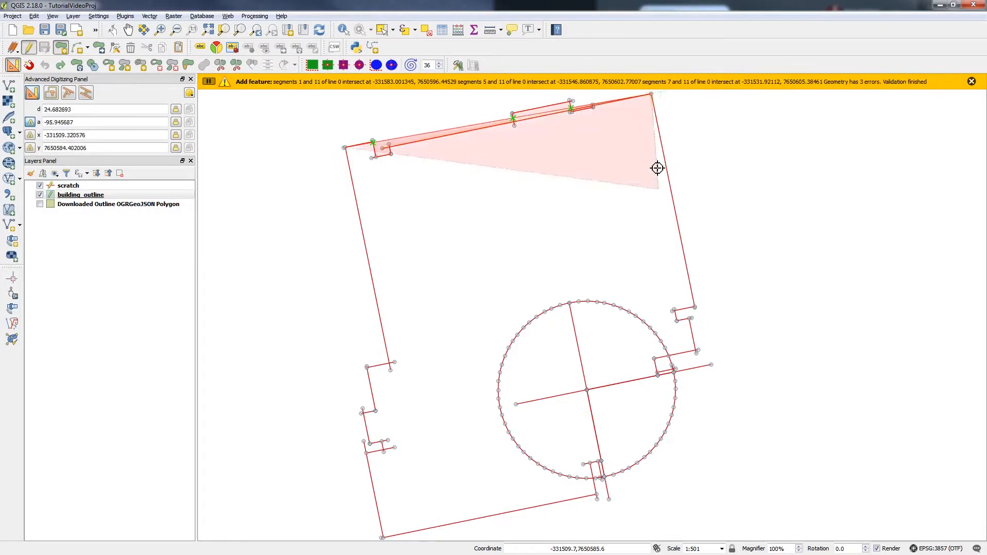
Continue the polygon down the east wall and around both notches to where it meets the scratch circle
left_click(695, 307)
left_click(673, 311)
left_click(677, 321)
left_click(691, 318)
left_click(697, 352)
left_click(661, 365)
left_click(660, 375)
left_click(675, 371)
Follow the scratch circle's vertices around the curved southeast corner to the south-side notch
left_click(677, 382)
left_click(678, 391)
left_click(678, 400)
left_click(677, 417)
left_click(670, 436)
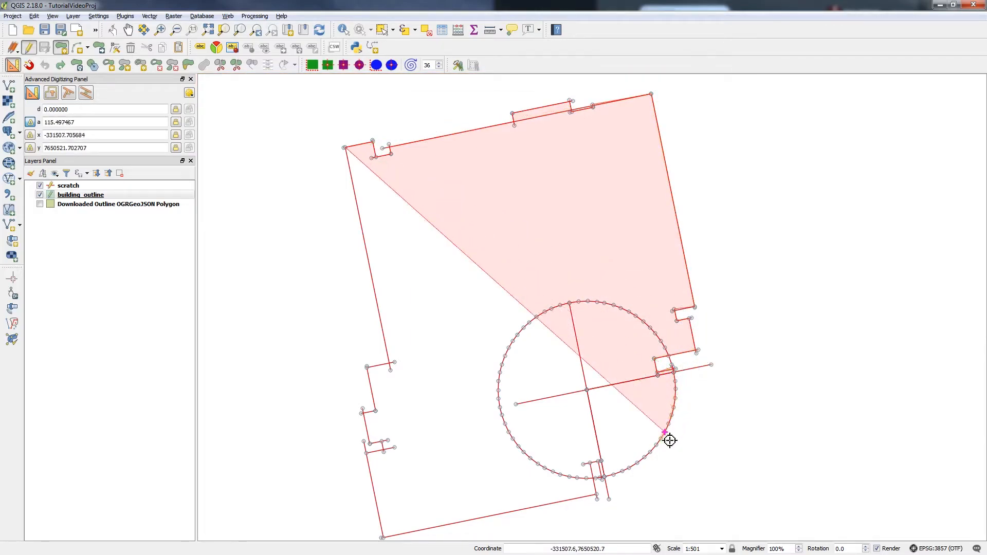
left_click(660, 448)
left_click(651, 457)
left_click(640, 465)
left_click(631, 470)
left_click(617, 475)
left_click(605, 477)
Trace the polygon around the south-side notch and along the south edge to the southwest corner
left_click(601, 462)
left_click(590, 463)
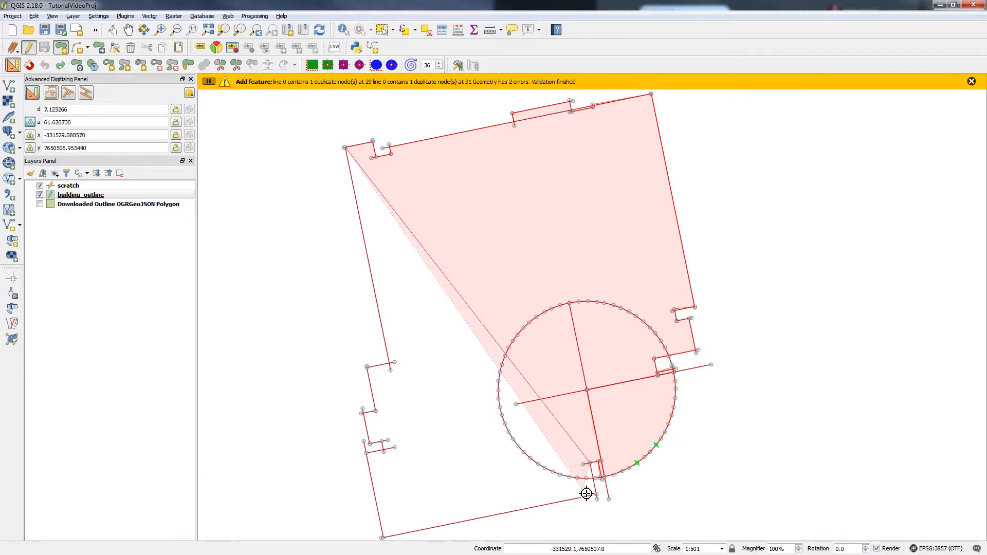
left_click(596, 494)
left_click(382, 537)
Trace the west wall's notches and offsets, finish the polygon and save the feature with empty attributes
left_click(367, 453)
left_click(383, 450)
left_click(382, 442)
left_click(370, 444)
left_click(364, 414)
left_click(376, 412)
left_click(367, 368)
left_click(390, 366)
right_click(448, 264)
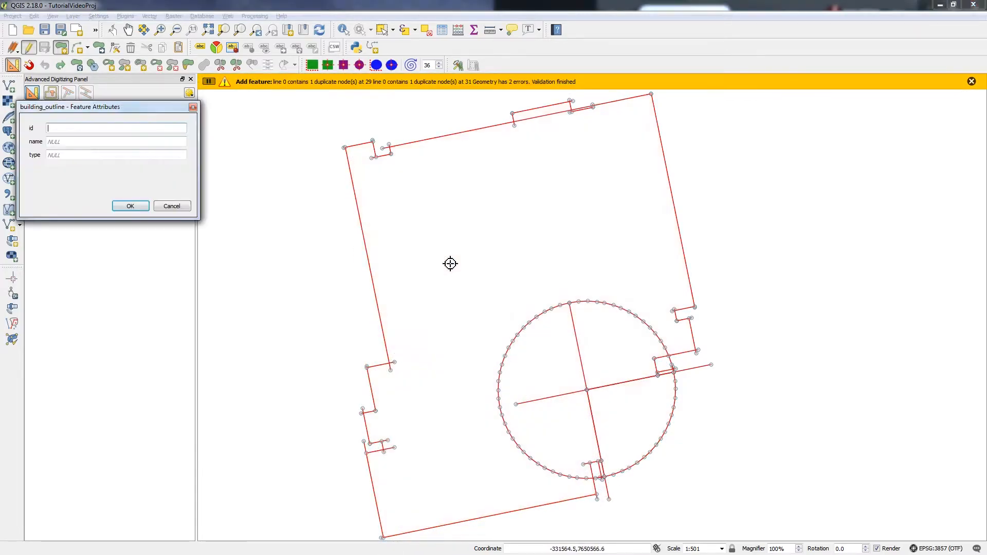
left_click(130, 206)
Correct the polygon's curved edge with the Node Tool by removing the duplicate vertex and adding the missing vertex on the scratch circle
scroll(658, 443, "up", 1)
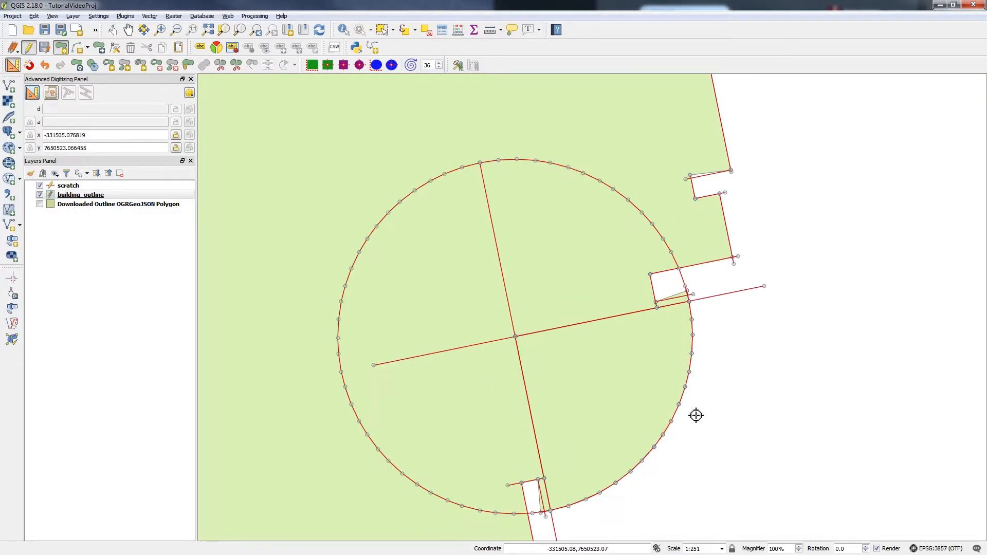
left_click(115, 47)
left_click(663, 425)
scroll(659, 471, "up", 2)
scroll(653, 419, "up", 1)
left_click_drag(625, 335, 525, 446)
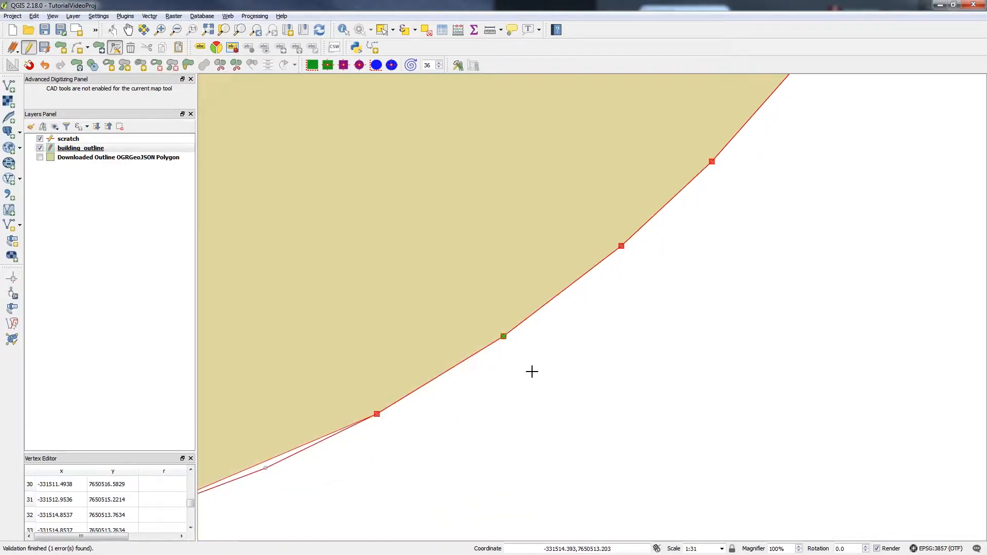
left_click_drag(502, 335, 516, 284)
double_click(266, 468)
left_click(517, 284)
key("Delete")
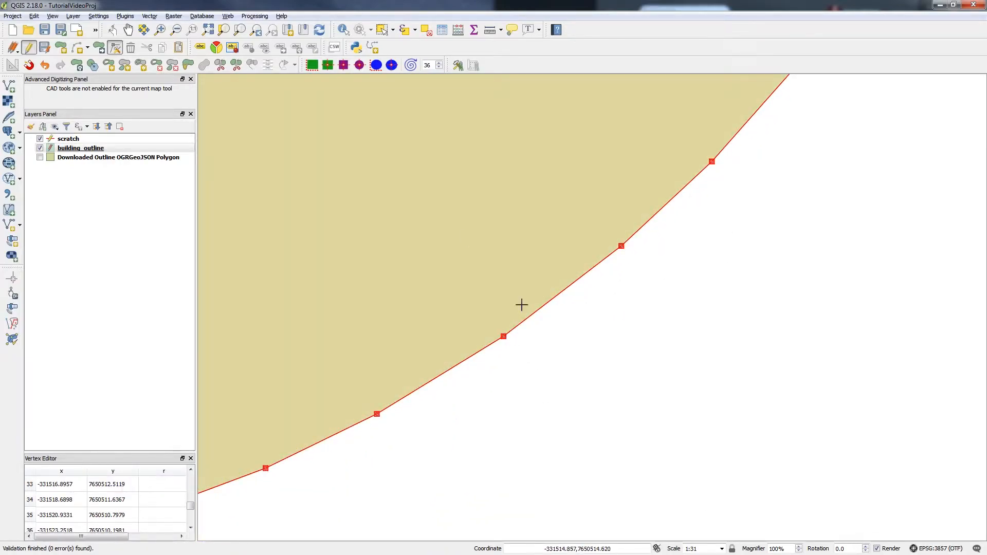
scroll(589, 331, "down", 4)
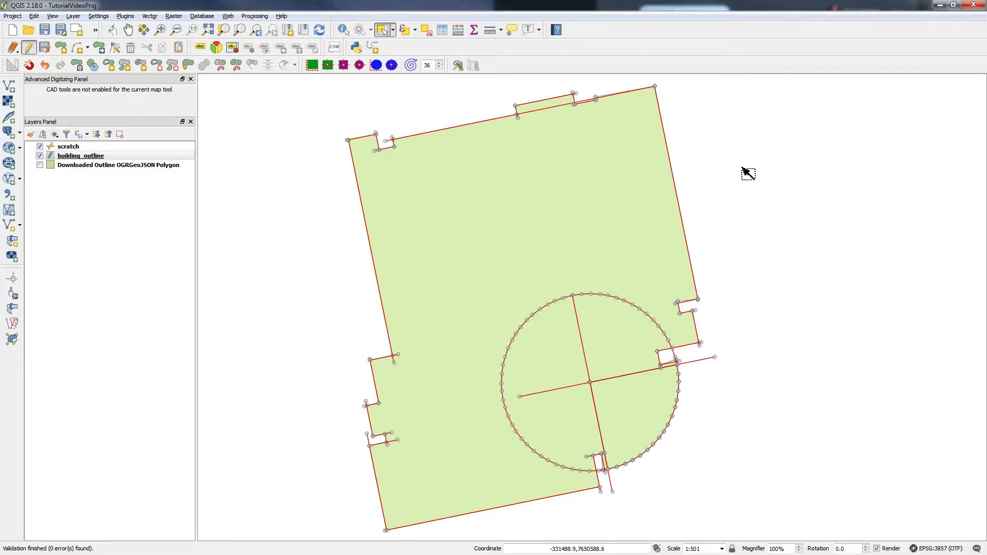
Move the polygon vertex at the small step near the northeast corner onto the intersection of the scratch lines
left_click(107, 158)
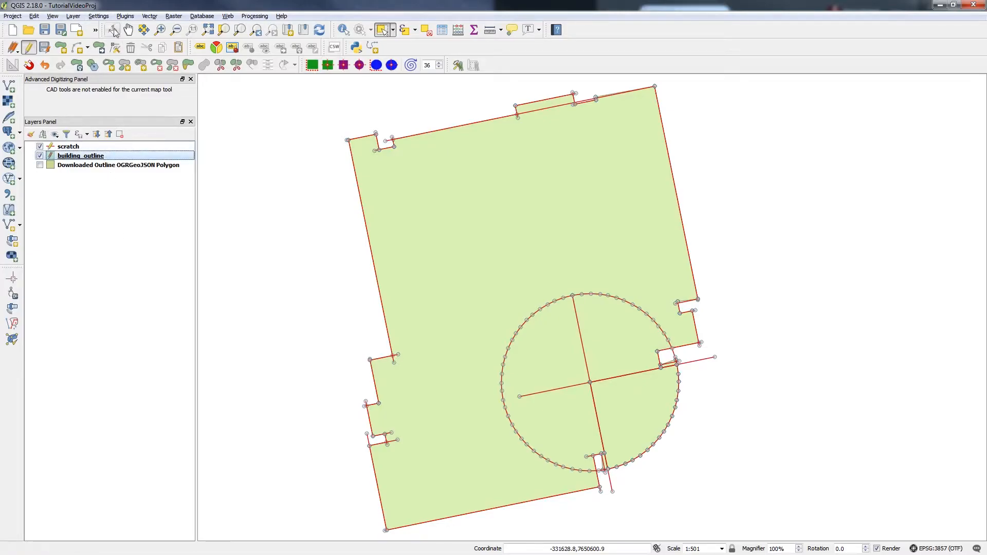
left_click(114, 49)
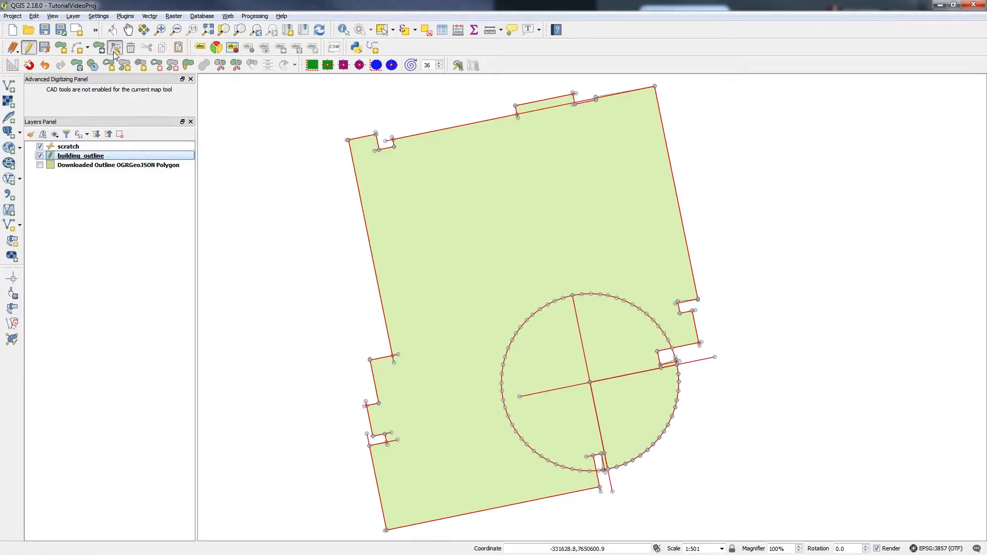
left_click(620, 97)
scroll(619, 95, "up", 4)
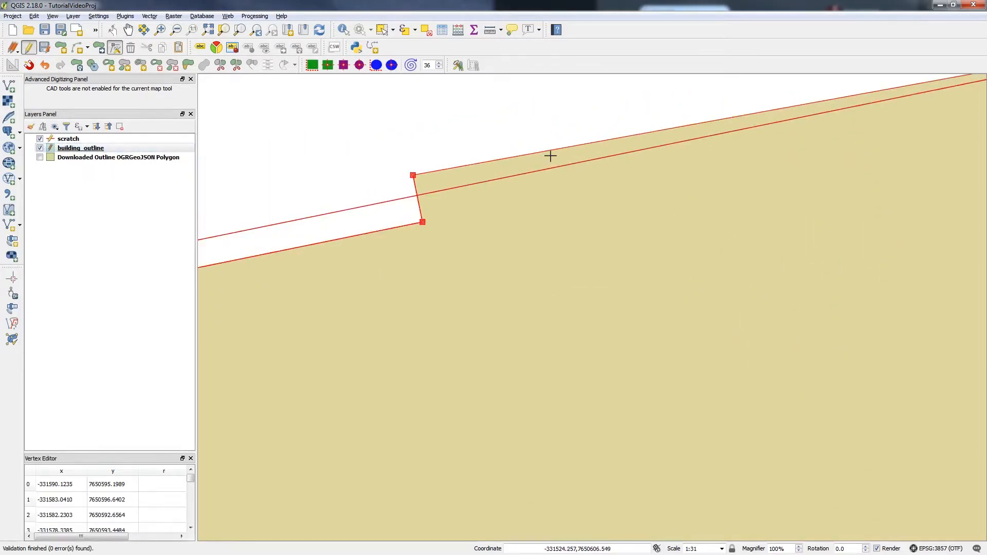
left_click_drag(414, 175, 417, 195)
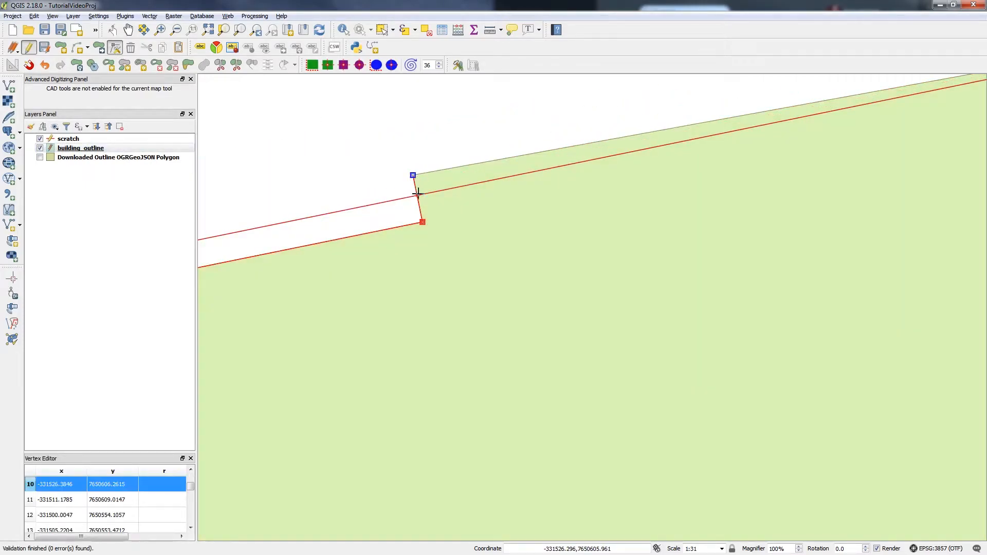
key("s")
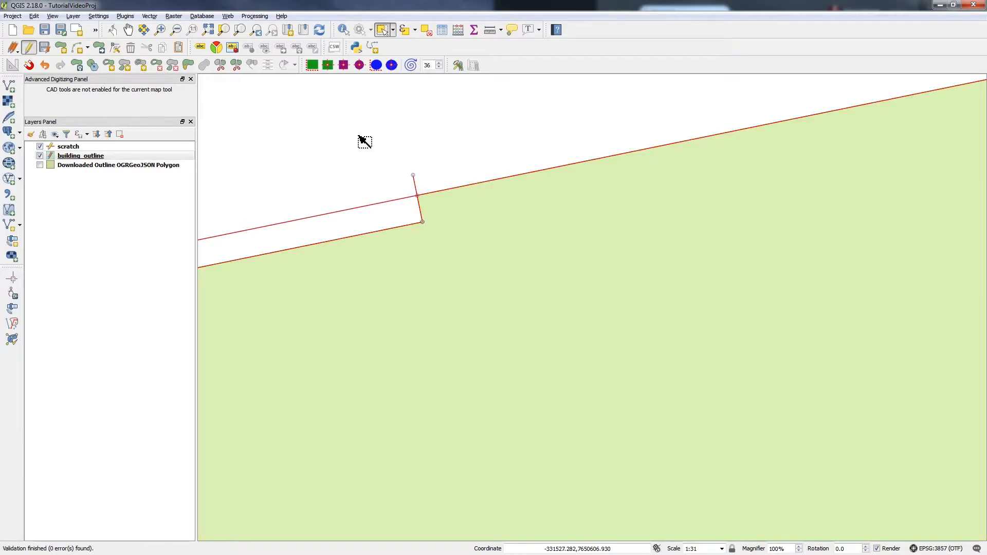
scroll(348, 147, "down", 3)
scroll(560, 200, "down", 1)
left_click_drag(514, 239, 626, 128)
scroll(766, 172, "down", 1)
left_click_drag(766, 174, 738, 209)
scroll(656, 235, "up", 1)
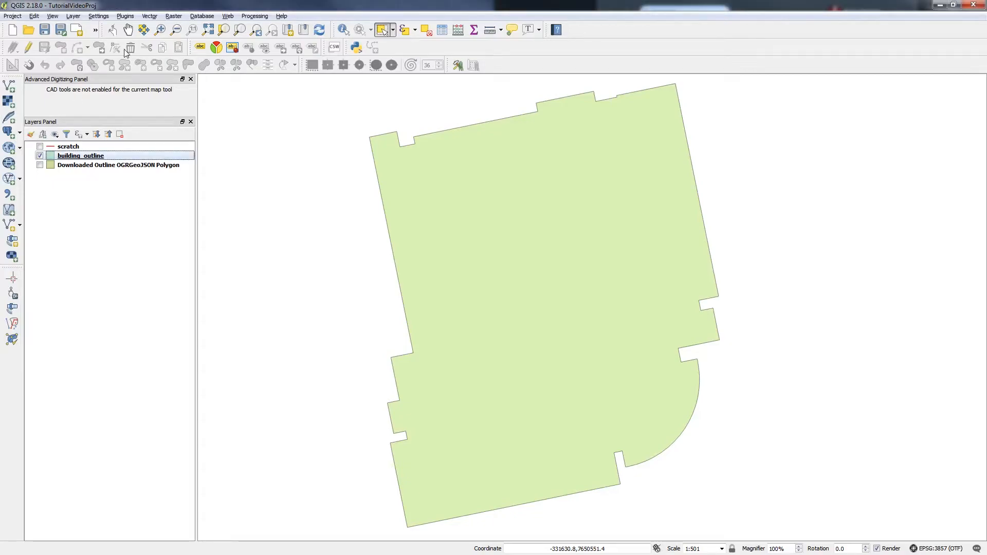
Open the Georeferencer and load the floorplan raster 3 - Floor 2 - Copy.tiff
left_click(177, 17)
mouse_move(191, 57)
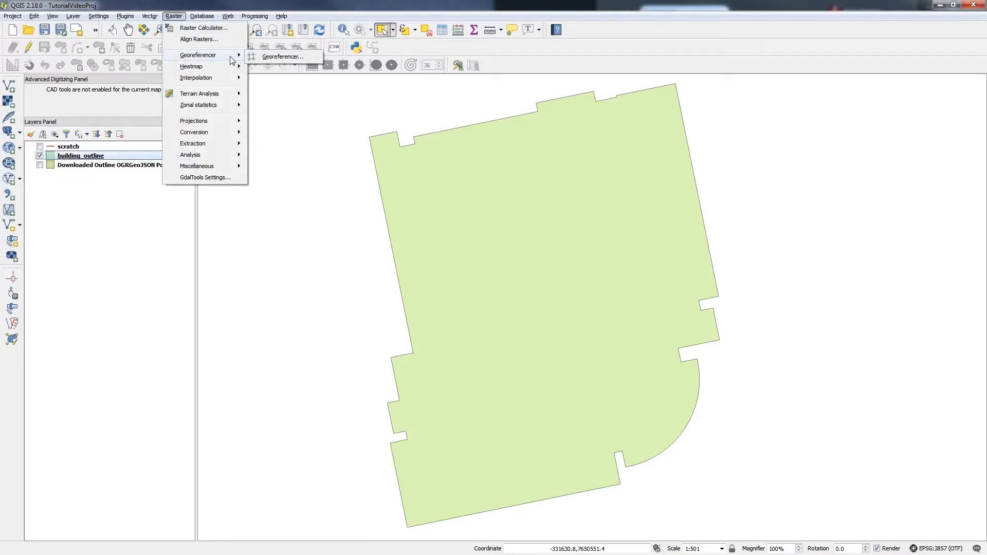
left_click(274, 57)
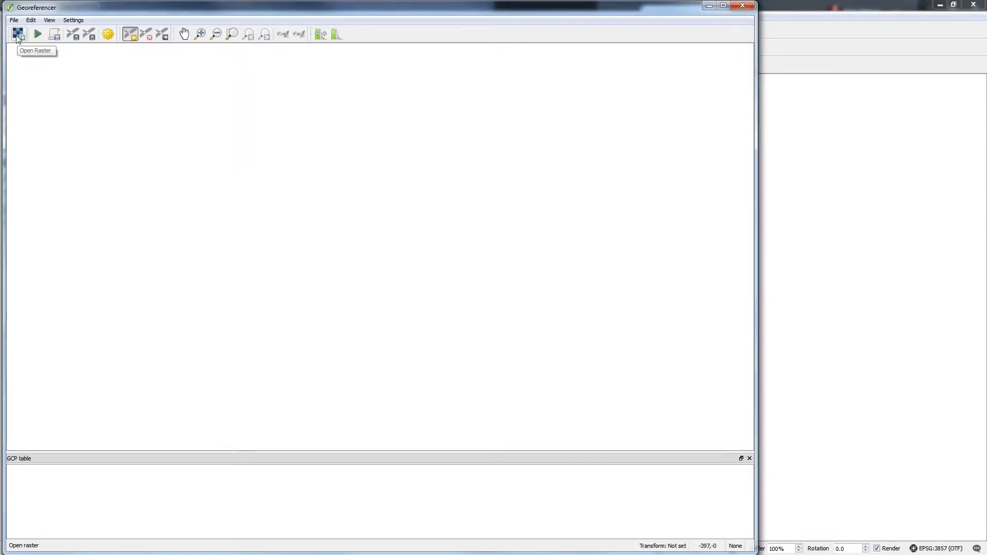
left_click(18, 35)
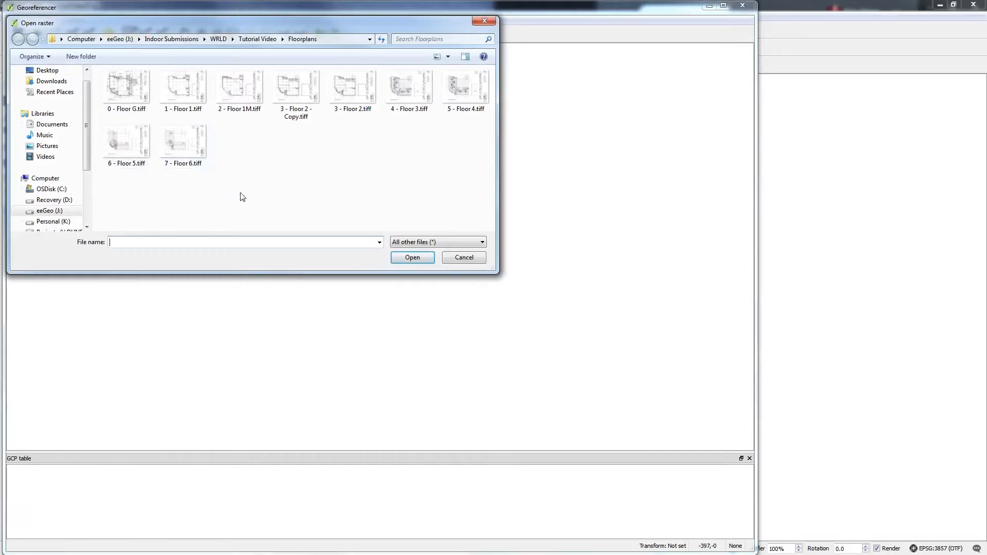
double_click(284, 89)
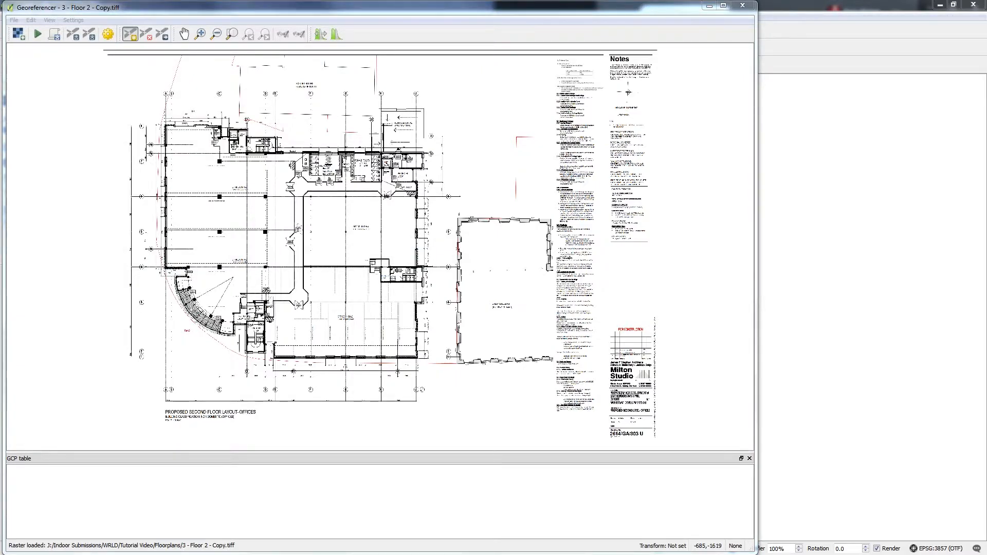
left_click_drag(53, 7, 51, 7)
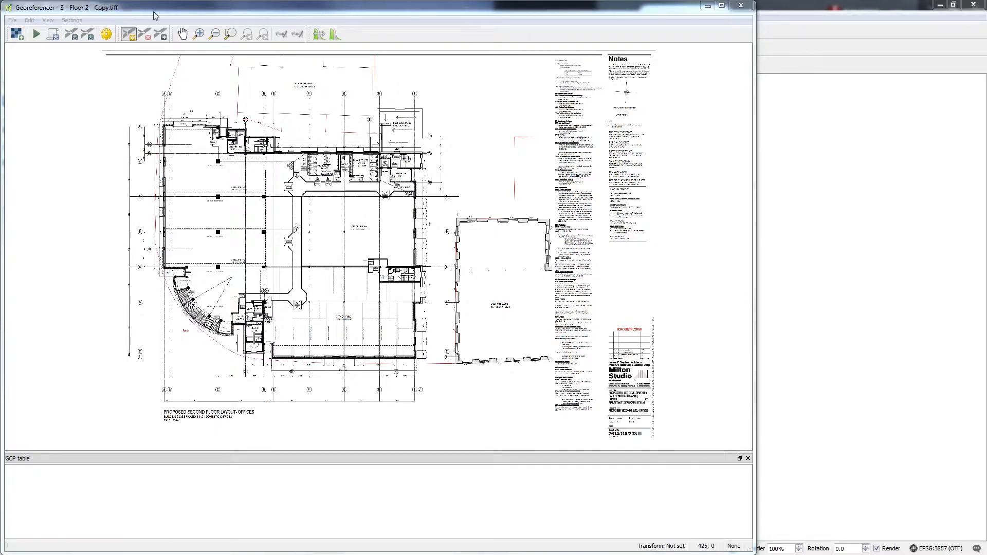
Add a control point at the floorplan's lower-right outer wall corner and match it to the building outline's northeast corner on the map canvas
left_click(129, 35)
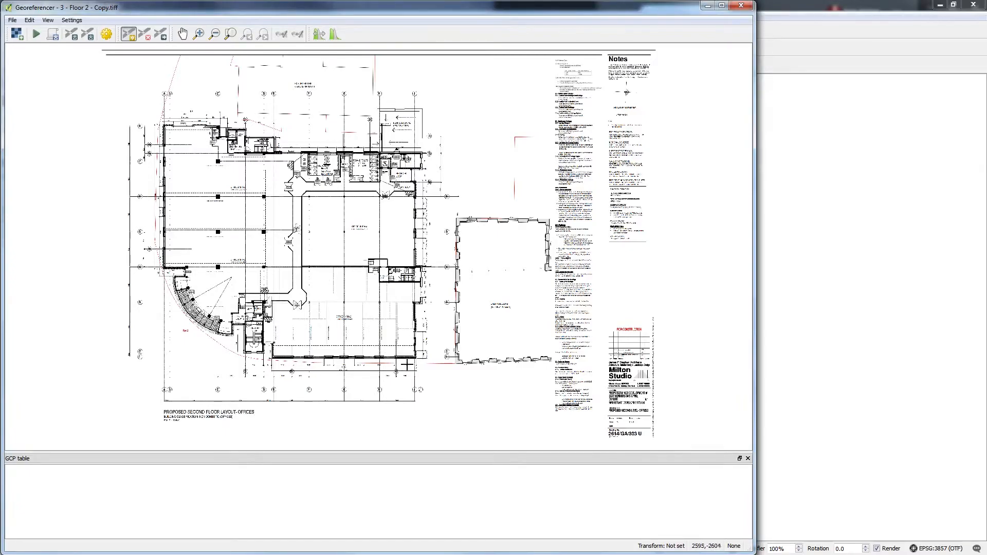
scroll(412, 363, "up", 2)
scroll(412, 363, "up", 3)
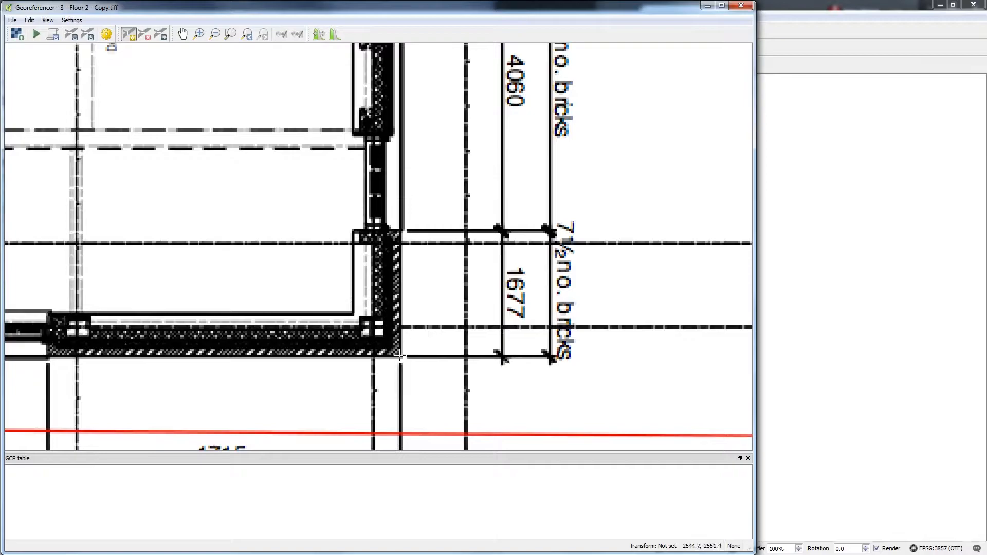
left_click(401, 357)
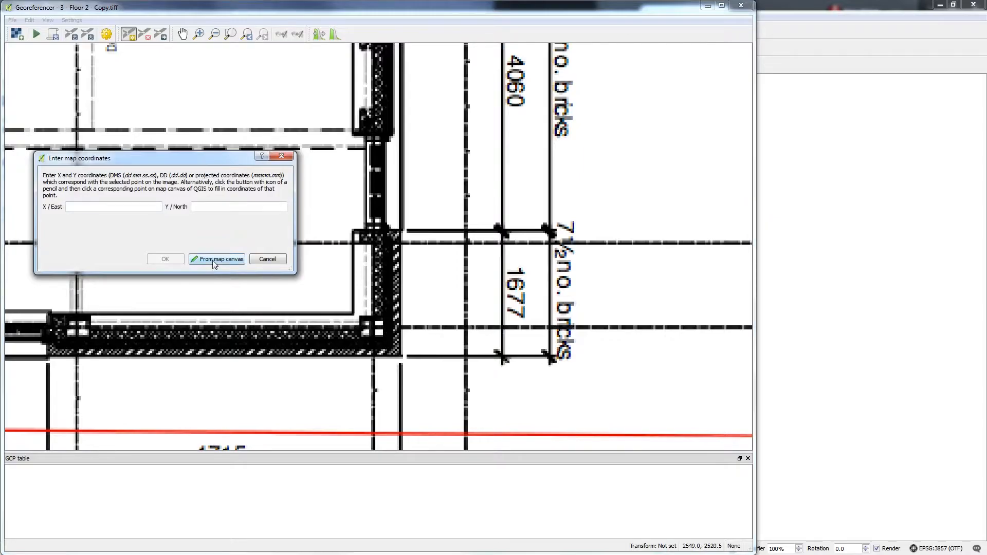
left_click(214, 260)
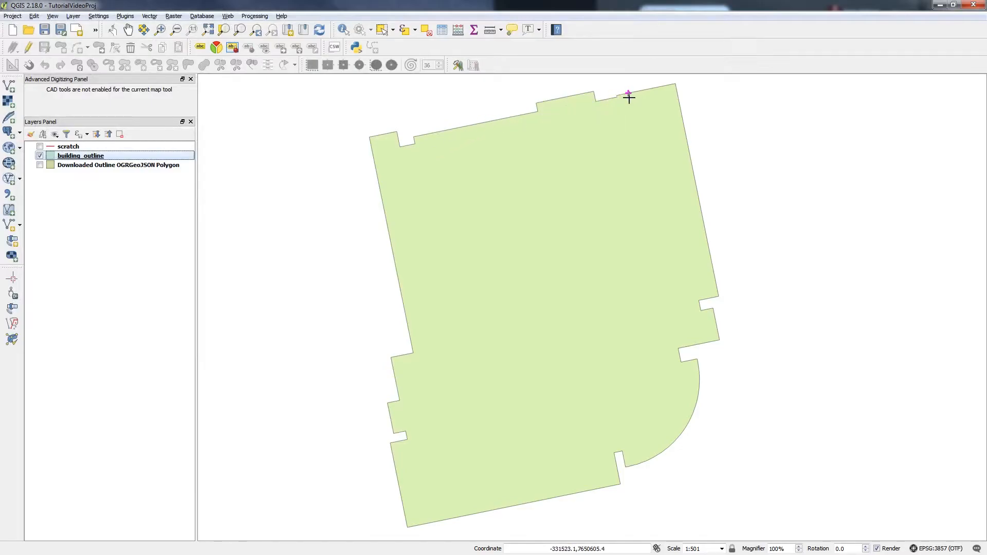
left_click(670, 88)
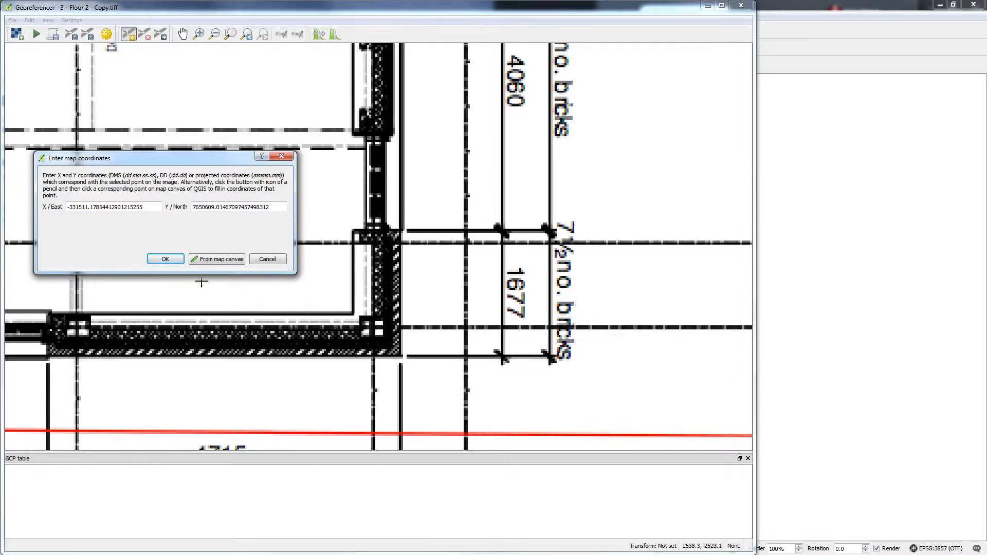
left_click(165, 259)
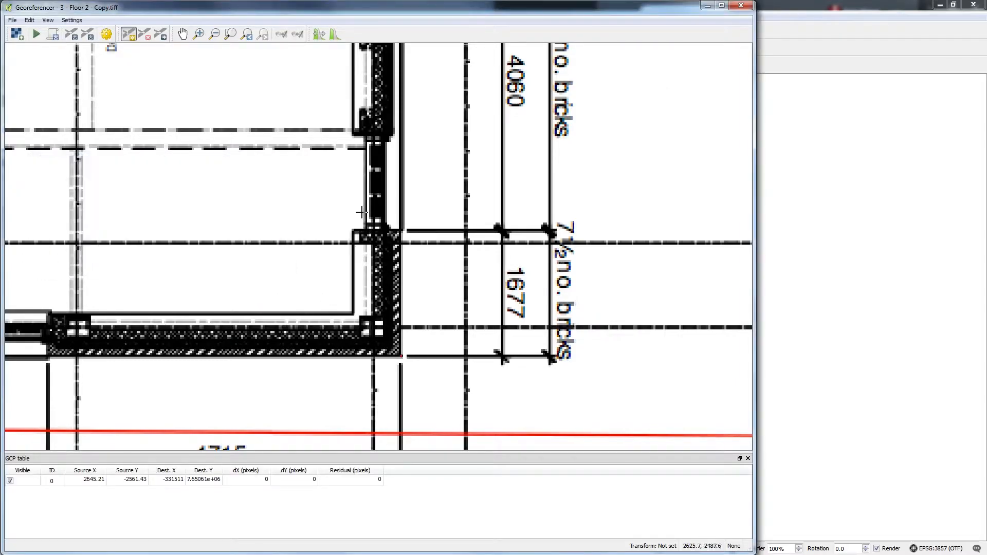
Add a control point at the outer wall corner beside the Plant Room and match it to the outline corner just east of the northwest notch
scroll(379, 189, "down", 2)
mouse_move(423, 99)
left_mouse_down()
mouse_move(403, 427)
mouse_move(397, 180)
mouse_move(417, 342)
left_mouse_up()
left_click_drag(403, 97, 406, 243)
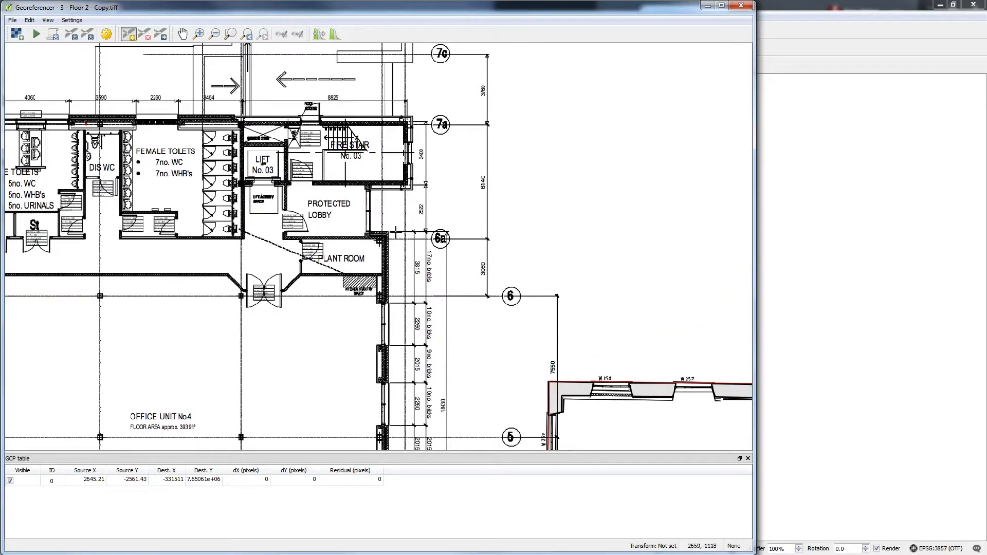
scroll(395, 232, "up", 2)
left_click(370, 227)
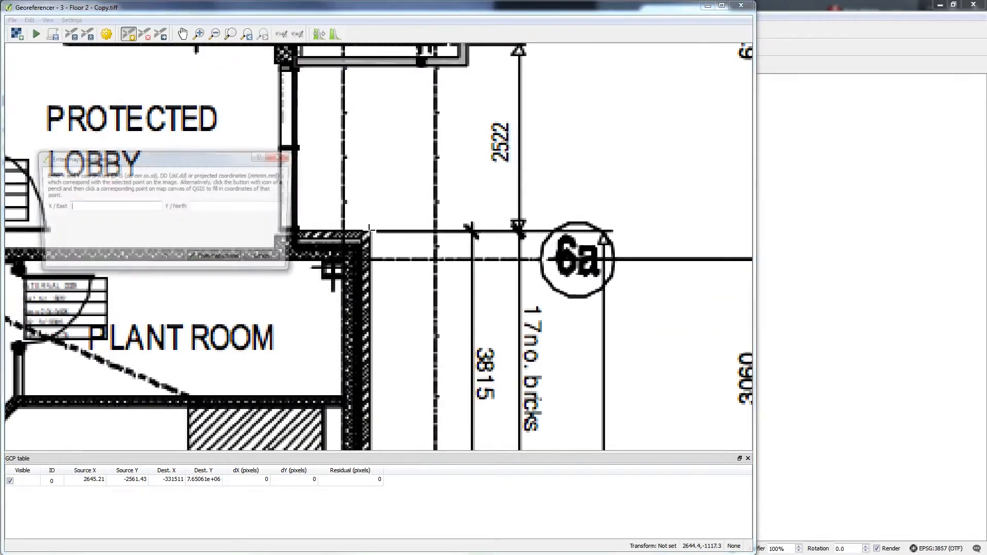
left_click(215, 260)
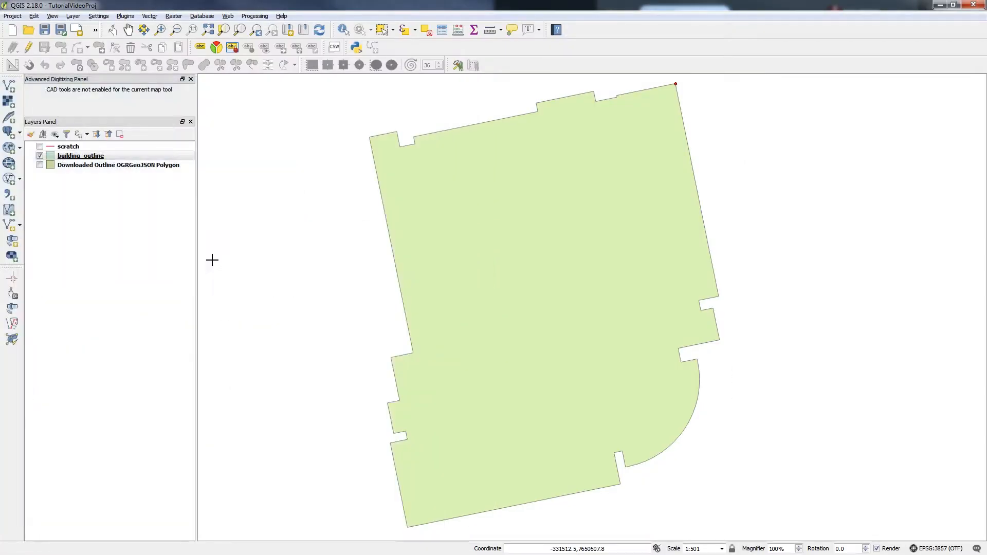
left_click(415, 137)
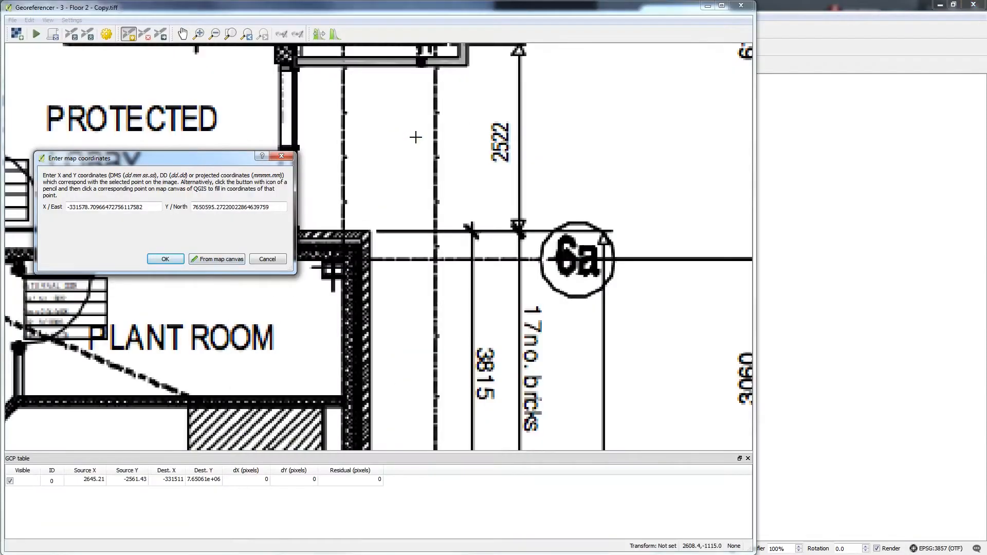
left_click(166, 258)
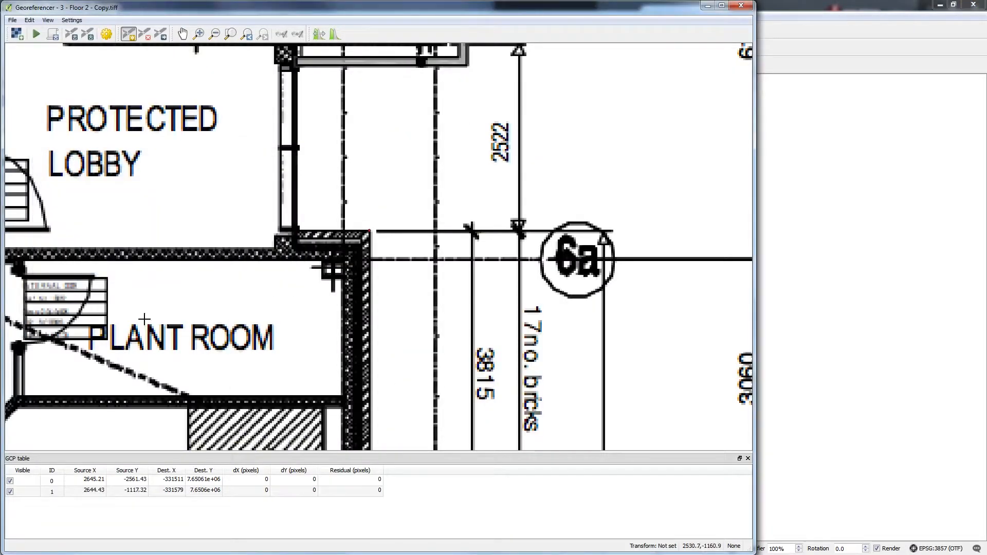
Add a control point at the floorplan's upper-left outer wall corner and match it to the building outline's southwest corner
scroll(146, 310, "down", 5)
scroll(107, 307, "down", 3)
scroll(306, 221, "up", 4)
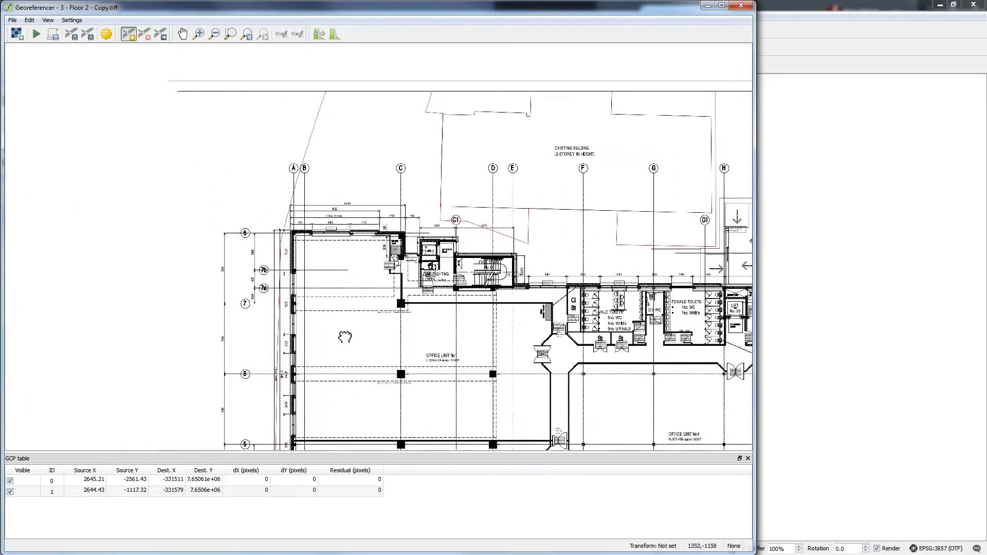
scroll(306, 221, "up", 6)
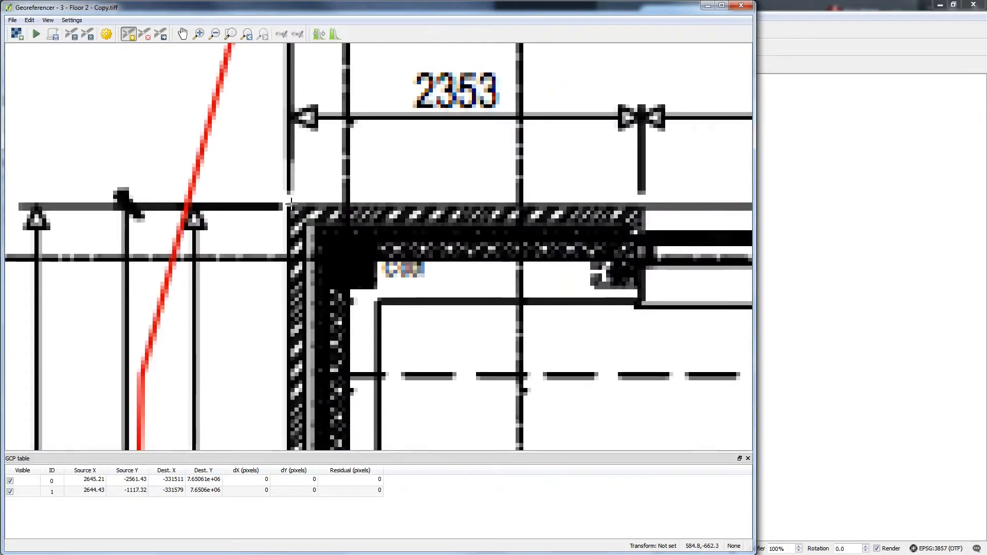
left_click(288, 202)
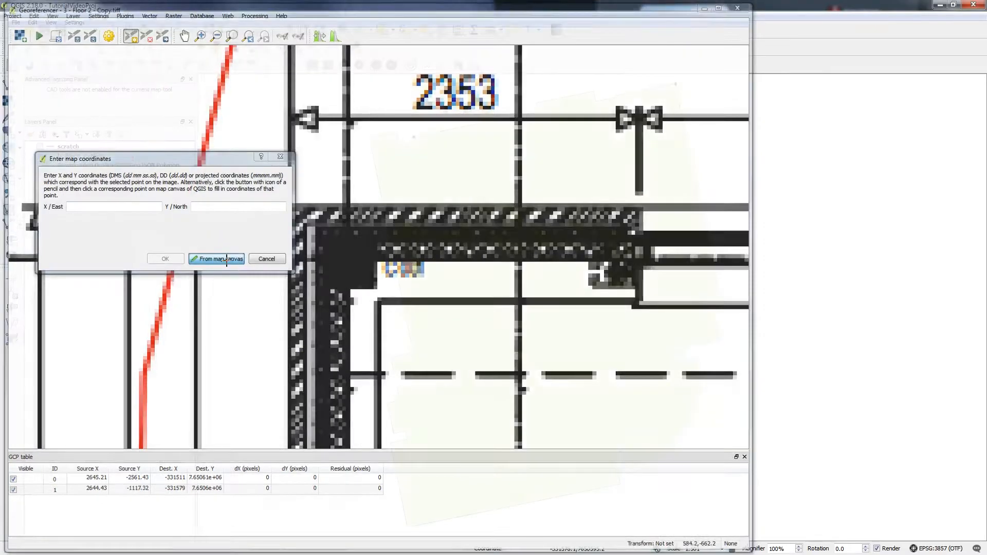
left_click(227, 260)
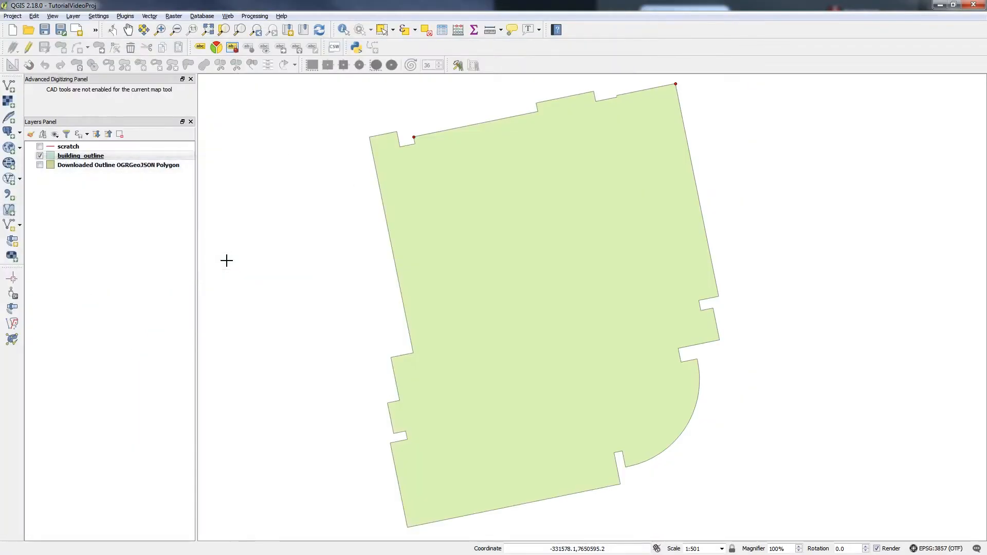
left_click(407, 531)
key("Return")
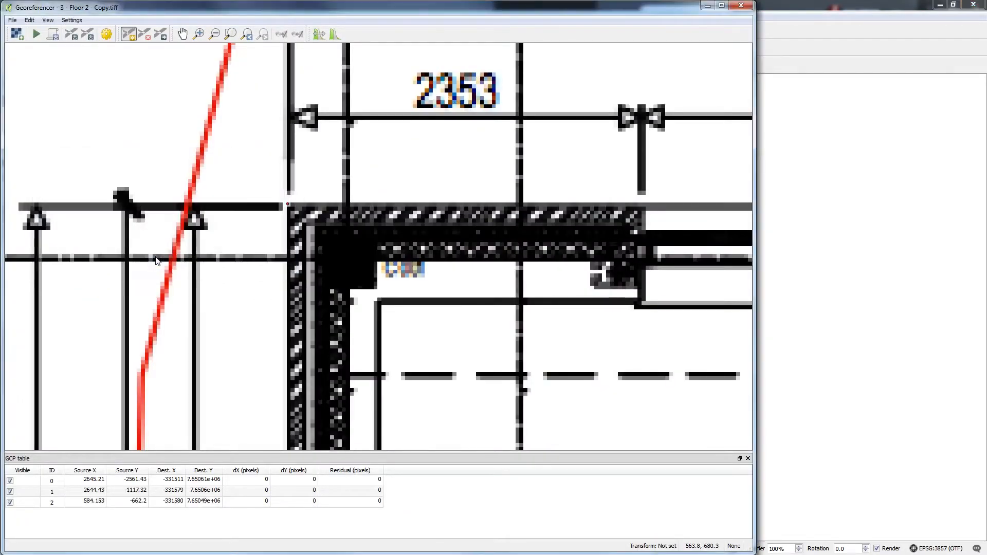
Set the georeferencing target SRS to EPSG:3857 and the output raster to 3 - Floor 2 - Copy_modified.tif, and run the georeferencing
scroll(314, 293, "down", 5)
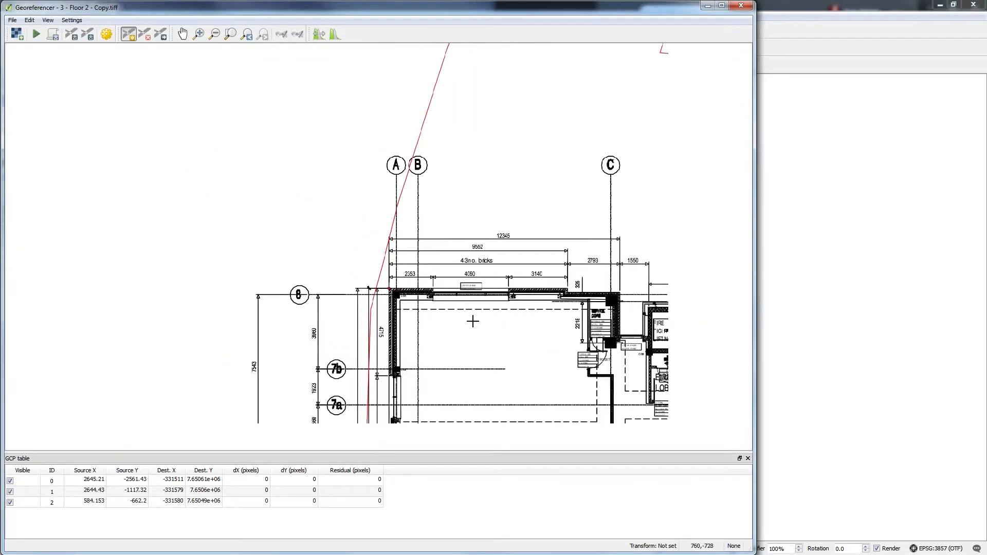
scroll(337, 221, "down", 1)
left_click_drag(476, 286, 333, 194)
left_click_drag(379, 251, 390, 218)
scroll(385, 208, "down", 1)
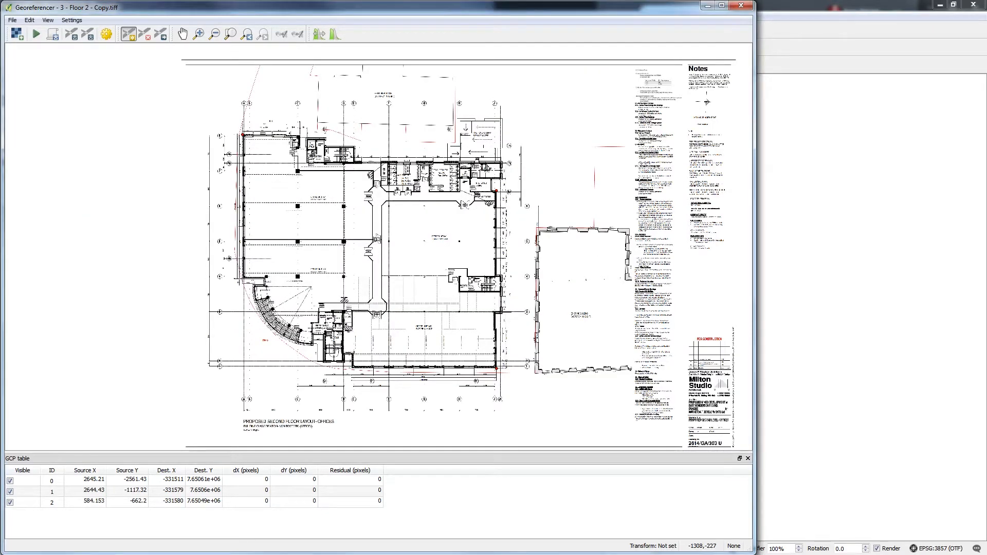
left_click(106, 34)
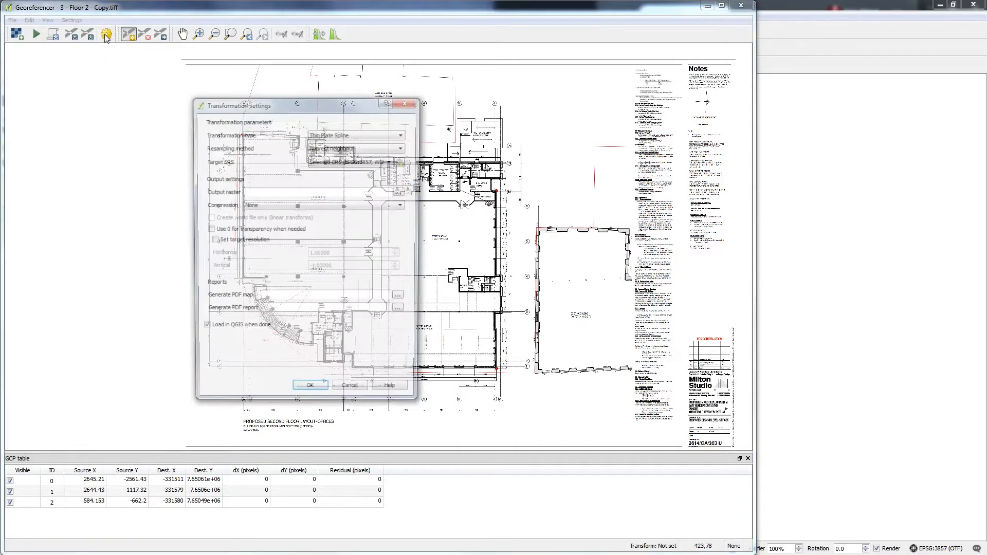
left_click(373, 167)
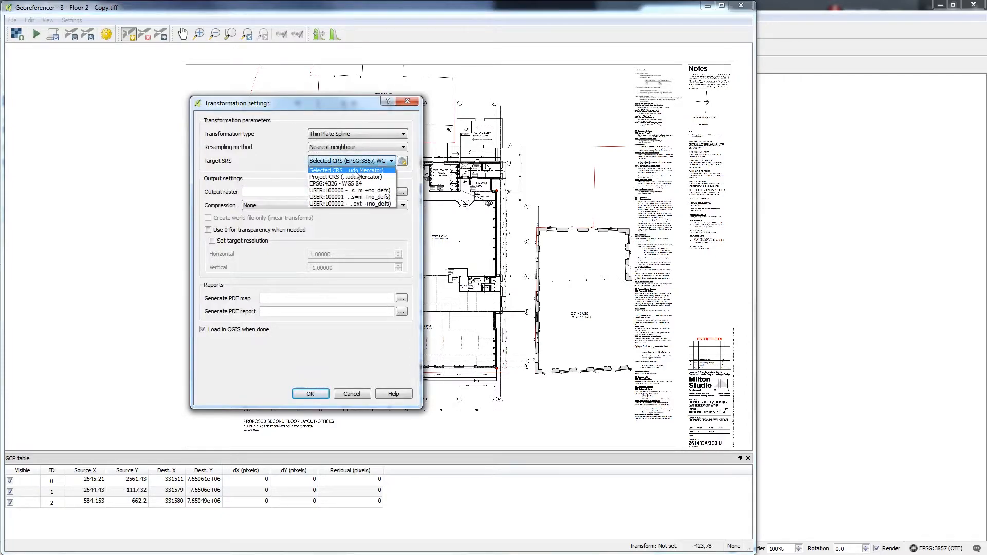
left_click(362, 171)
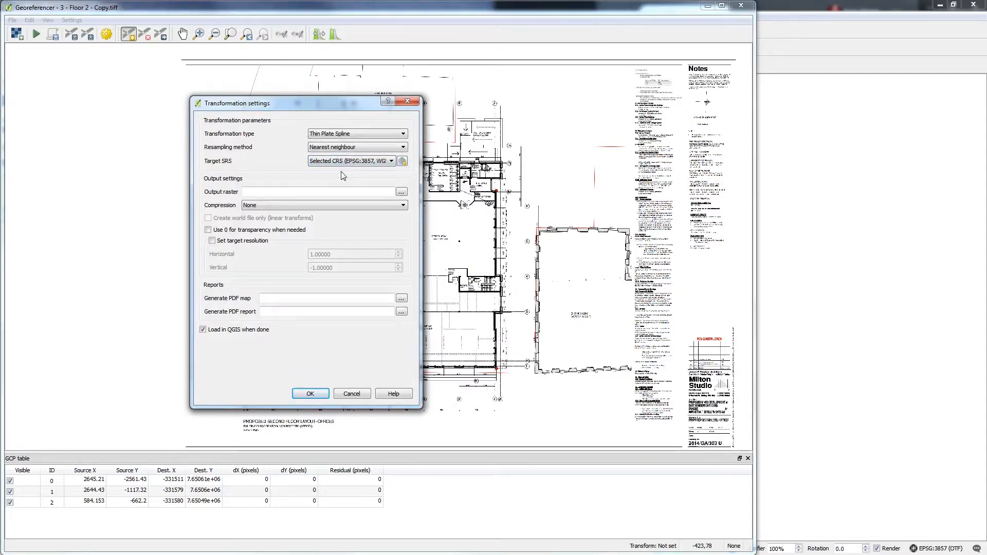
left_click(402, 193)
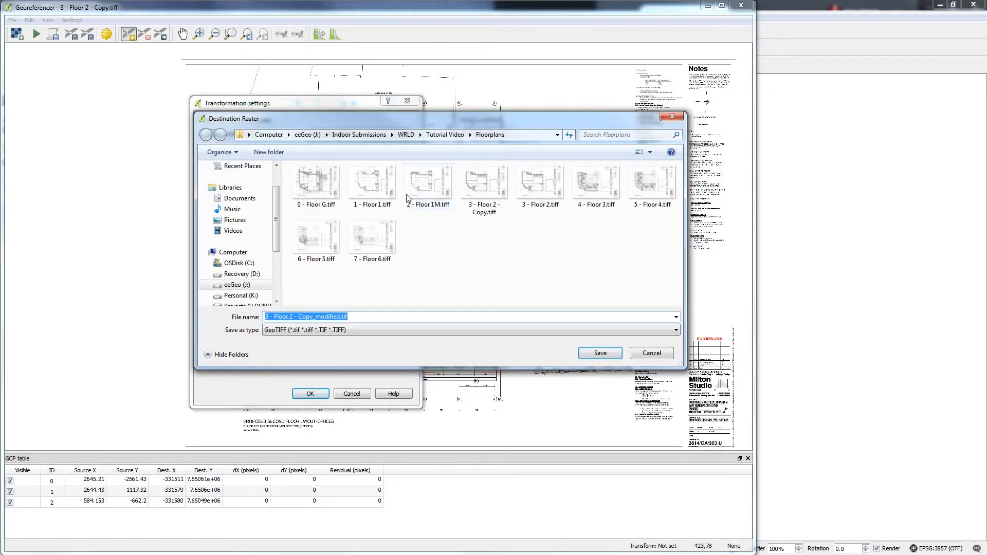
left_click(596, 355)
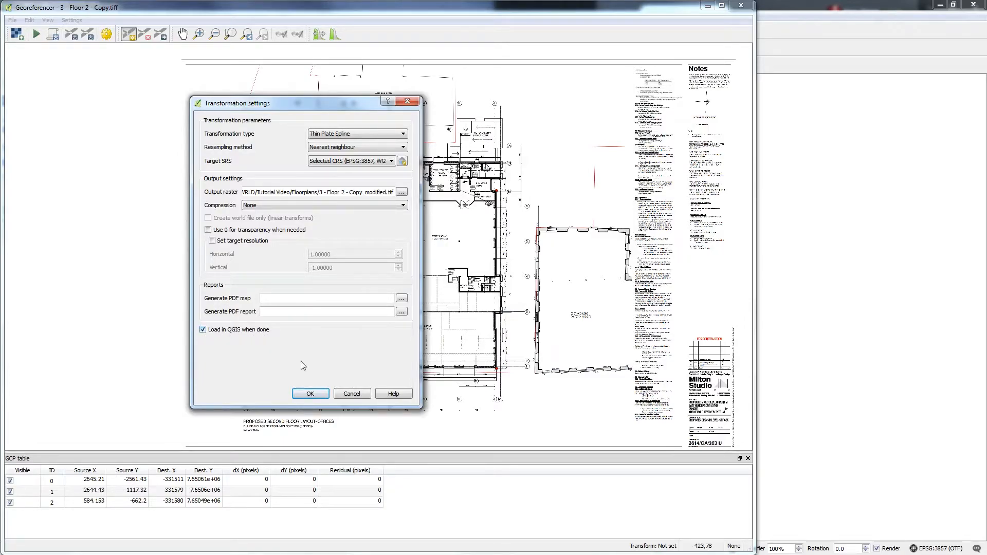
left_click(310, 394)
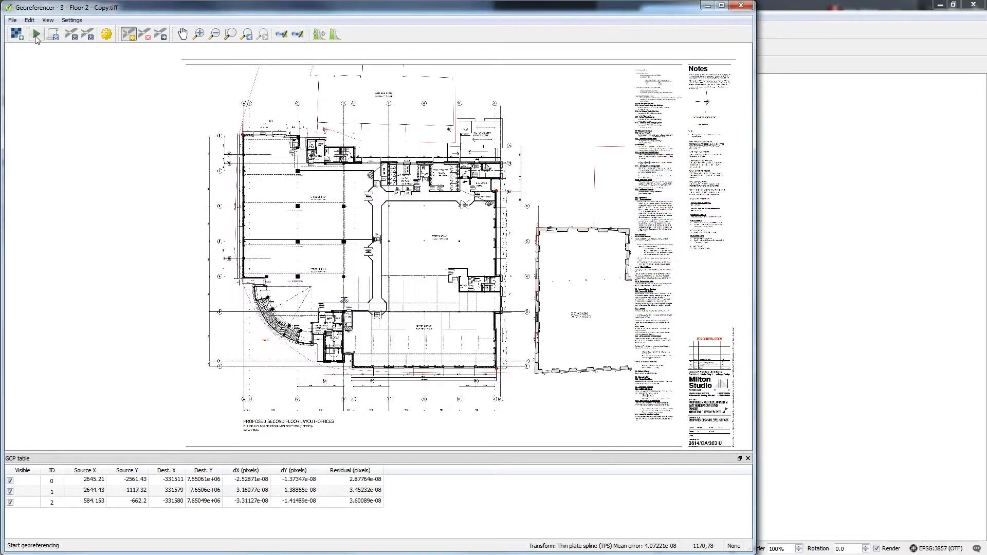
left_click(36, 36)
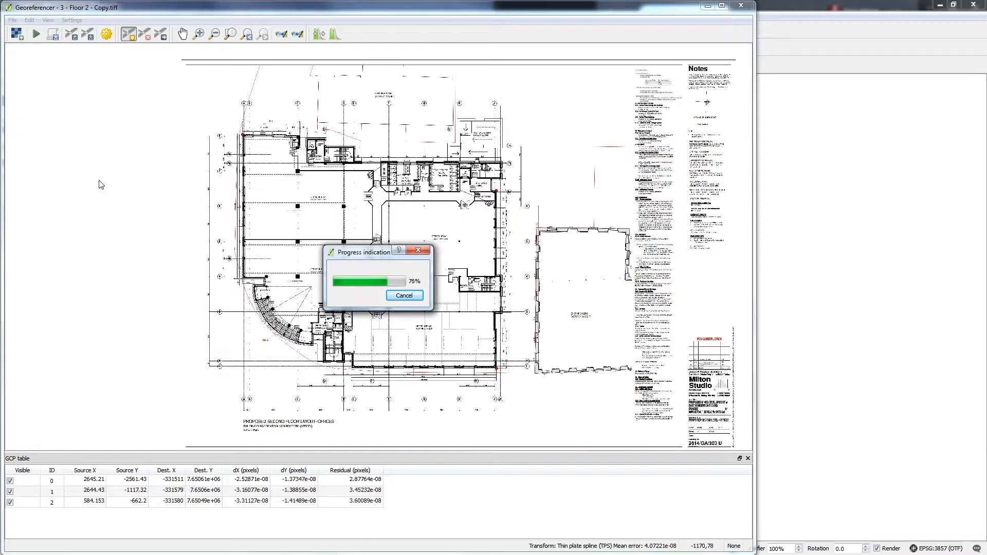
left_click_drag(507, 10, 0, 11)
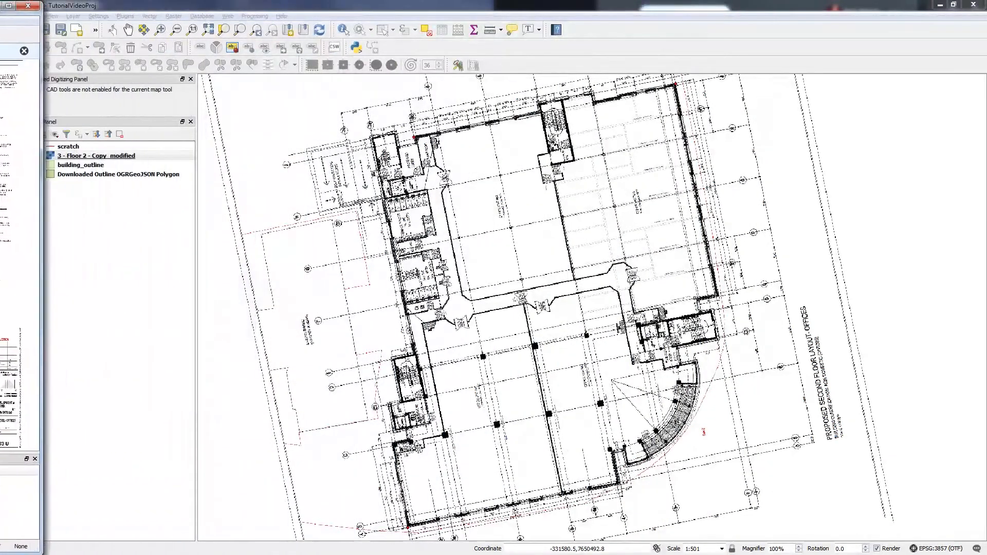
Set the global transparency of the 3 - Floor 2 - Copy_modified layer to 55%
left_click(82, 157)
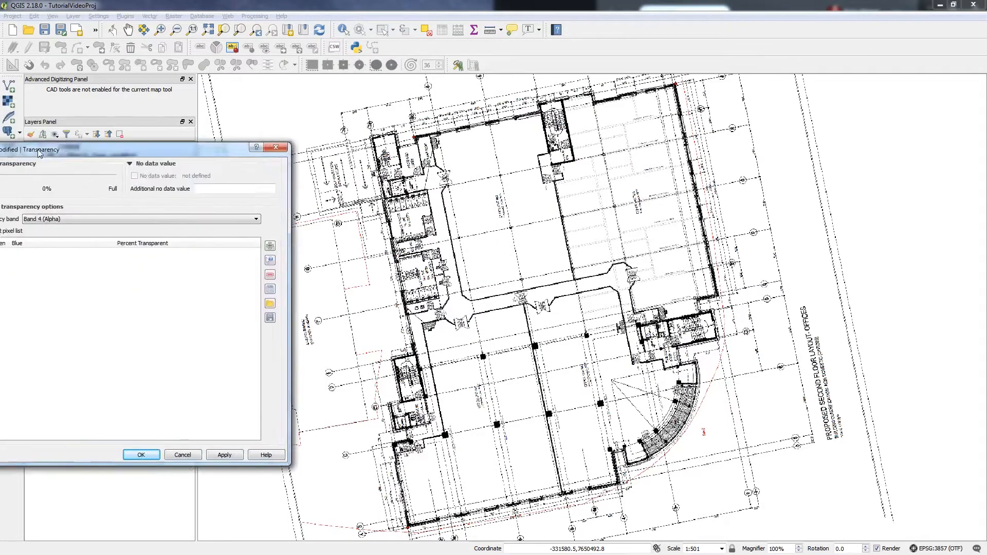
left_click_drag(126, 194, 205, 199)
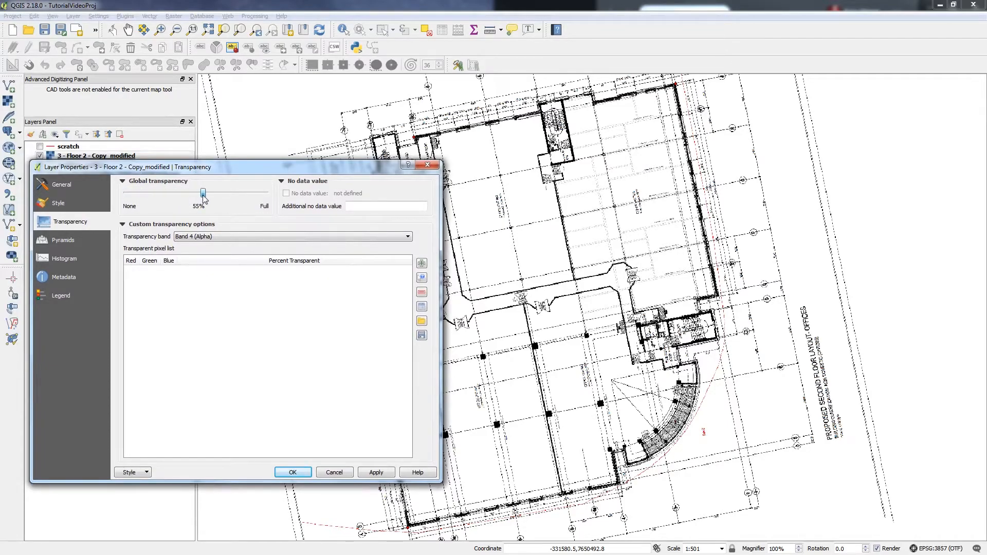
left_click(376, 472)
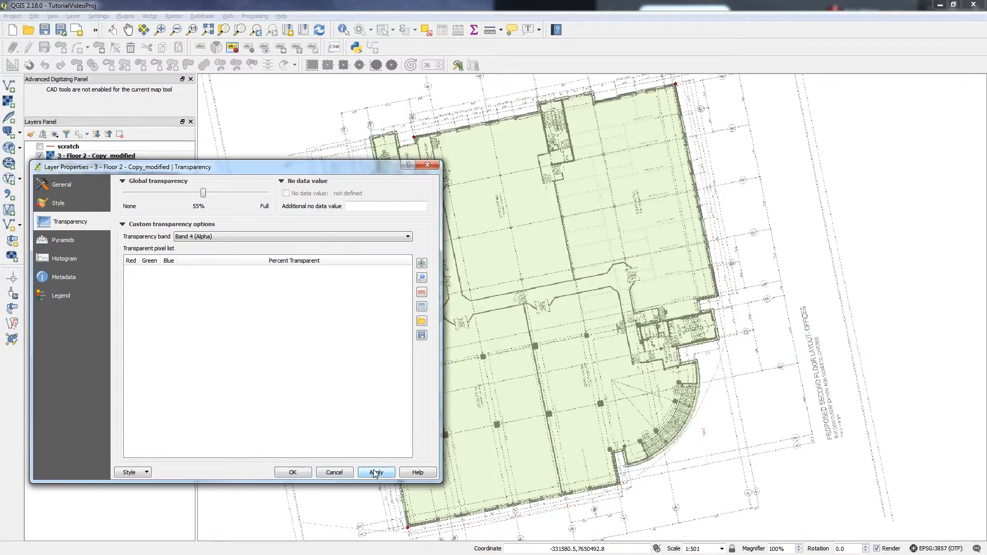
left_click(289, 475)
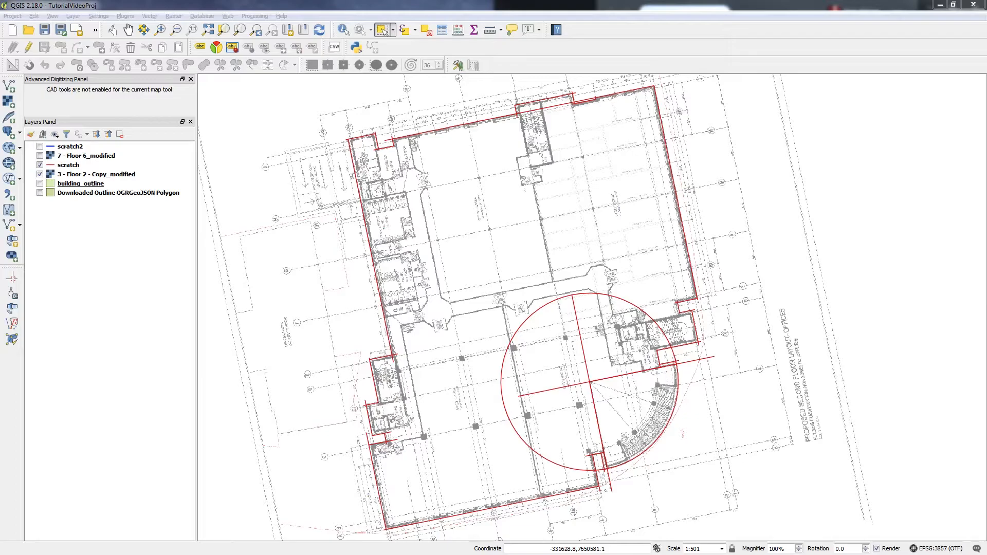
Define a new polygon shapefile layer in EPSG:3857 with added text fields name and type
left_click(73, 15)
mouse_move(94, 29)
left_click(246, 31)
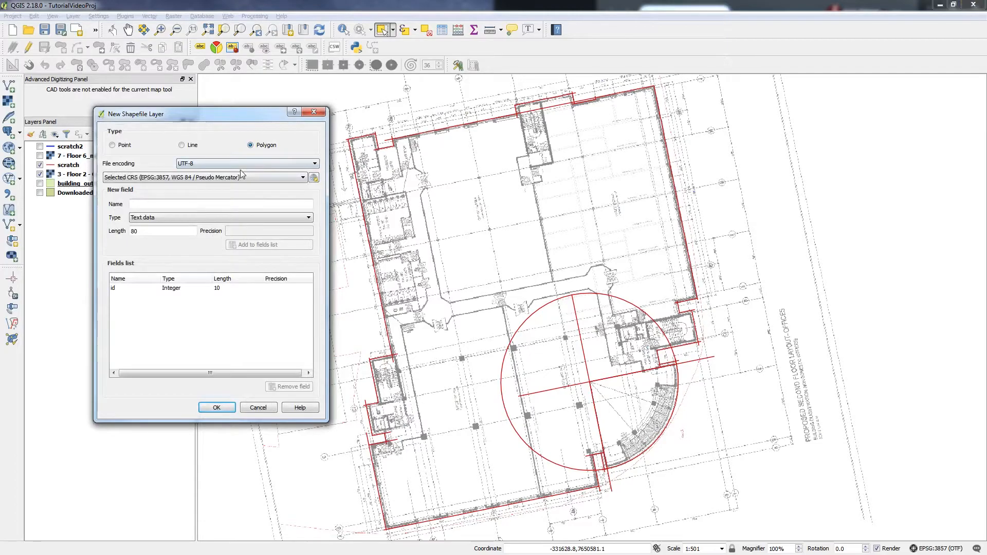
type("name")
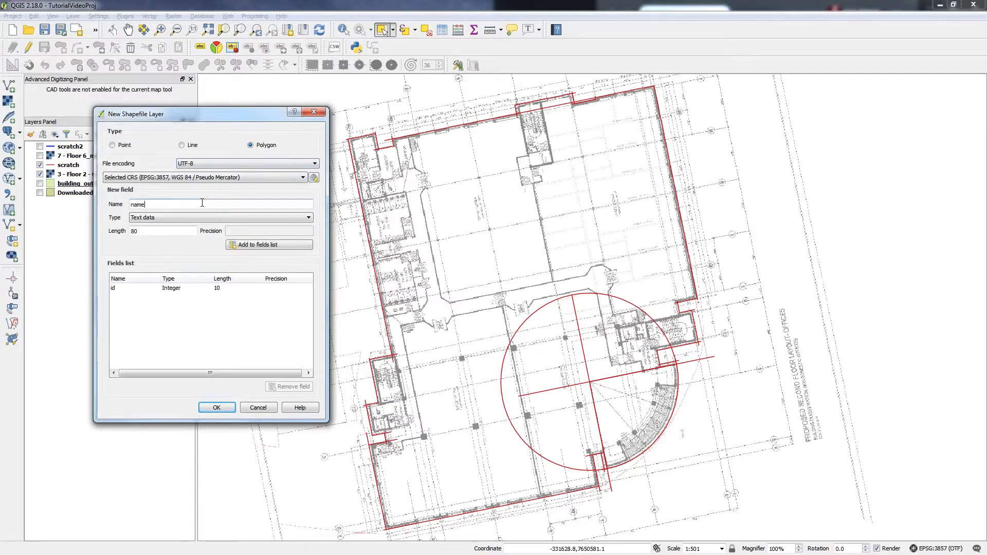
left_click(258, 246)
type("type")
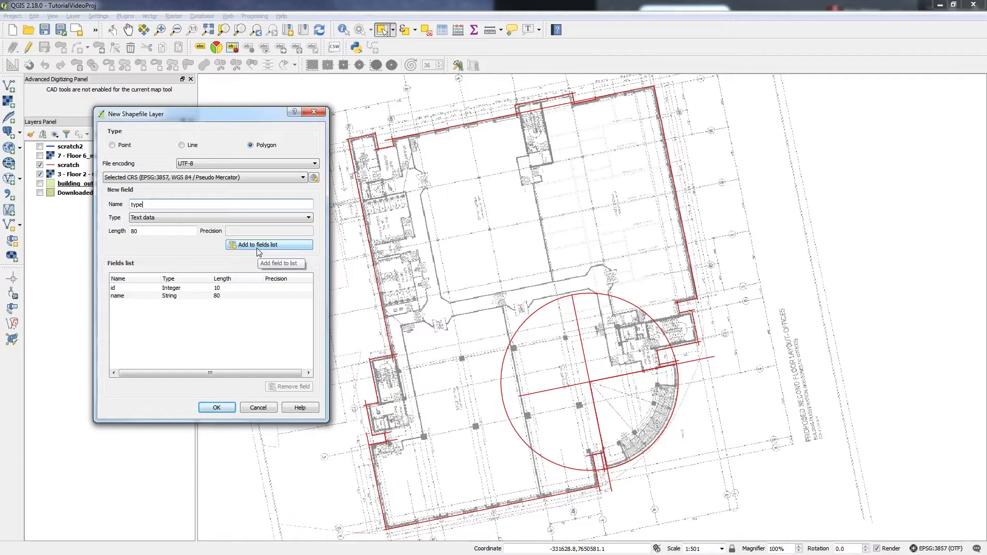
left_click(257, 248)
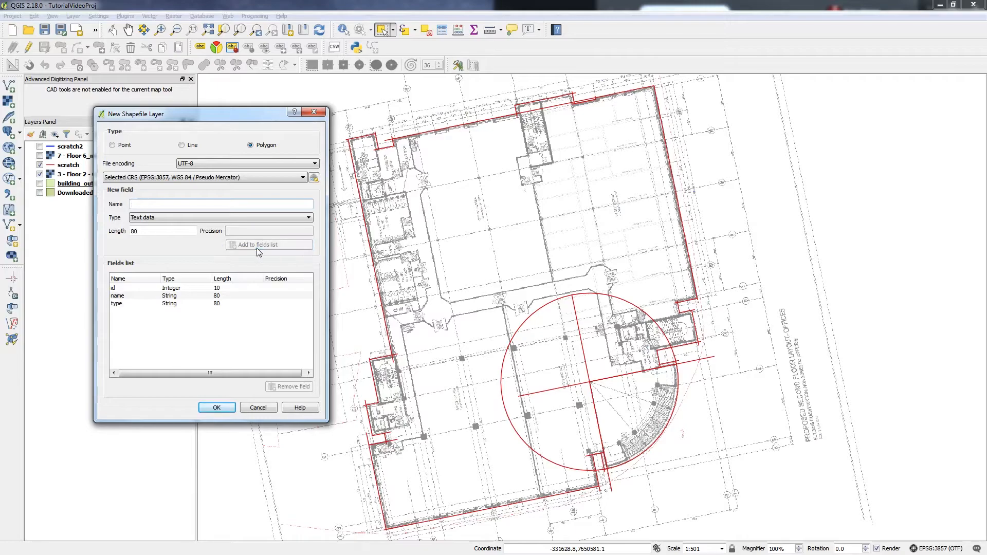
left_click(217, 409)
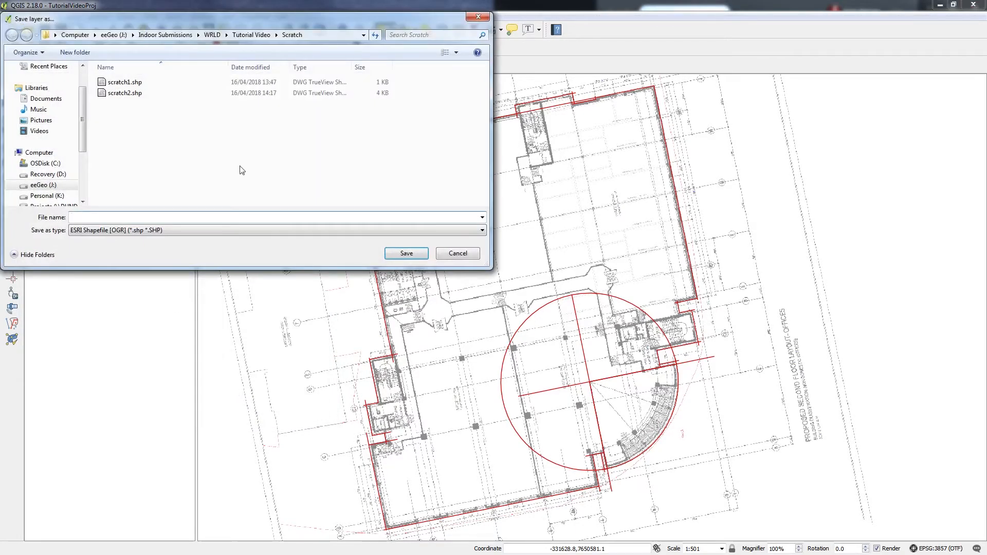
Create a folder named Floor 2 inside Tutorial Video and save the new shapefile there as Floor2
left_click(233, 35)
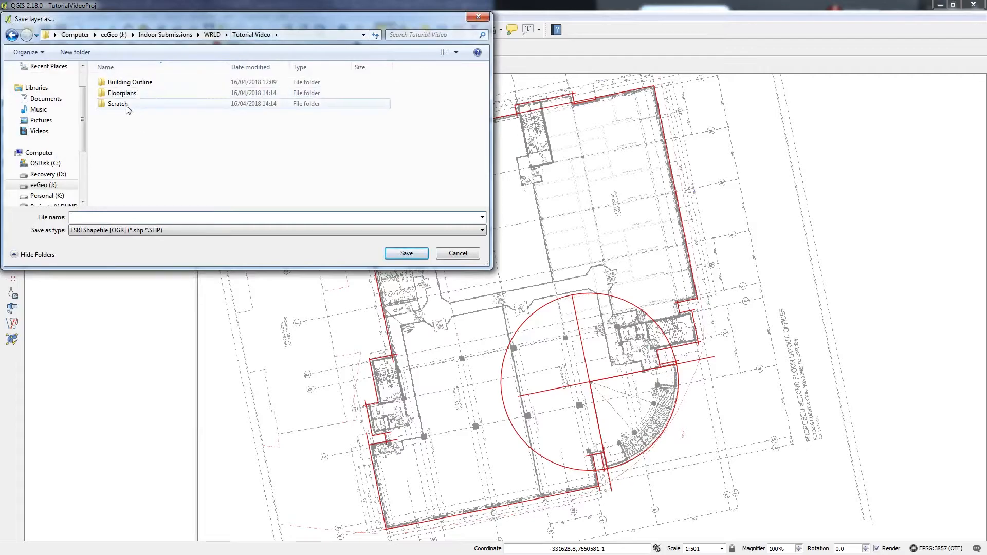
left_click(82, 52)
type("Fl")
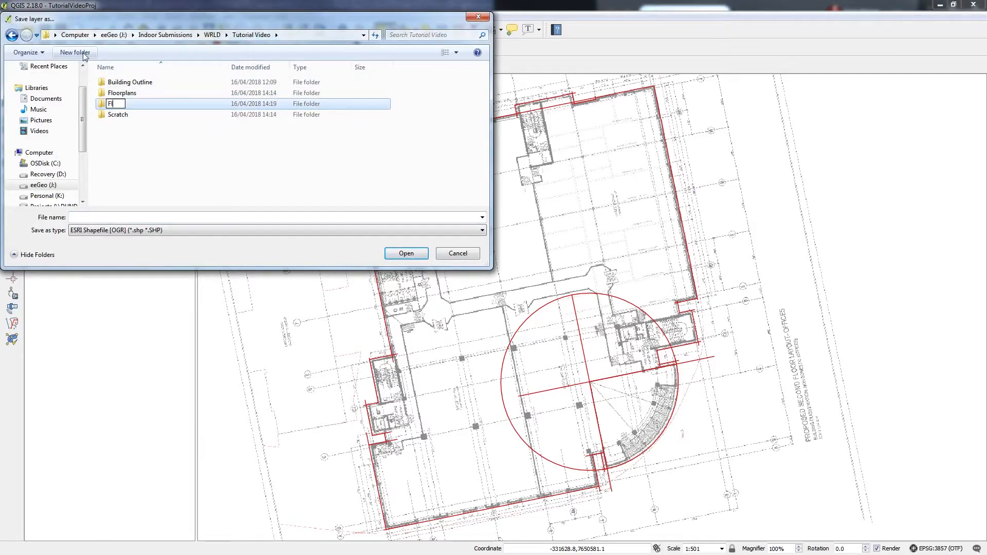
type("oor 2")
key("Return")
key("Return")
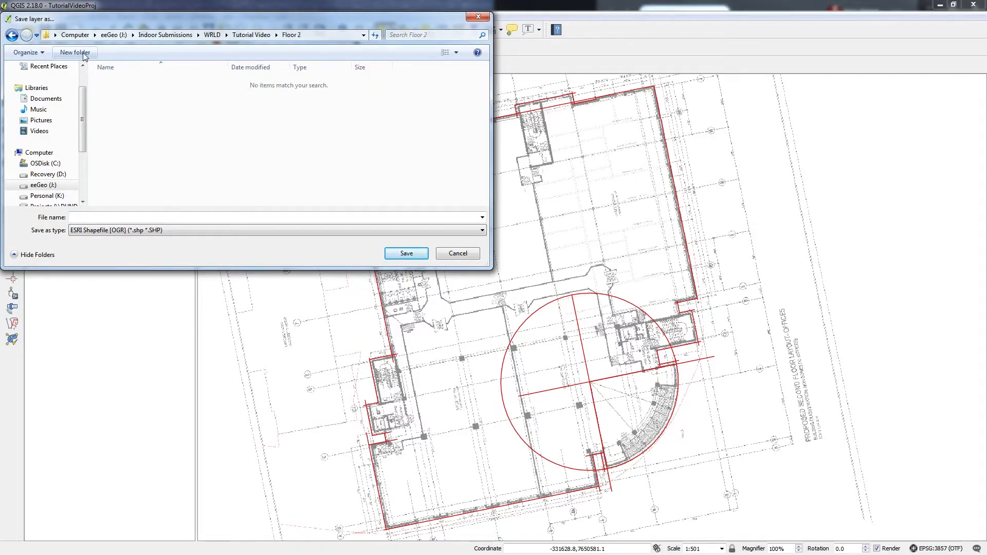
left_click(125, 215)
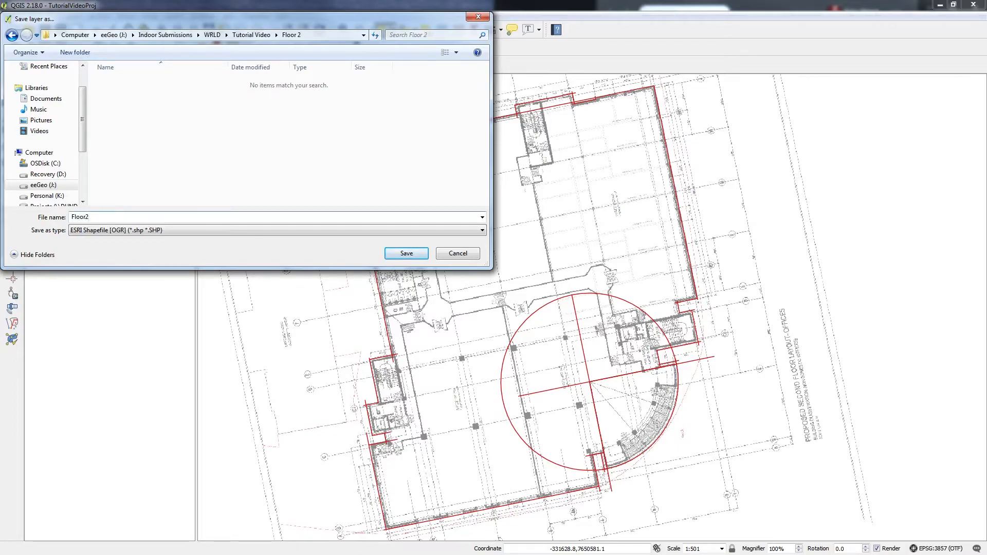
key("Return")
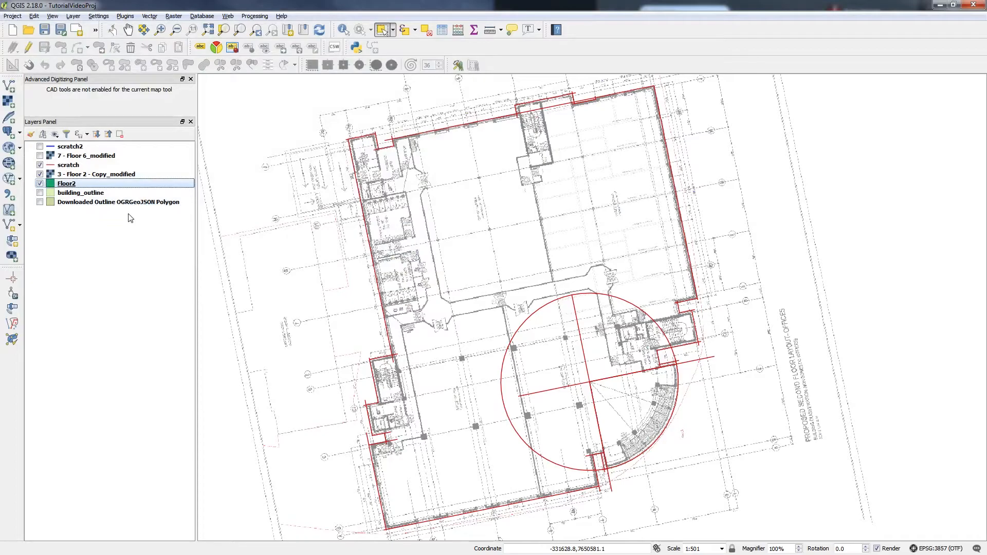
Temporarily display the 7 - Floor 6_modified raster and the scratch2 lines to examine the Floor 6 plan and outline
left_click(77, 156)
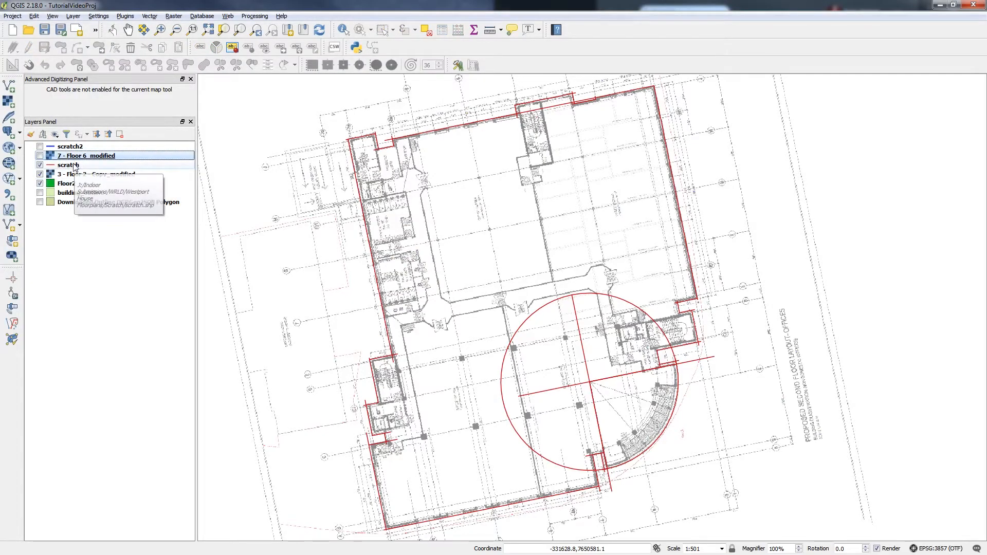
key("space")
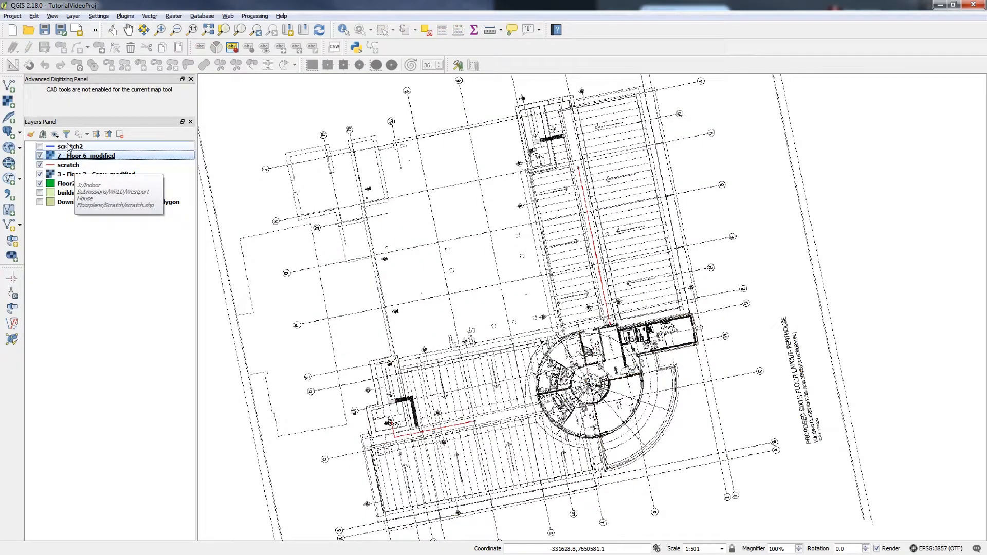
left_click(69, 147)
key("space")
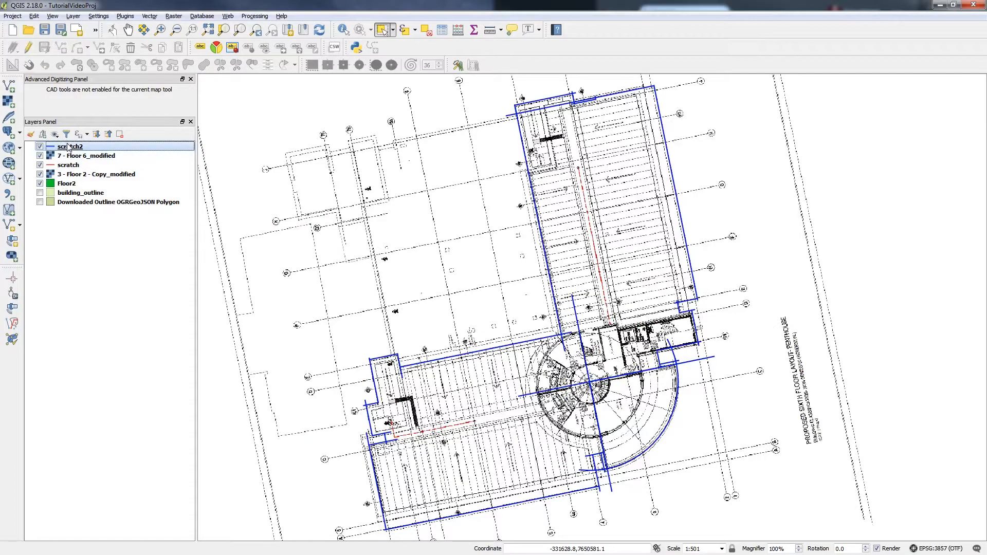
key("space")
left_click(75, 156)
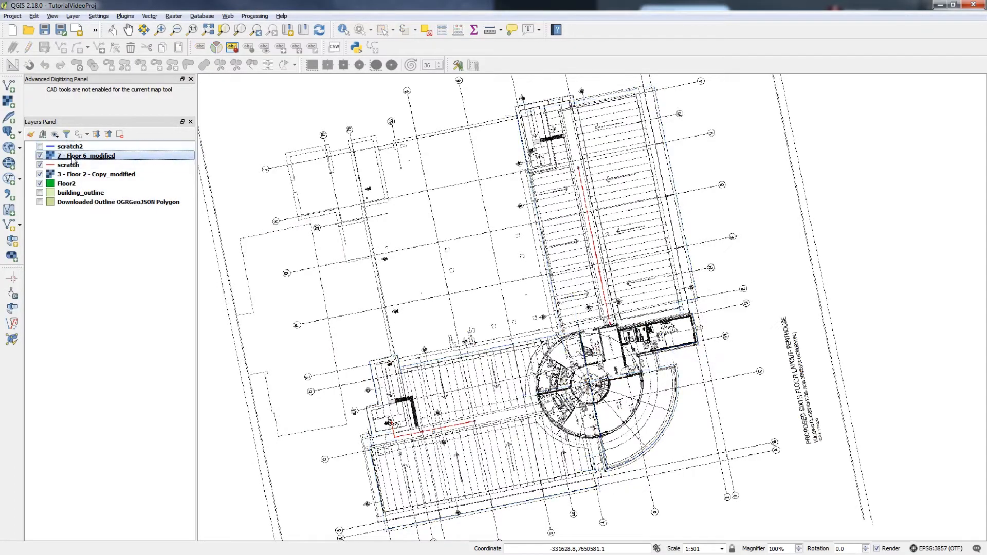
key("space")
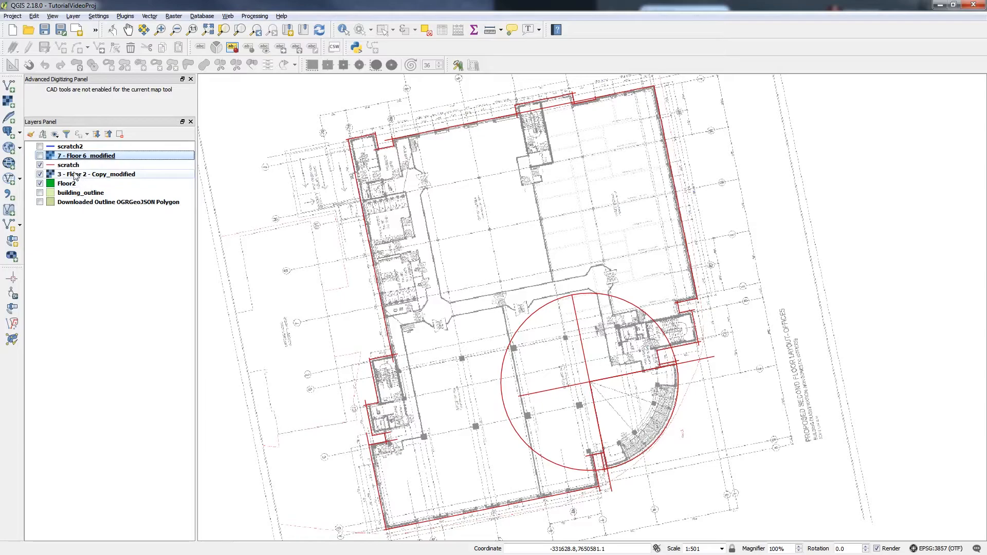
Enable editing on the Floor2 layer and start a polygon at the building's northwest corner, tracing around the adjacent notch
left_click(67, 184)
left_click(28, 48)
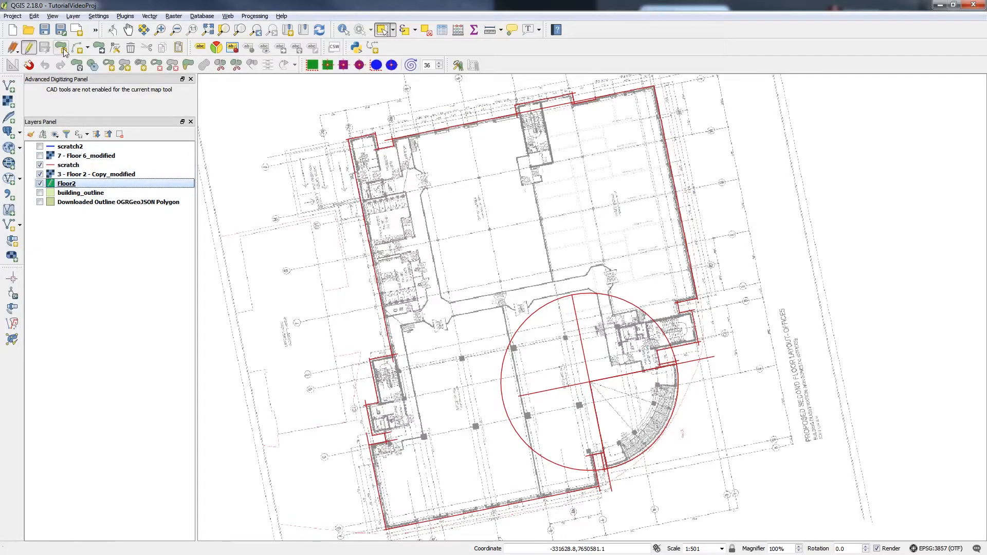
left_click(61, 47)
left_click(349, 139)
left_click(376, 136)
left_click(396, 148)
left_click(393, 139)
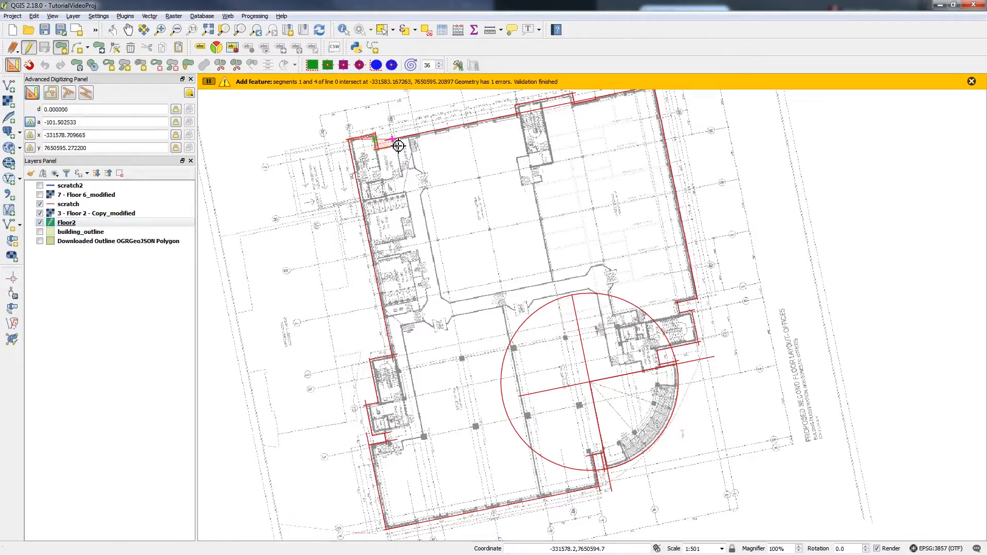
Continue the Floor2 polygon along the north wall, around the stairwell projection, to the northeast corner
left_click(519, 119)
left_click(519, 108)
left_click(573, 95)
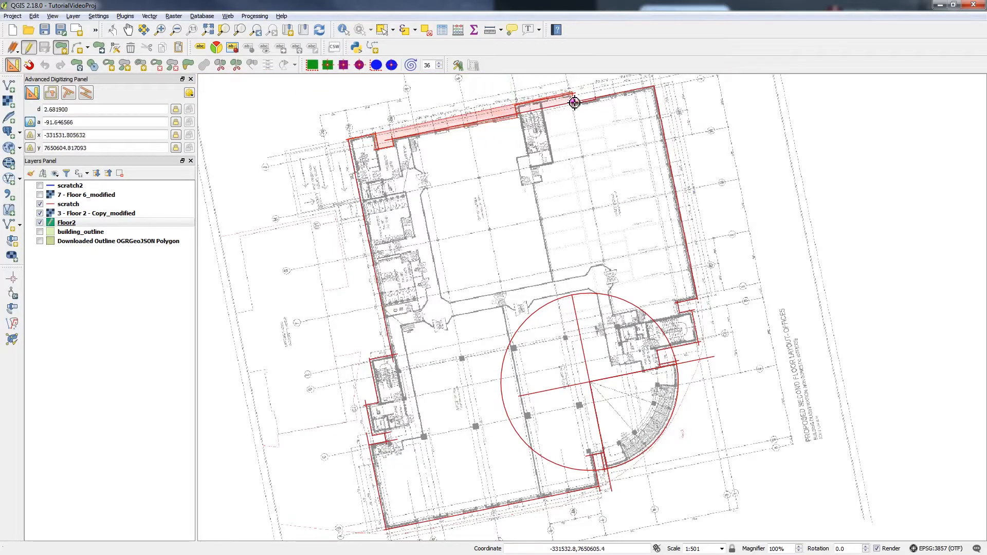
left_click(575, 105)
left_click(595, 100)
left_click_drag(646, 99, 618, 158)
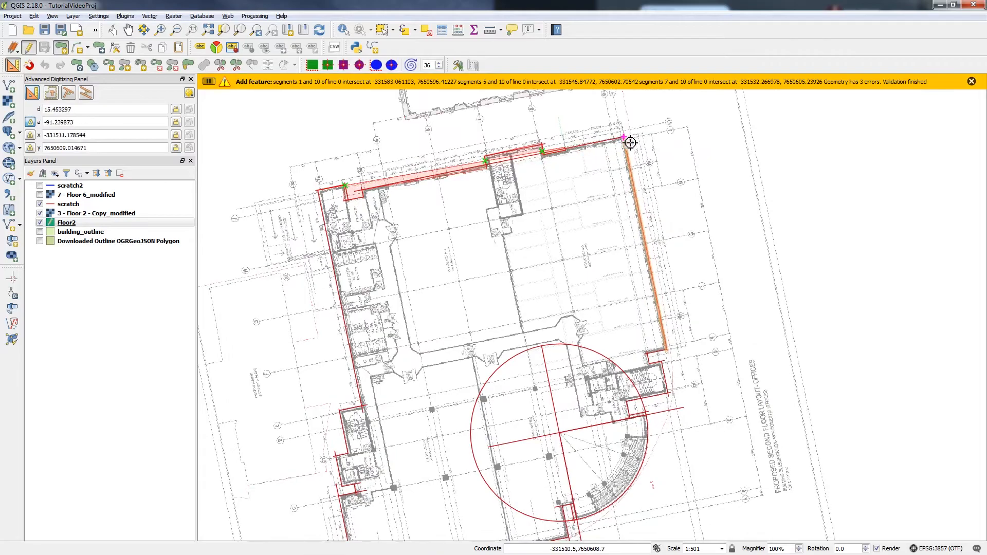
left_click(628, 145)
Continue the Floor2 polygon down the east wall and around the projecting stair block to the recess above the curved wall
left_click_drag(575, 258, 618, 192)
left_click(710, 292)
left_click(691, 296)
left_click(693, 306)
left_click(707, 305)
left_click(712, 335)
left_click(672, 344)
left_click(673, 358)
Continue the Floor2 polygon along the curved southeast wall with closely spaced vertices following the scratch circle
left_click(690, 355)
left_click(691, 366)
left_click(691, 381)
left_click(688, 396)
left_click(684, 410)
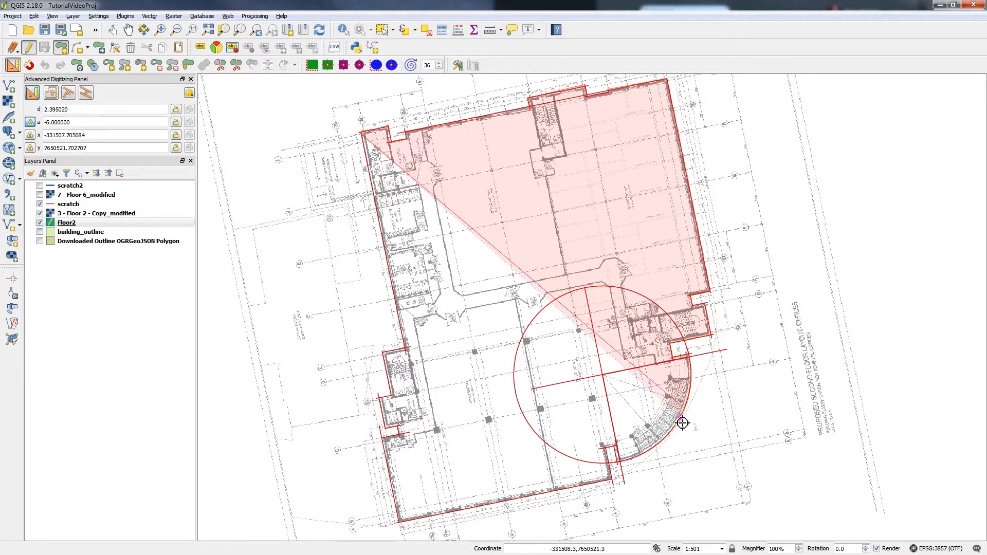
left_click(677, 423)
left_click(667, 435)
left_click(643, 454)
left_click(629, 459)
left_click(620, 463)
Continue the Floor2 polygon around the notch below the curve, along the south wall and up to the first west recess
left_click(618, 448)
left_click(602, 450)
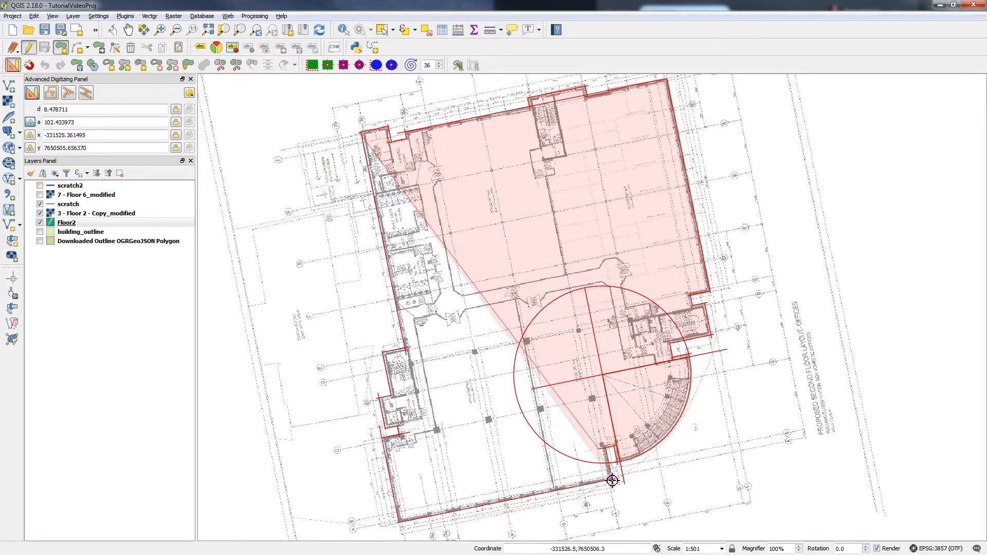
left_click(612, 480)
left_click(401, 525)
left_click(383, 438)
Trace the Floor2 polygon around the west recess and the projecting west stair blocks back to the main west wall
left_click(399, 436)
left_click(398, 427)
left_click(386, 429)
left_click(380, 398)
left_click(392, 395)
left_click(383, 353)
left_click(406, 350)
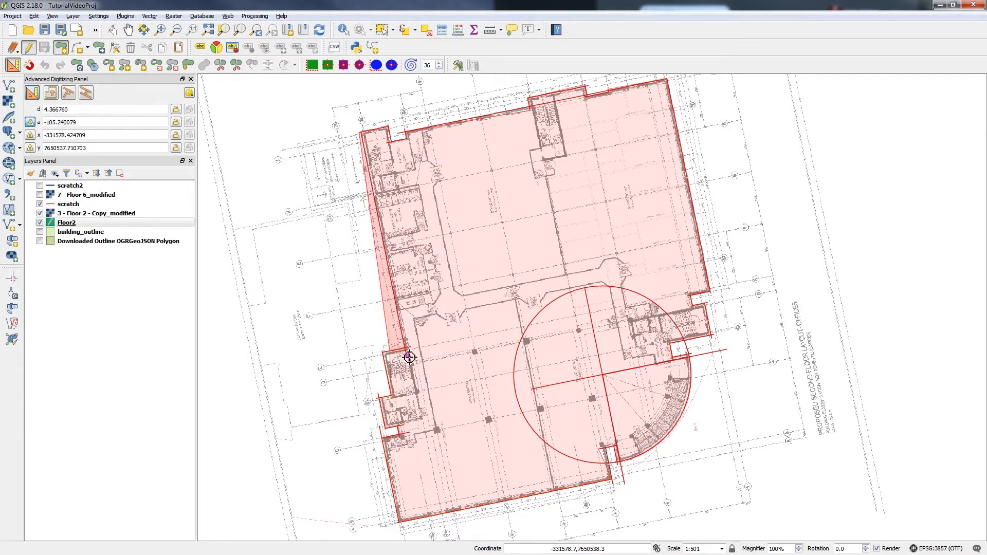
Finish the Floor2 polygon and set its type attribute to building_outline
right_click(463, 252)
left_click_drag(76, 108, 299, 158)
key("Tab")
key("Tab")
type("b")
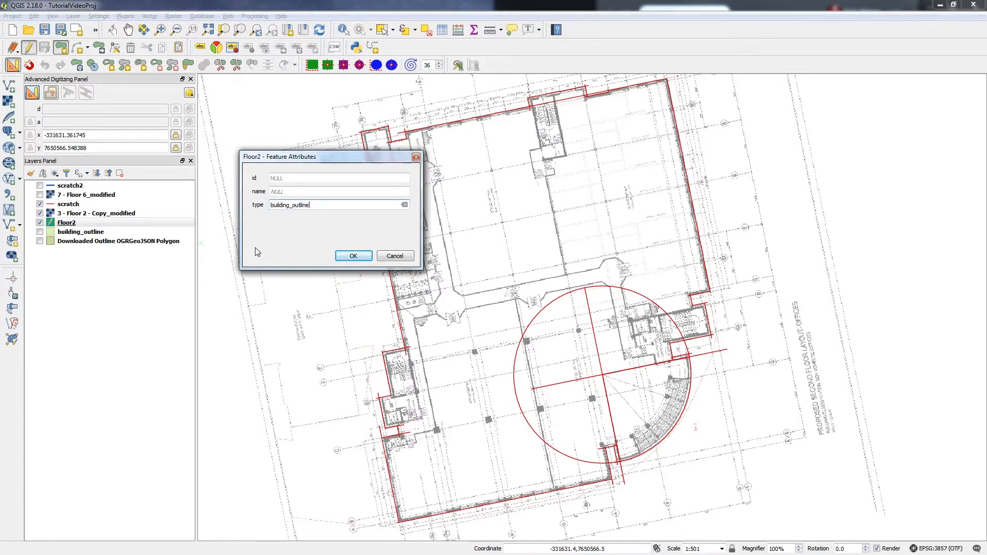
left_click(353, 256)
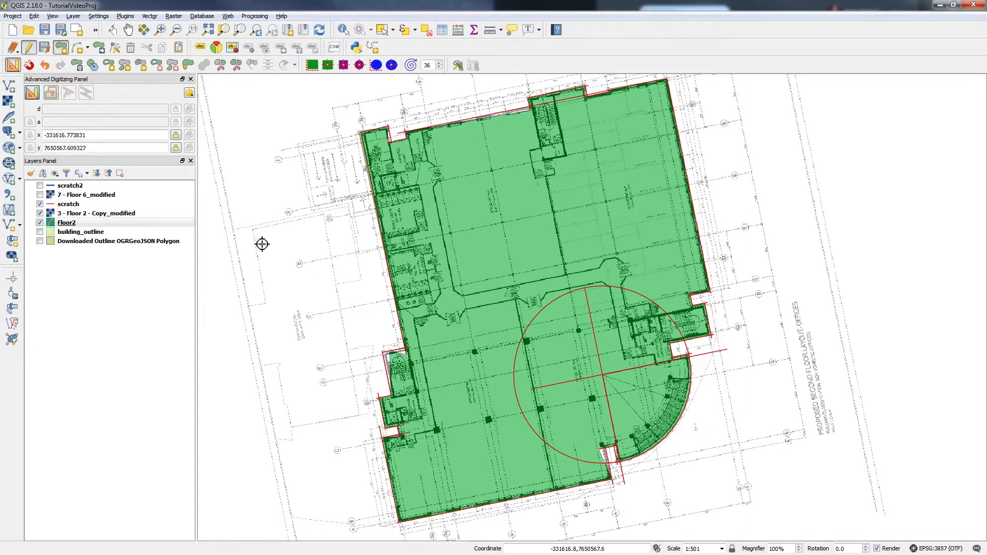
Correct the Floor2 outline's vertices at the upper corner of the west stair block to match the plan
key("n")
left_click(399, 357)
left_click(396, 358)
left_click_drag(389, 352, 406, 348)
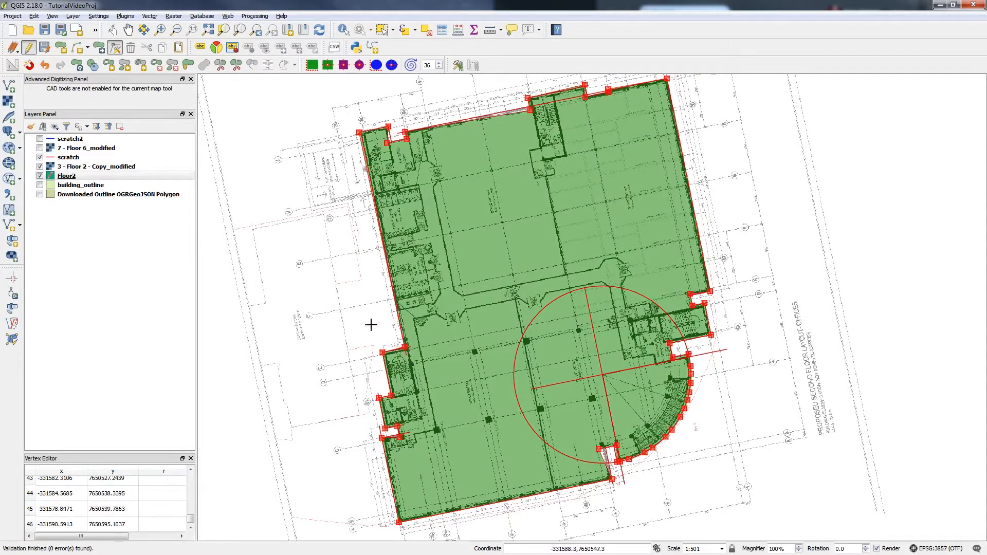
key("s")
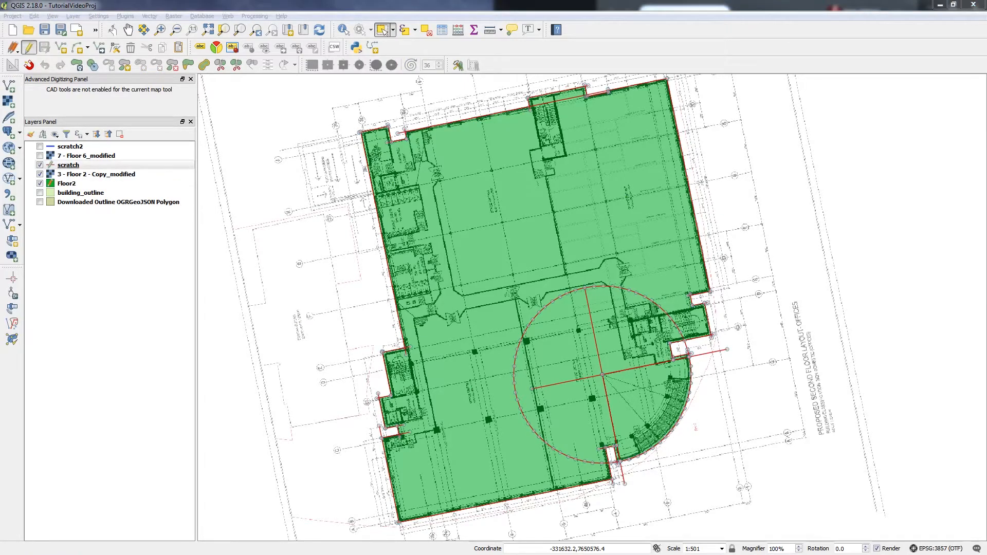
Draw a scratch line perpendicular to the recess's south edge, starting at distance 1 from the east stair block's outer corner
left_click(284, 3)
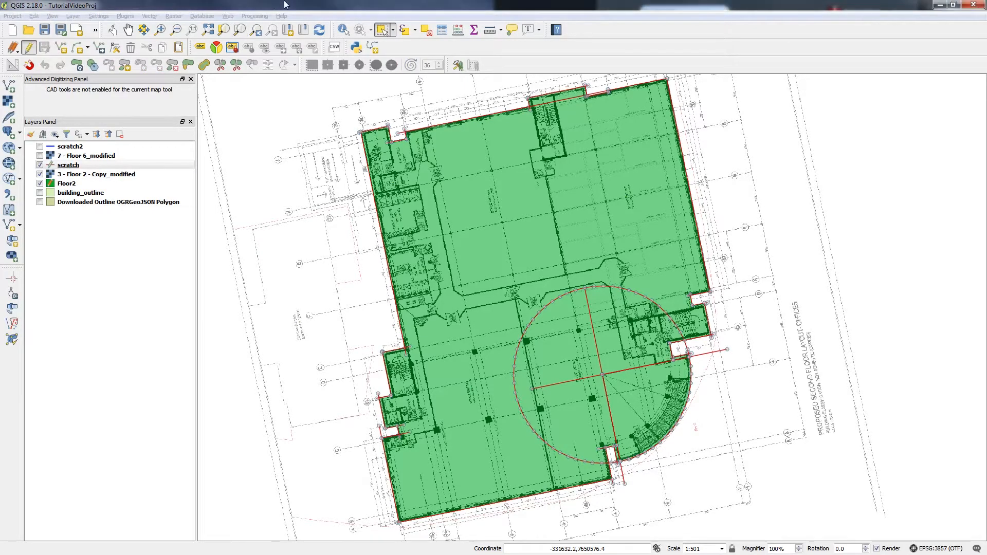
key("Return")
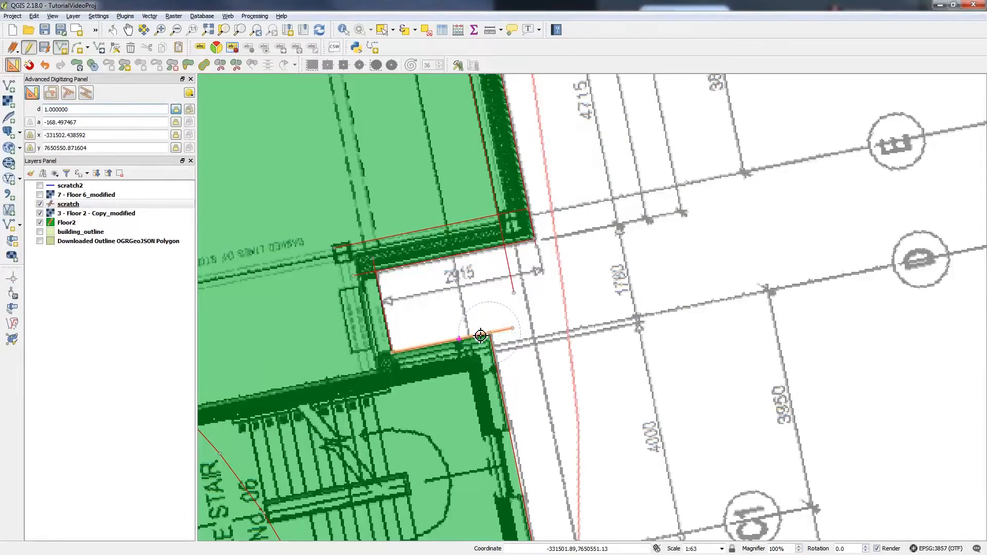
left_click(459, 339)
left_click(427, 350)
scroll(450, 415, "down", 2)
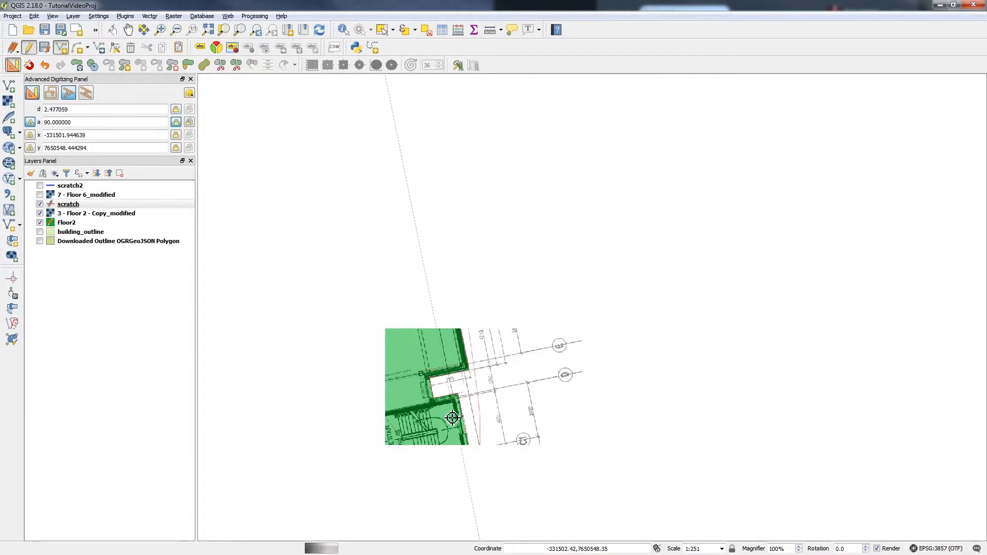
left_click_drag(452, 416, 425, 192)
scroll(438, 240, "up", 1)
left_click(449, 253)
right_click(449, 253)
left_click(354, 255)
Draw a second scratch line perpendicular to the stair block's east wall, starting at distance 1 below the same corner
scroll(486, 278, "up", 2)
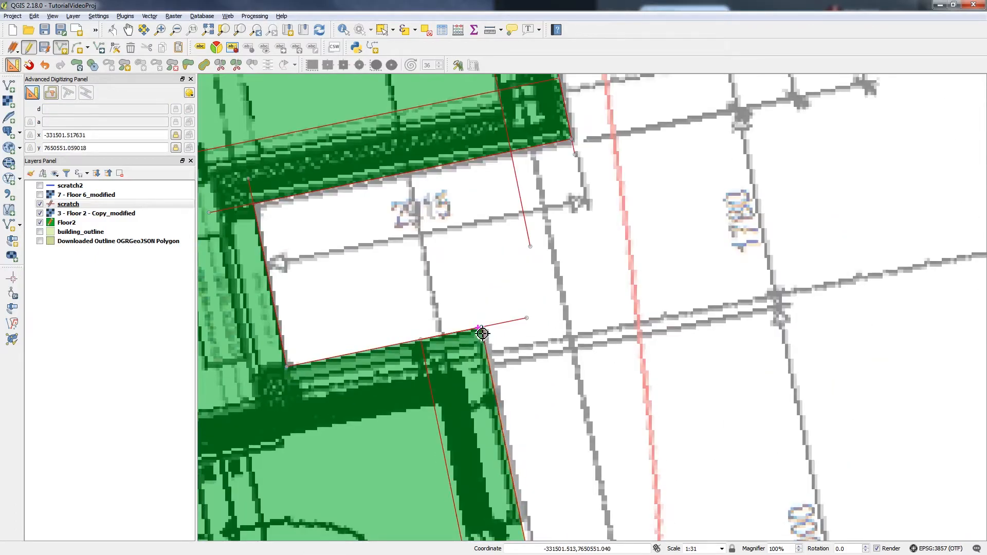
left_click(487, 332)
type("d1")
key("Return")
left_click(497, 380)
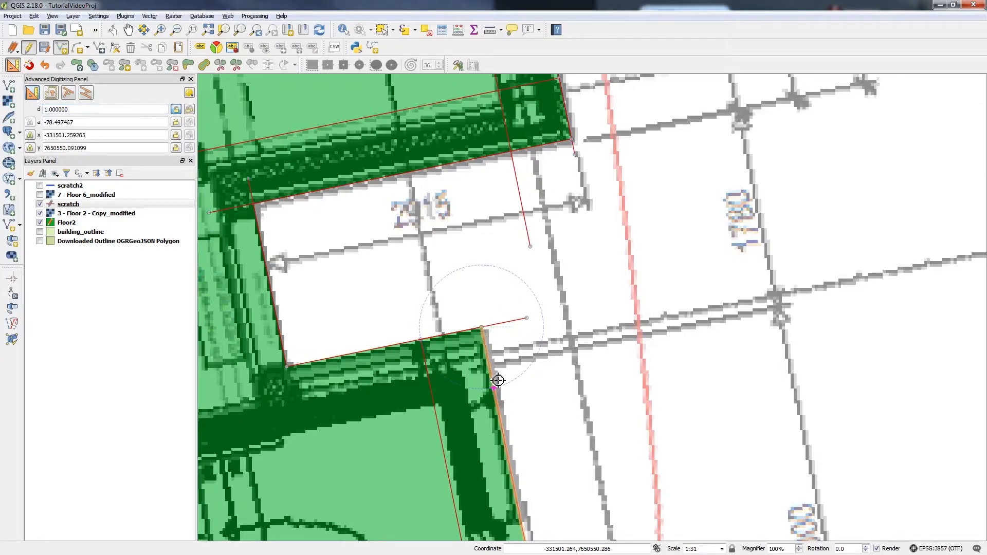
key("p")
left_click(507, 439)
left_click_drag(356, 402, 694, 382)
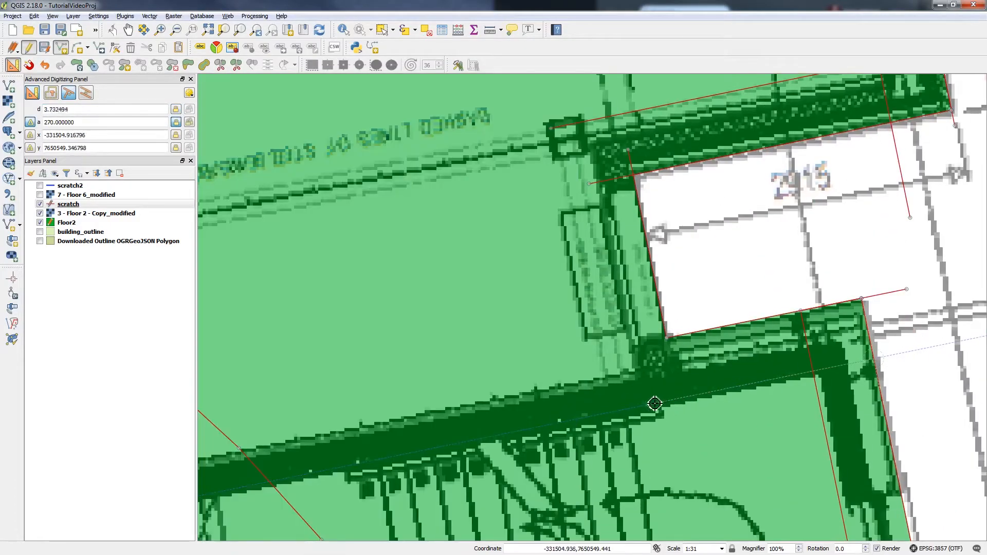
right_click(395, 303)
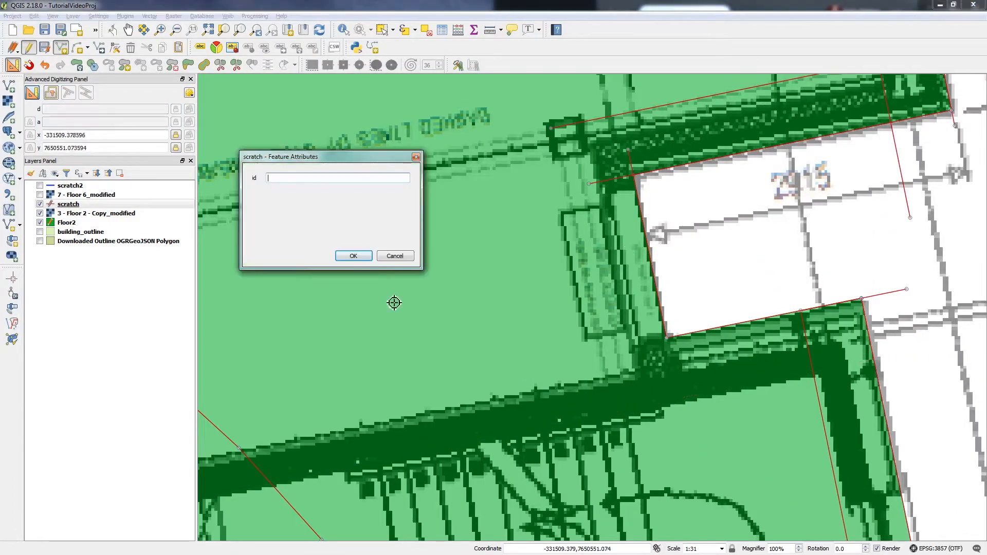
left_click(353, 255)
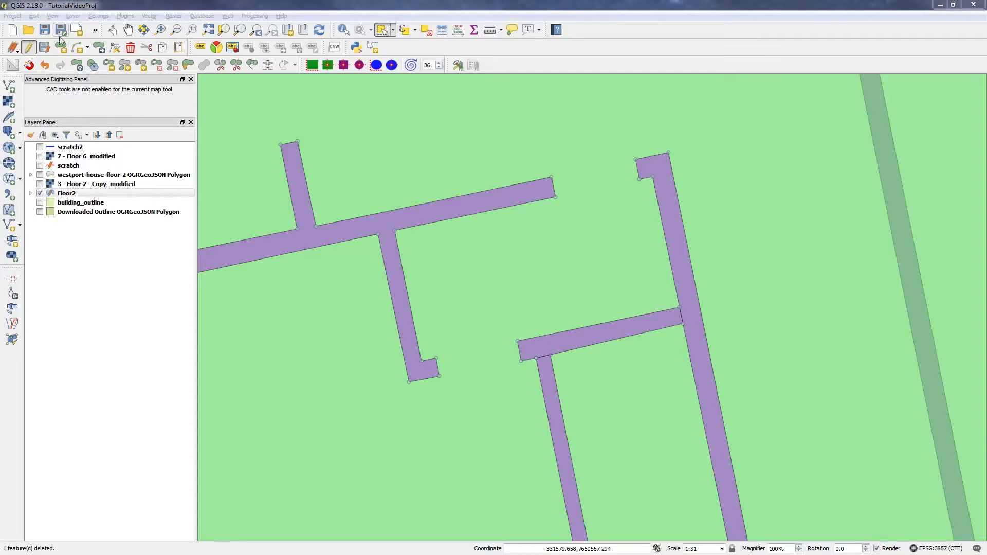
Draw a Floor2 polygon filling the gap between the two facing wall ends and set its type to door
left_click(61, 47)
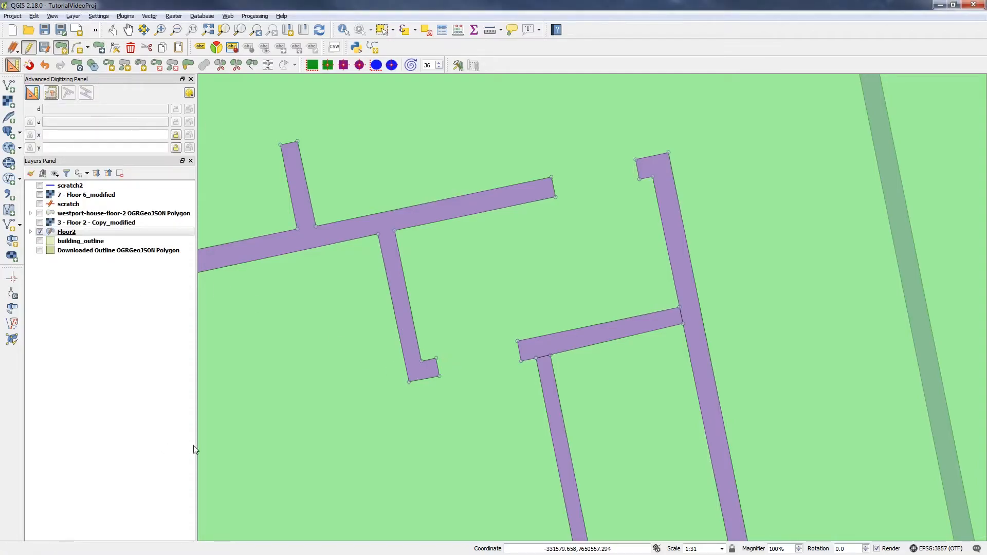
left_click(437, 358)
left_click(517, 342)
left_click(525, 366)
left_click(440, 377)
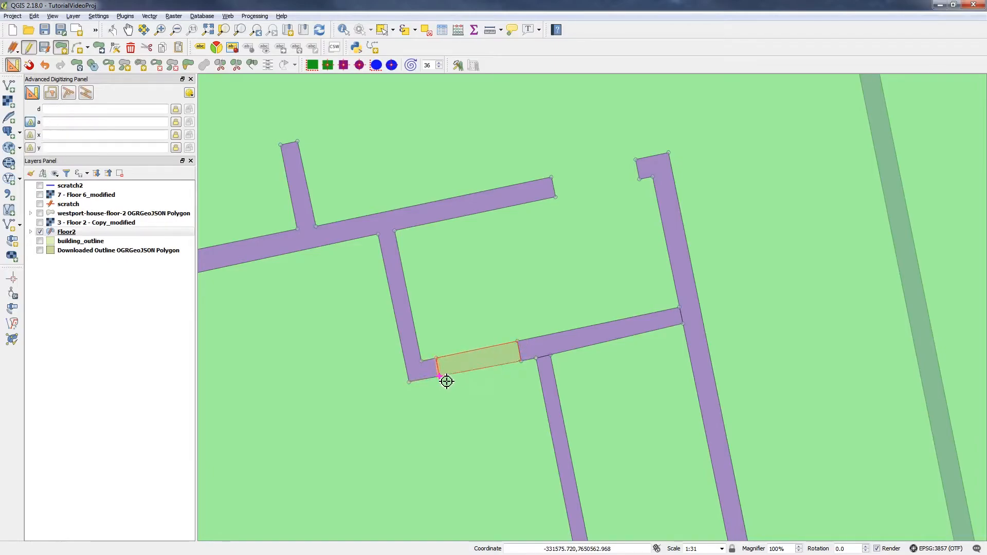
right_click(490, 412)
left_click(282, 205)
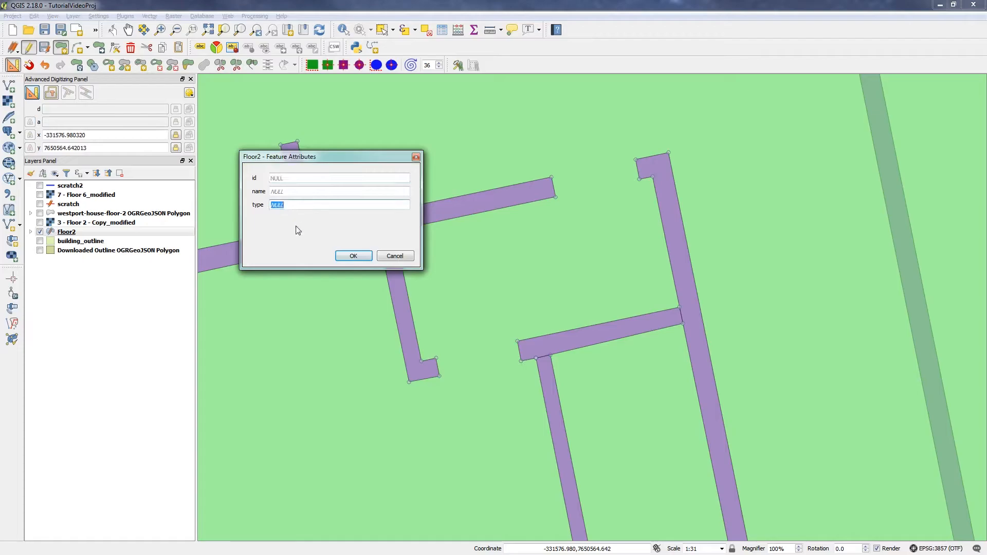
type("door")
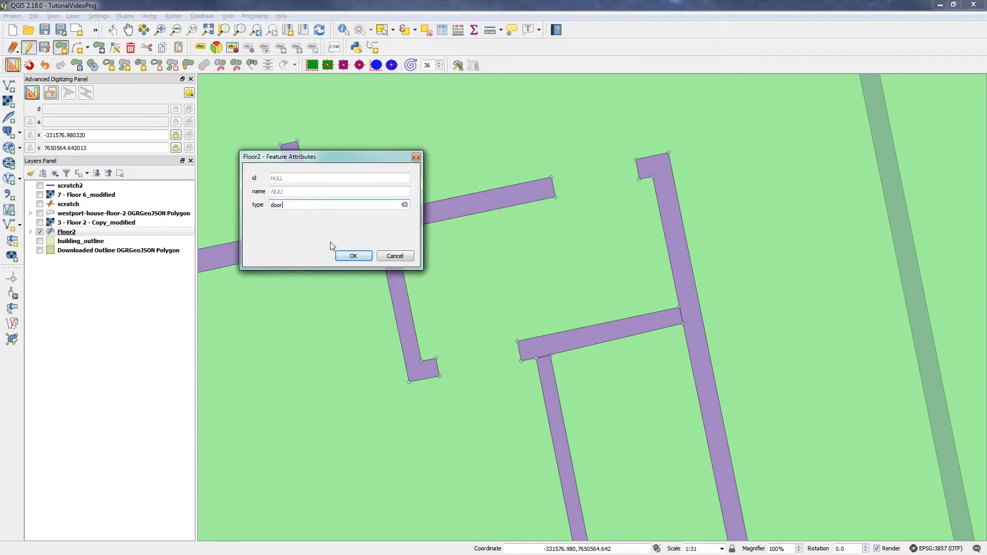
left_click(355, 255)
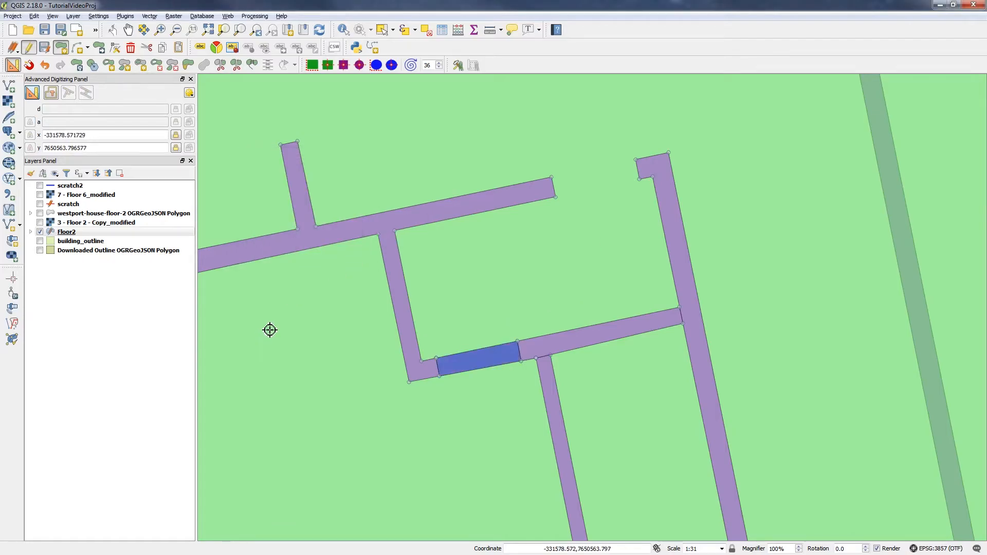
Open the Floor2 attribute table and sort the features by type
scroll(269, 331, "down", 2)
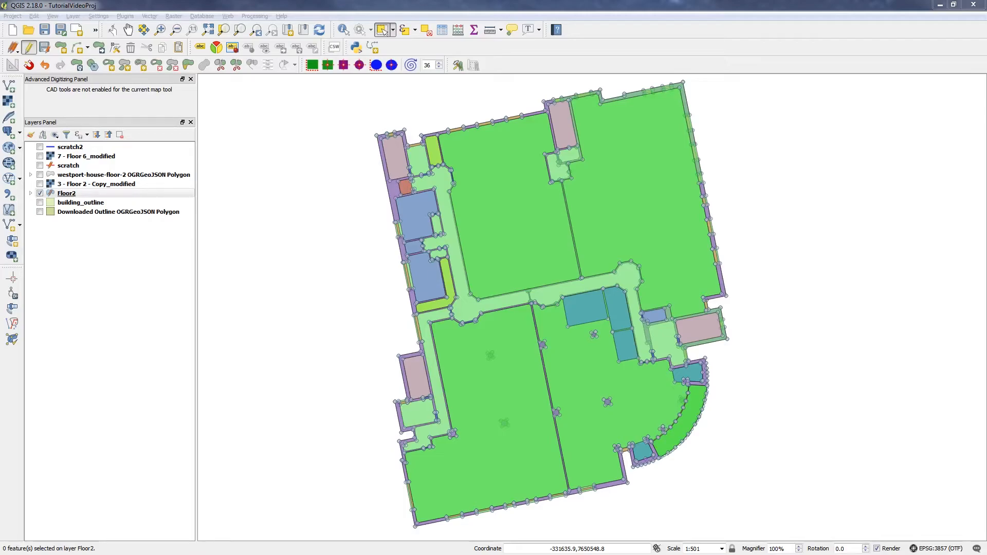
right_click(79, 194)
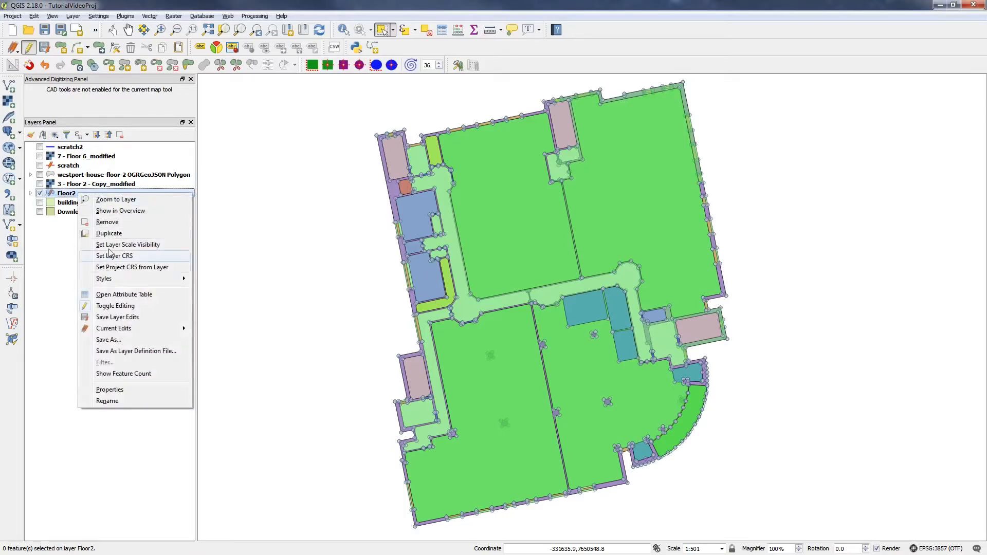
left_click(108, 295)
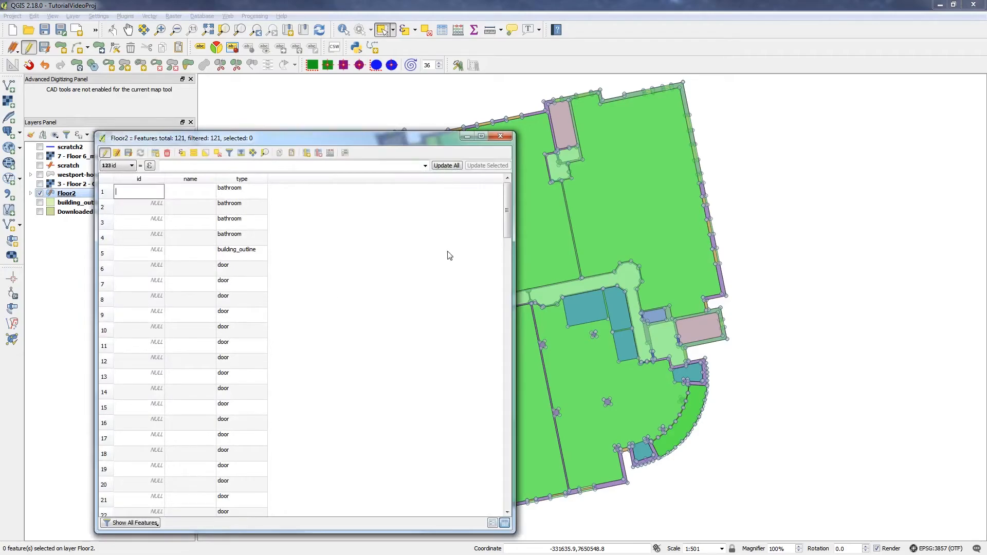
left_click(191, 179)
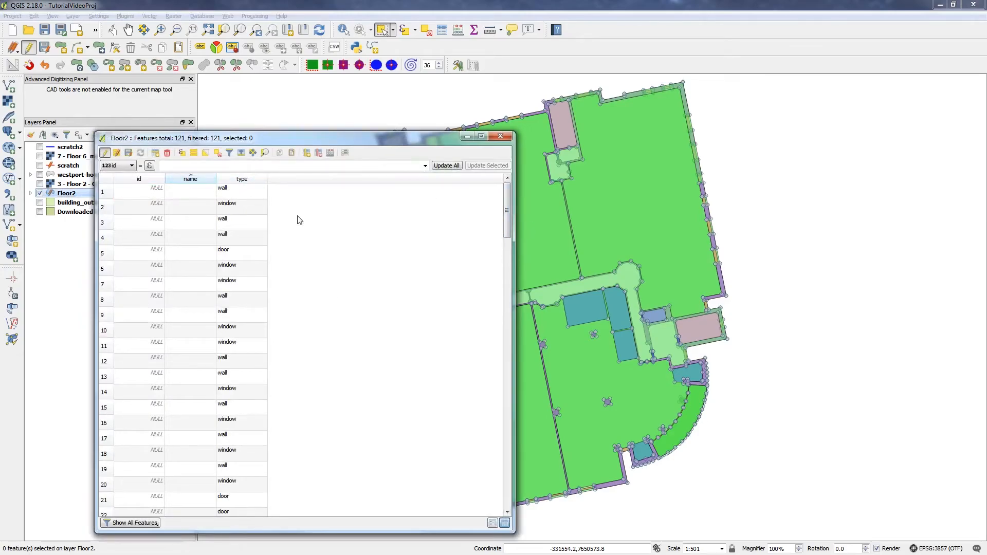
left_click(252, 180)
Try a room code as the Meeting Room feature's name and restore the name Meeting Room
left_click_drag(508, 210, 507, 289)
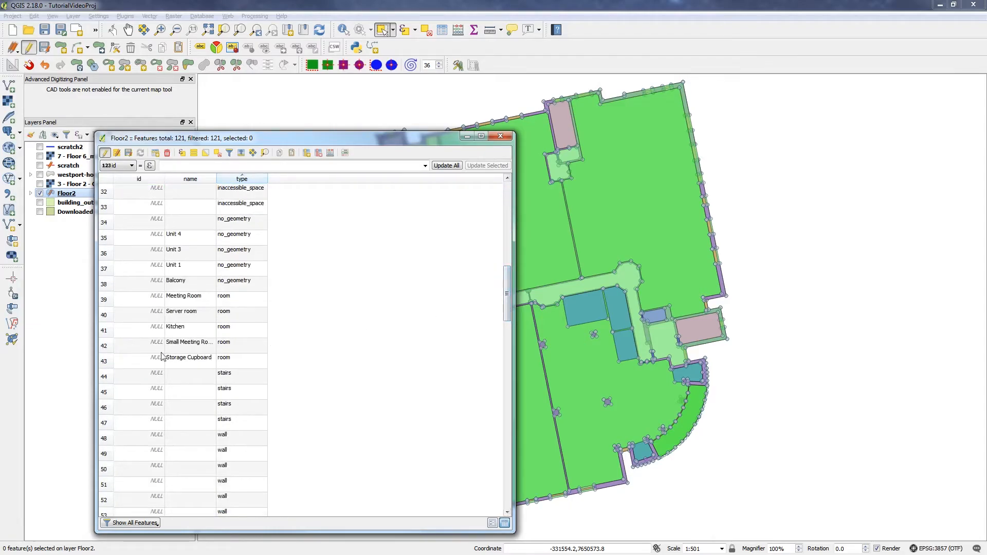
double_click(183, 304)
type("wp")
key("Return")
double_click(185, 303)
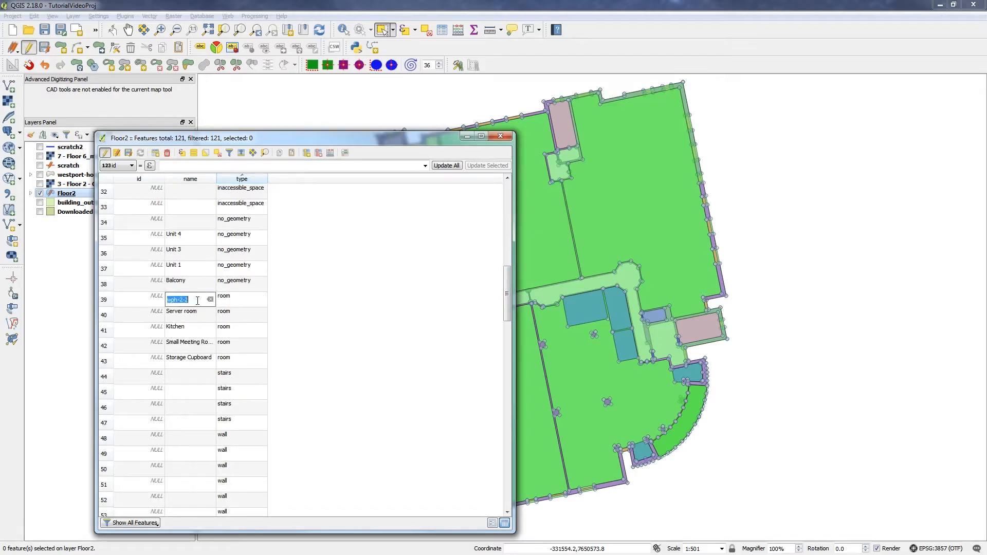
type("Meeting Room")
key("Return")
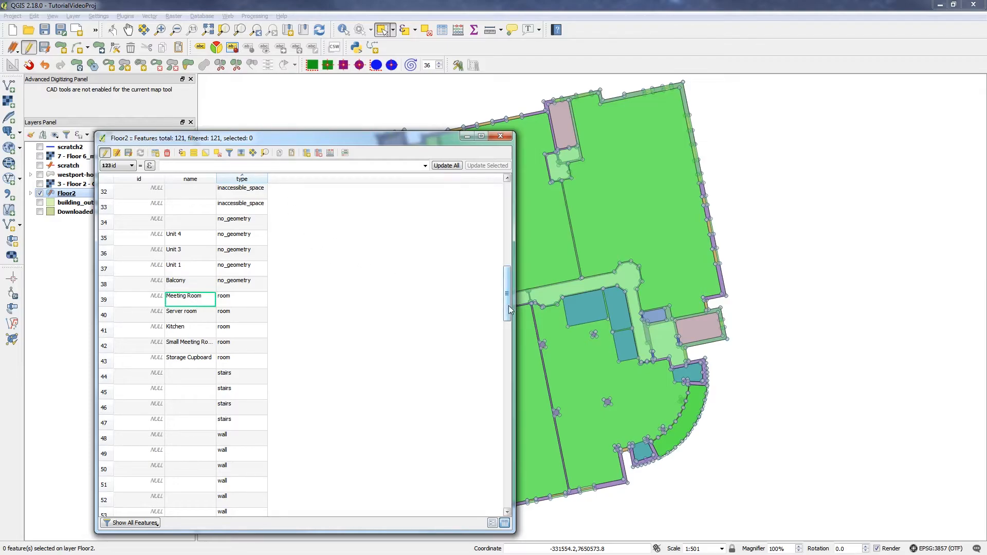
Set the name of all four bathroom features to bathroom
left_click_drag(508, 307, 501, 220)
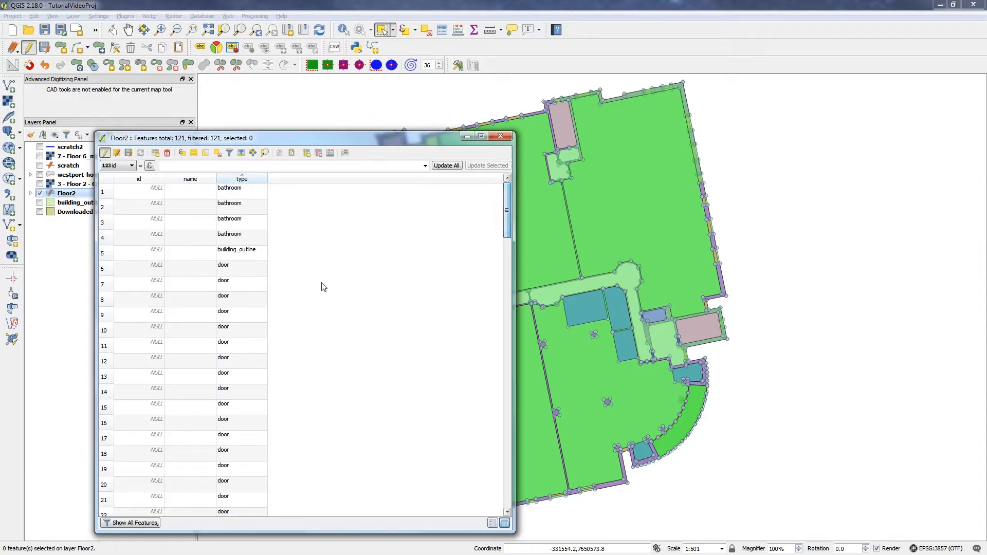
double_click(189, 193)
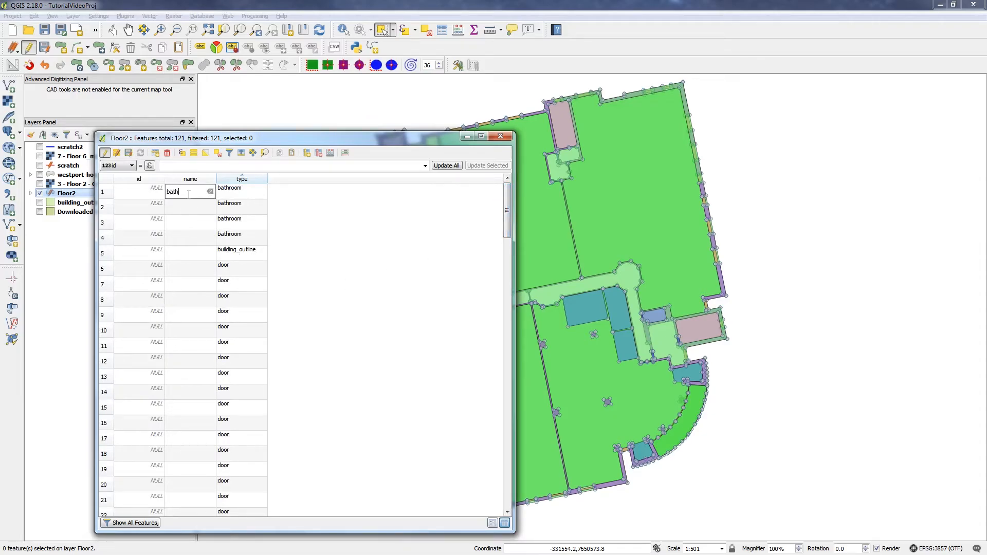
key("ctrl+a")
key("ctrl+c")
key("ctrl+v")
key("Down")
key("ctrl+v")
key("Down")
key("ctrl+v")
key("Down")
key("ctrl+v")
key("Return")
Set the name of the first two stairs features to stairs
scroll(319, 298, "down", 13)
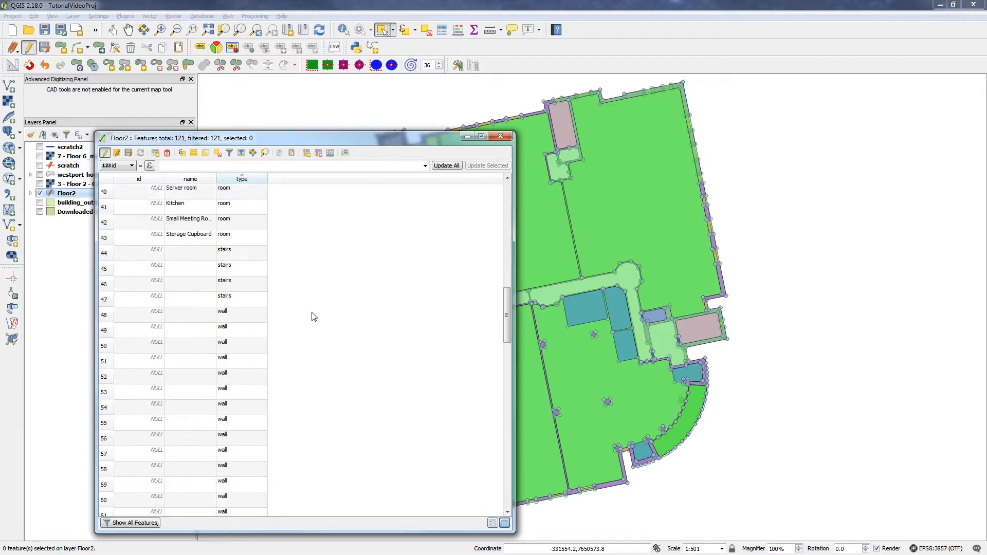
double_click(187, 253)
type("stairs")
key("ctrl+a")
key("ctrl+c")
key("Down")
key("ctrl+v")
Set the name of the last two stairs features to escalator
key("Down")
key("BackSpace")
key("ctrl+a")
key("ctrl+c")
key("Down")
key("ctrl+v")
left_click(349, 286)
Set the elevator feature's name to elevator and stop editing the Floor2 table, saving the changes
scroll(334, 288, "up", 4)
double_click(206, 242)
type("elevator")
key("Return")
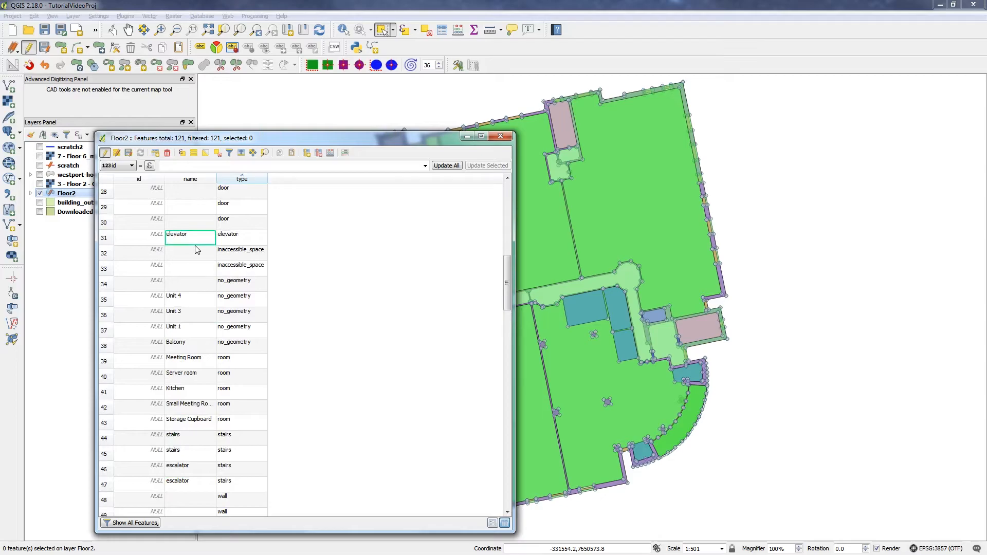
left_click(104, 153)
left_click(469, 291)
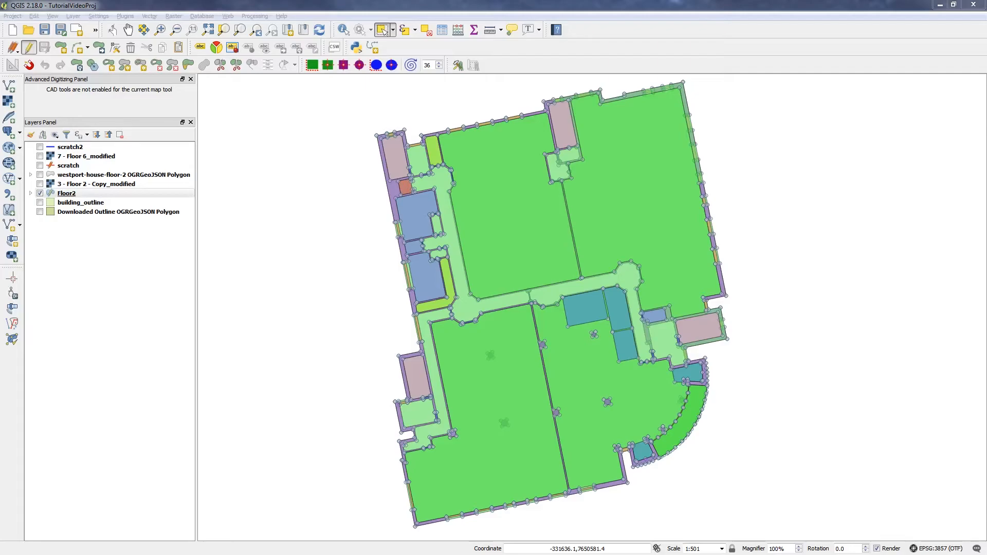
Open the Floor2 layer's attribute table and set the field calculator to update the existing id field
right_click(78, 195)
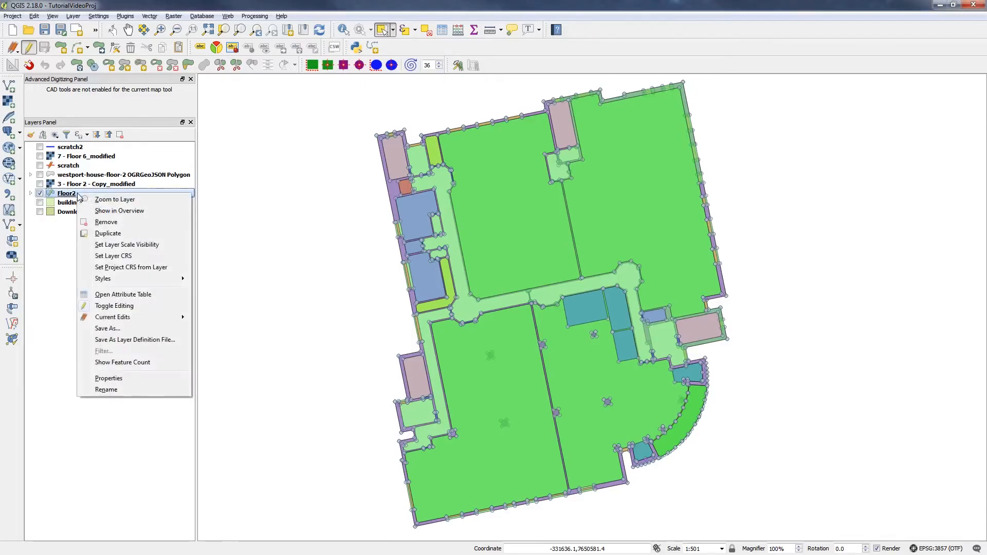
left_click(129, 295)
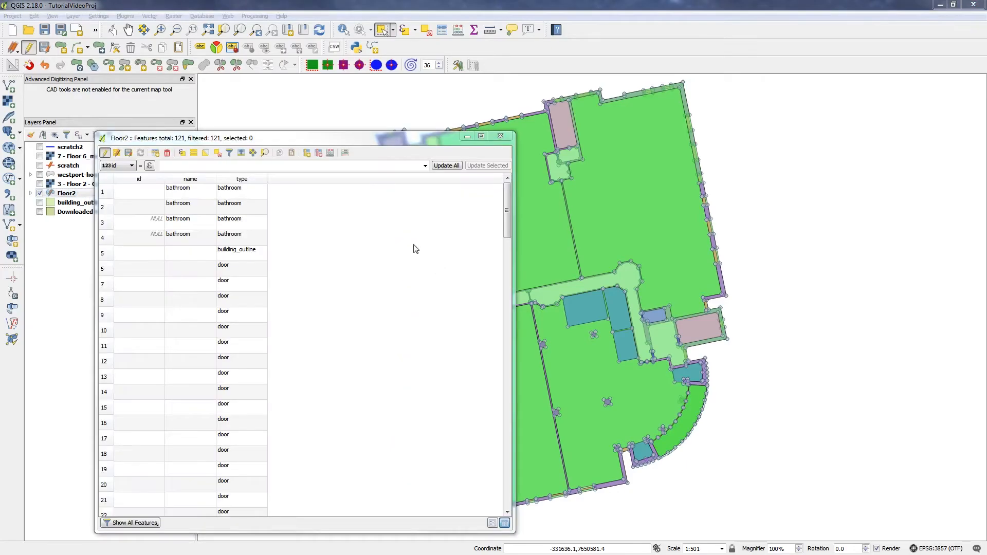
left_click(330, 137)
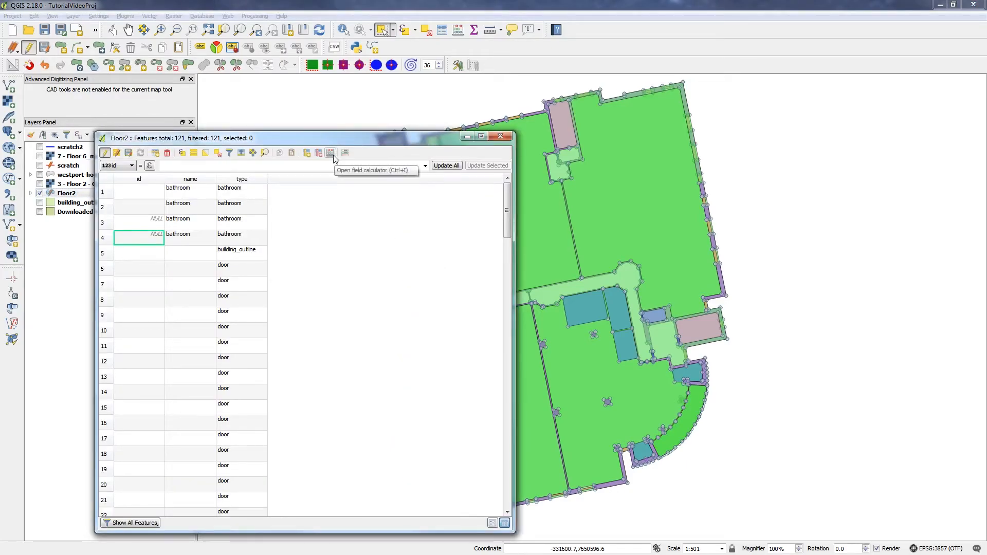
left_click(333, 155)
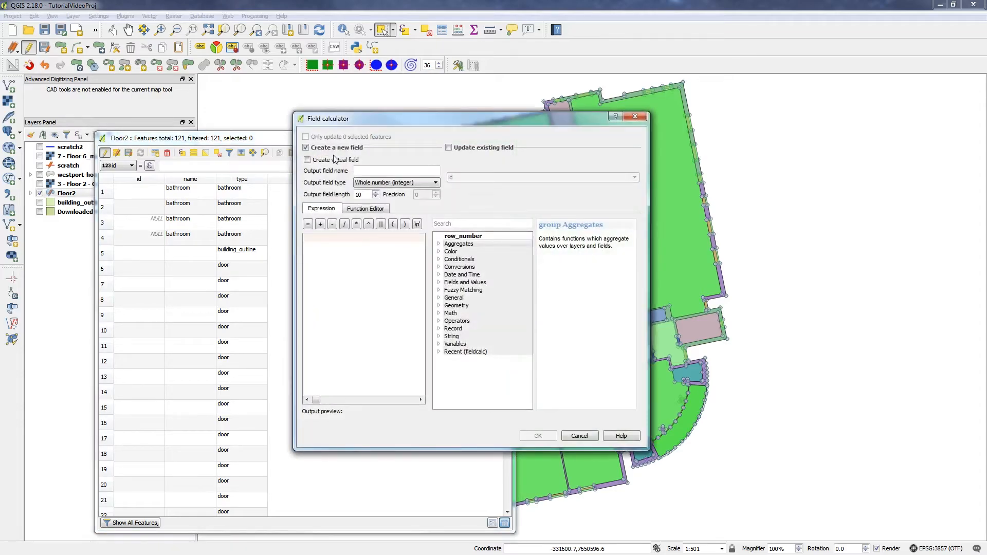
left_click(449, 148)
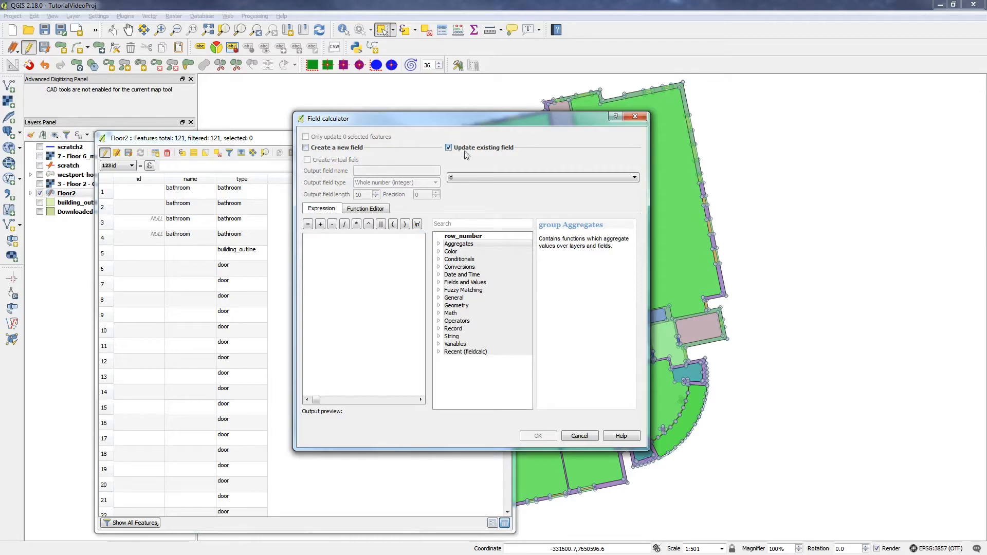
left_click(474, 178)
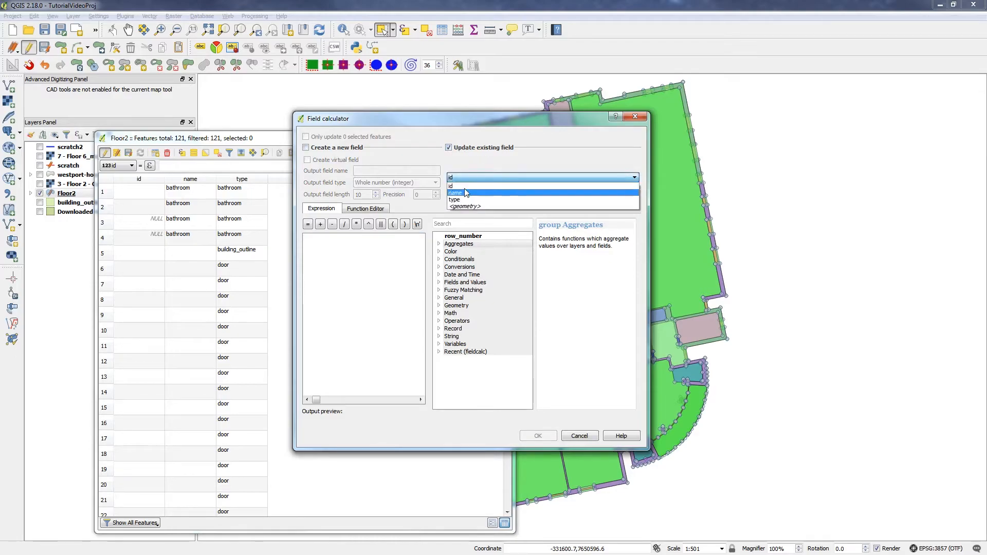
left_click(459, 186)
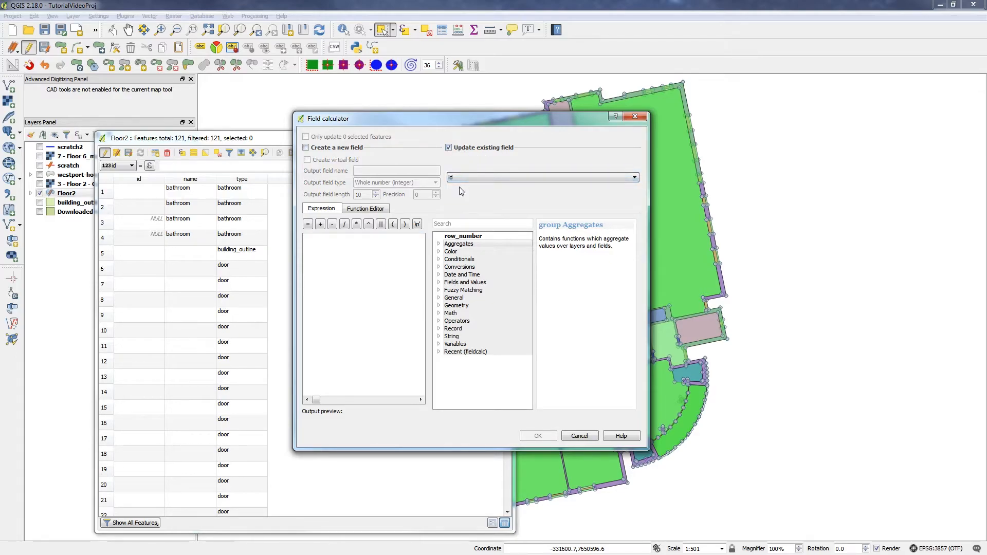
left_click(347, 254)
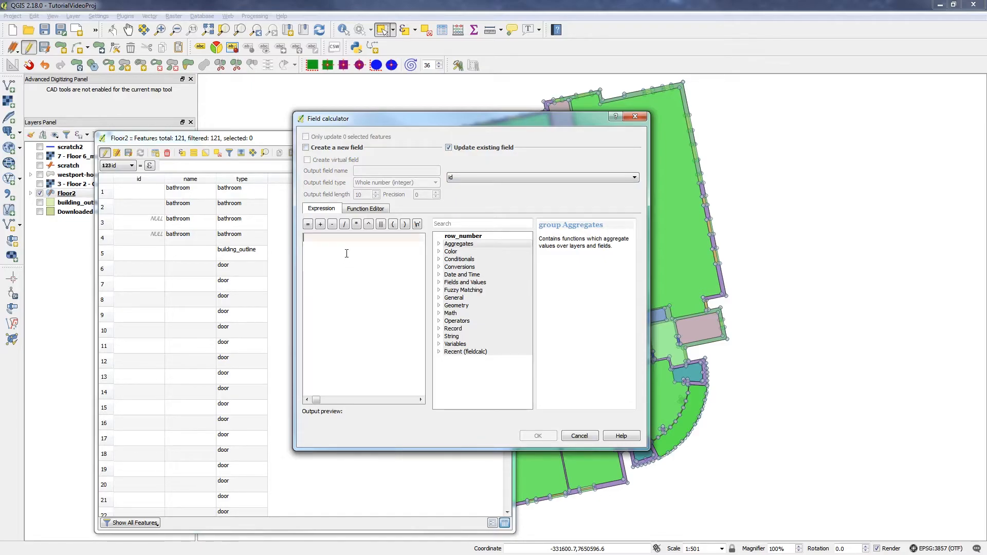
key("ctrl+v")
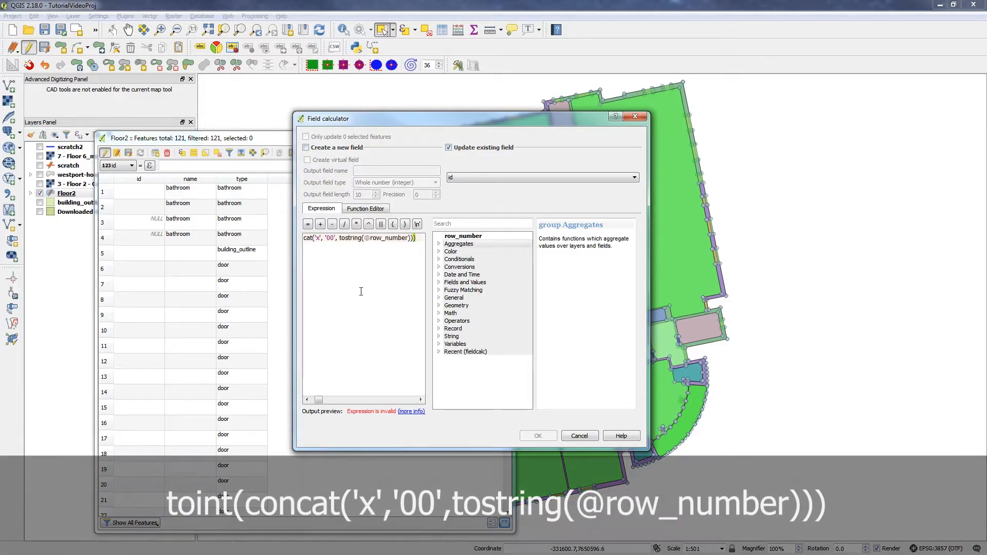
key("ctrl+Left")
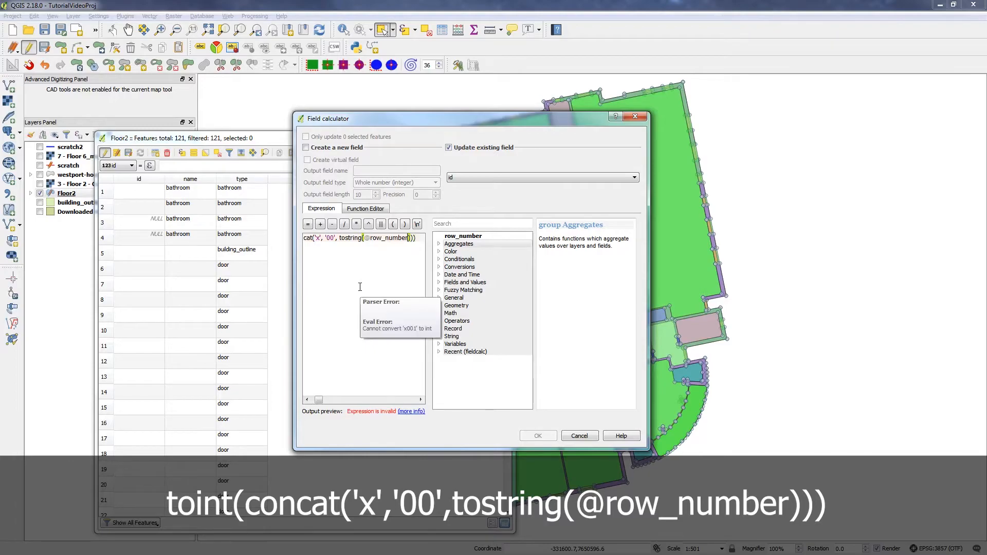
key("Home")
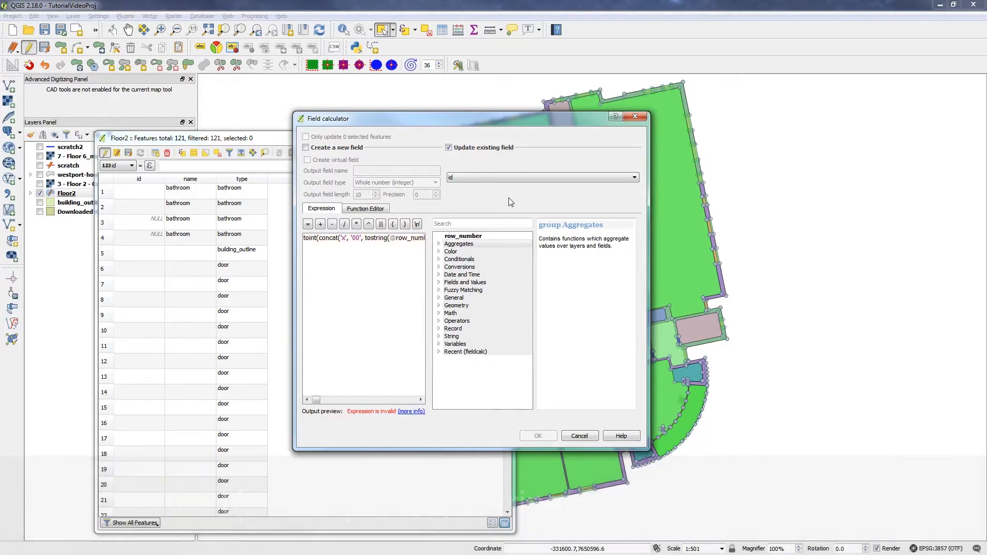
left_click_drag(294, 199, 233, 197)
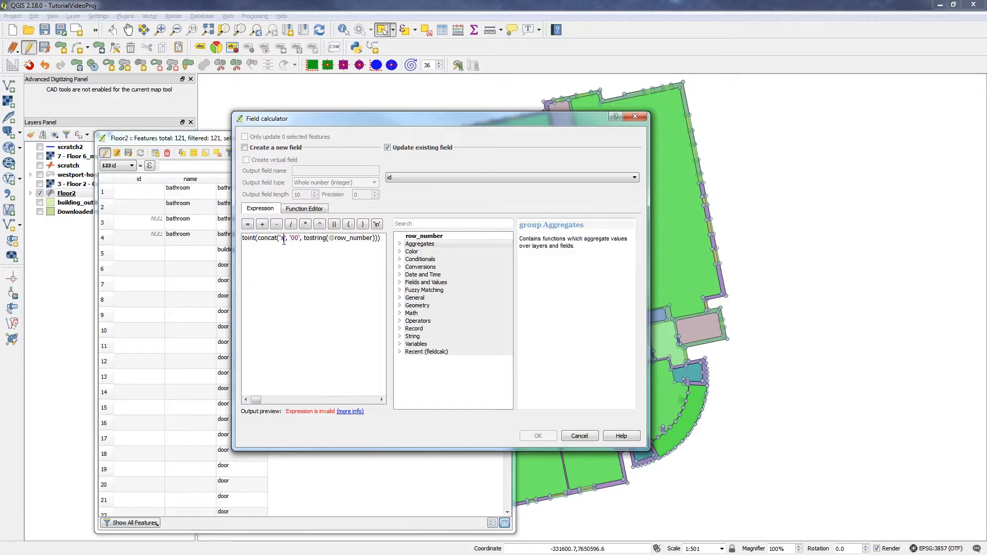
type("2")
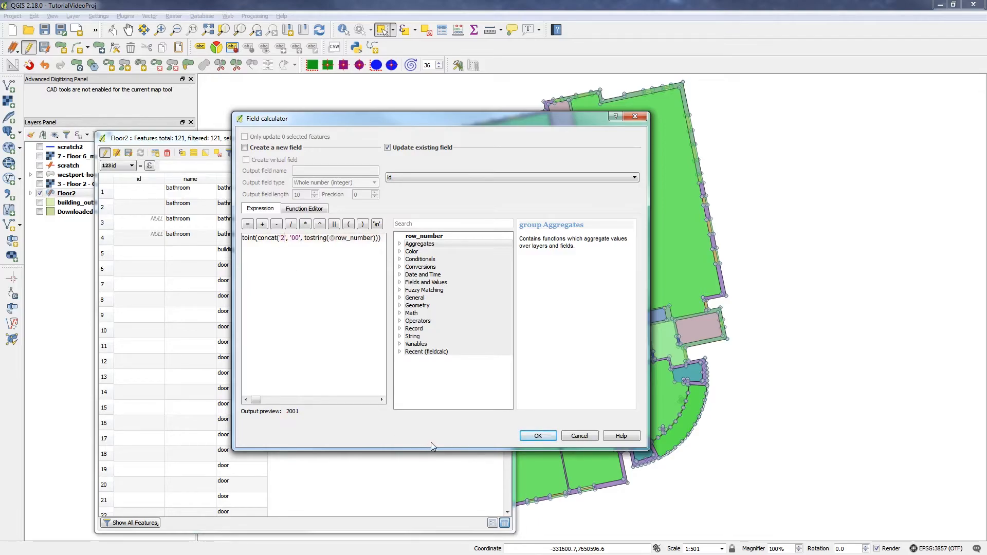
left_click(538, 435)
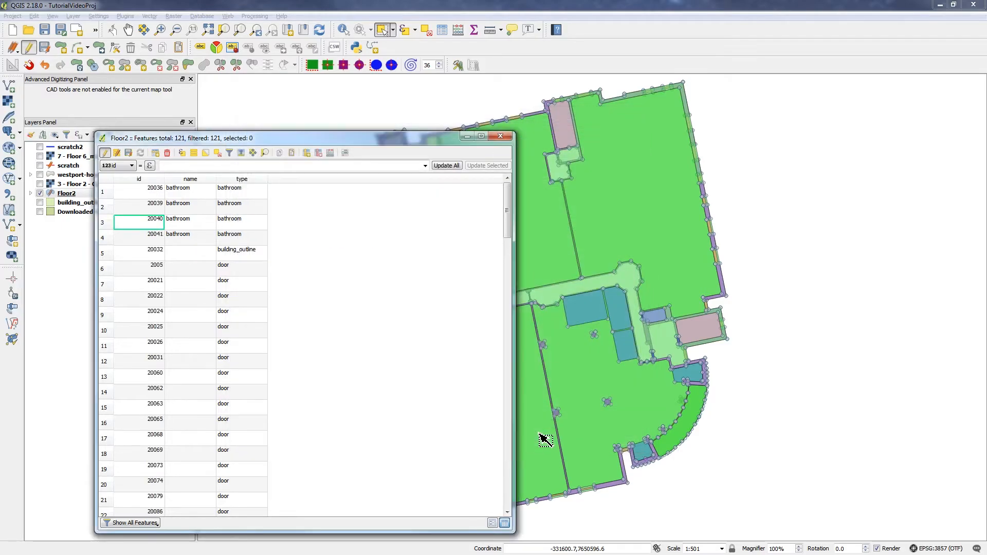
left_click_drag(507, 214, 493, 500)
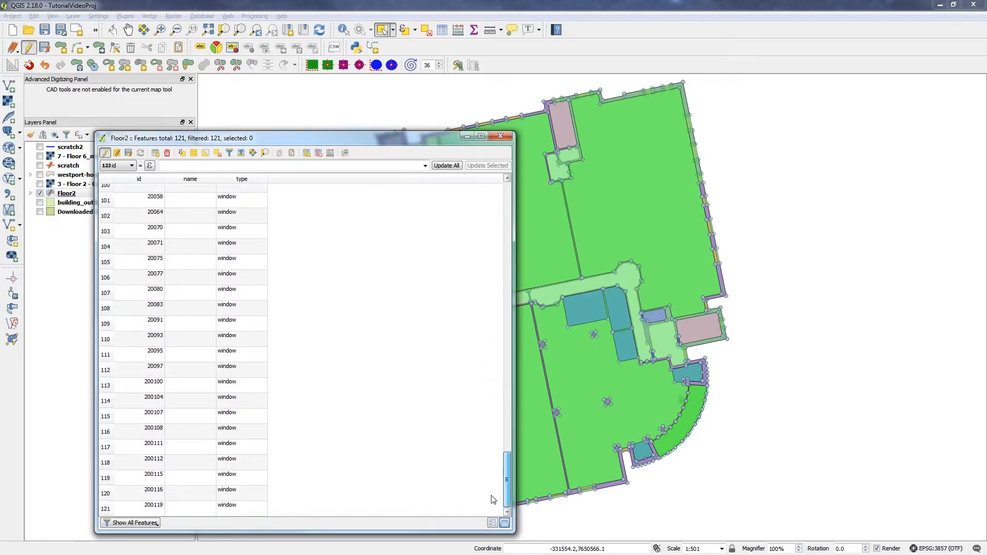
left_click(500, 137)
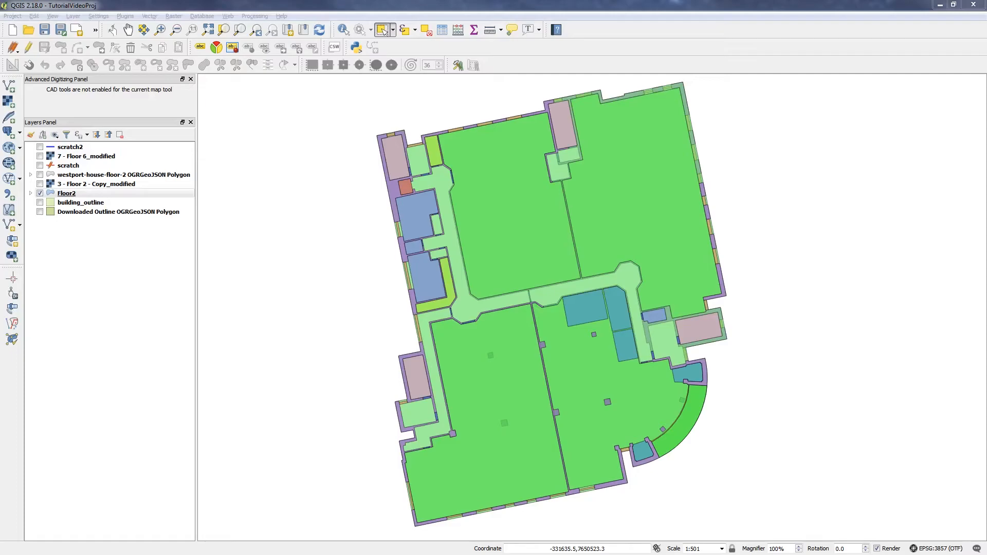
Start exporting the Floor2 layer in GeoJSON format with the CRS EPSG:4326 - WGS 84
left_click(142, 195)
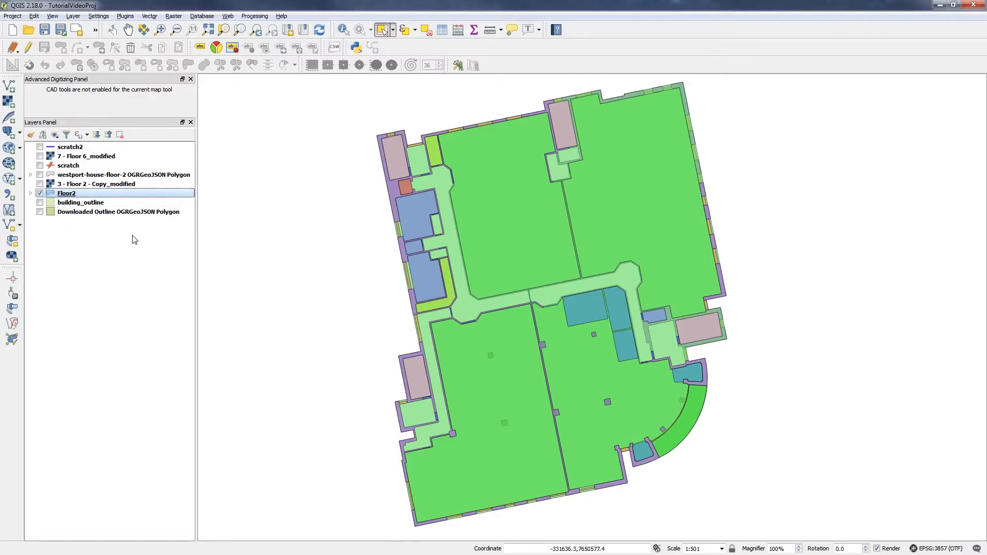
right_click(104, 191)
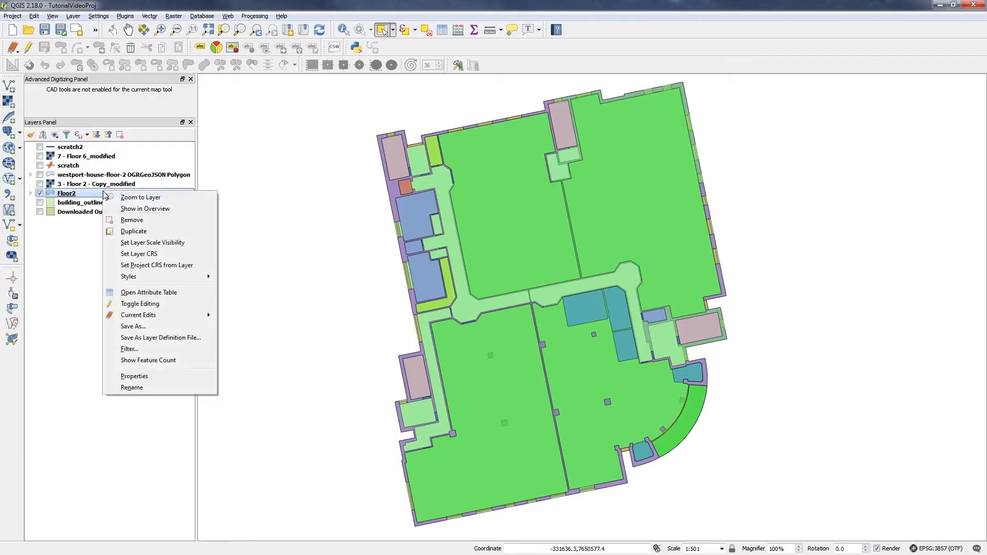
left_click(138, 327)
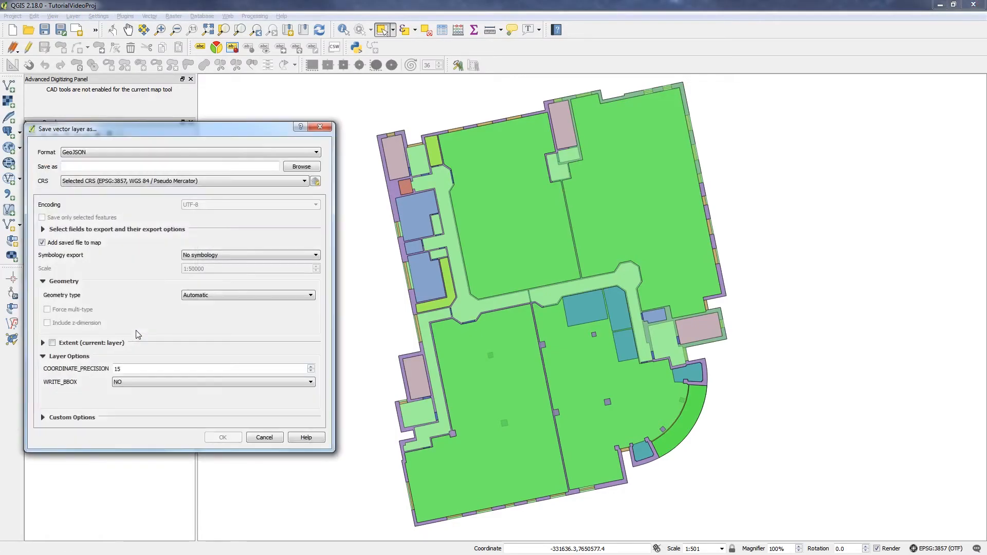
left_click(112, 152)
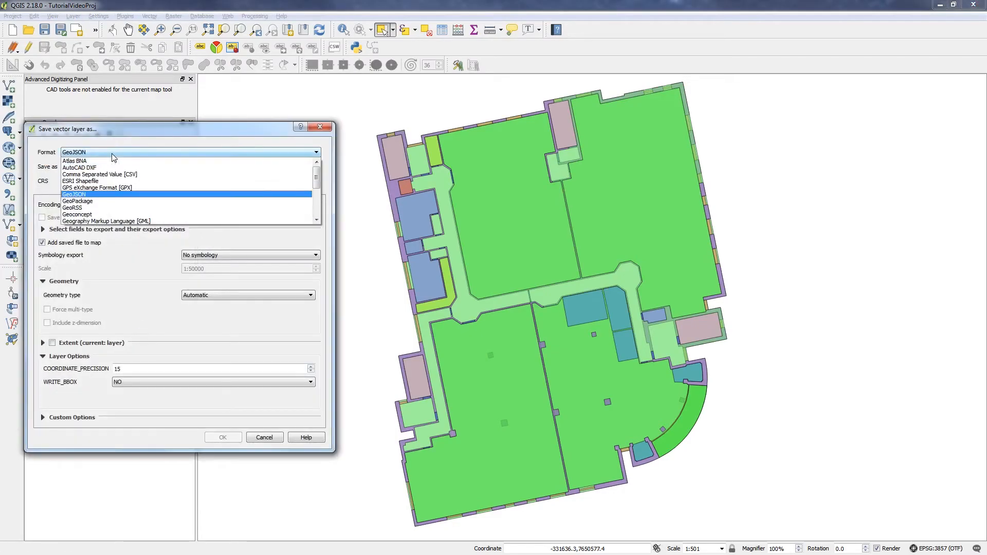
left_click(105, 198)
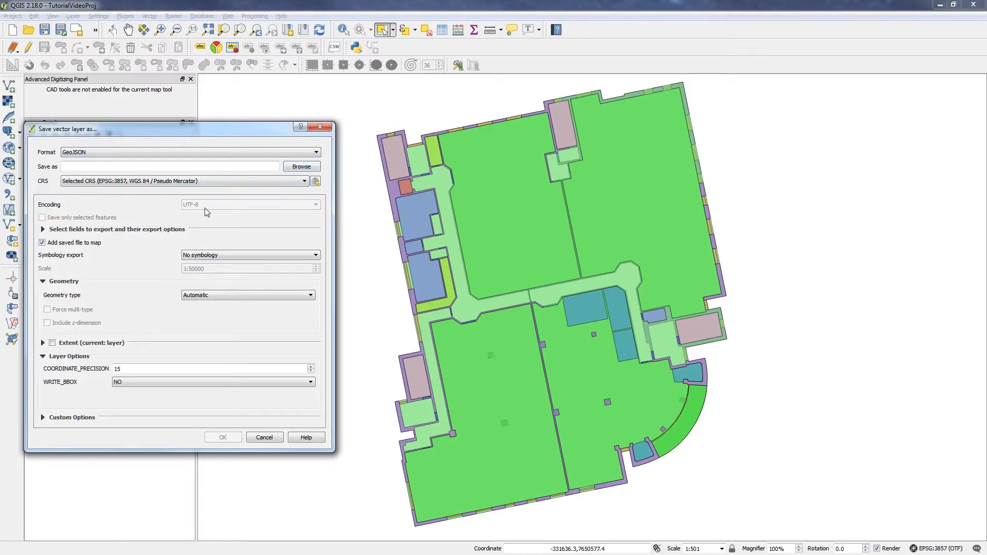
left_click(279, 181)
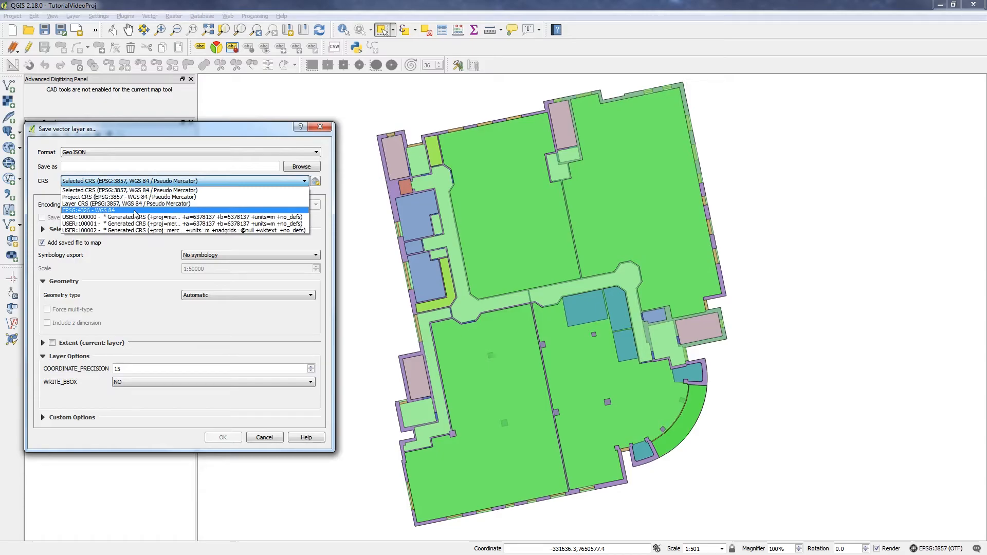
left_click(135, 210)
Name the export Floor2Submission in the Floor 2 folder and save it without adding the file to the map
left_click(301, 167)
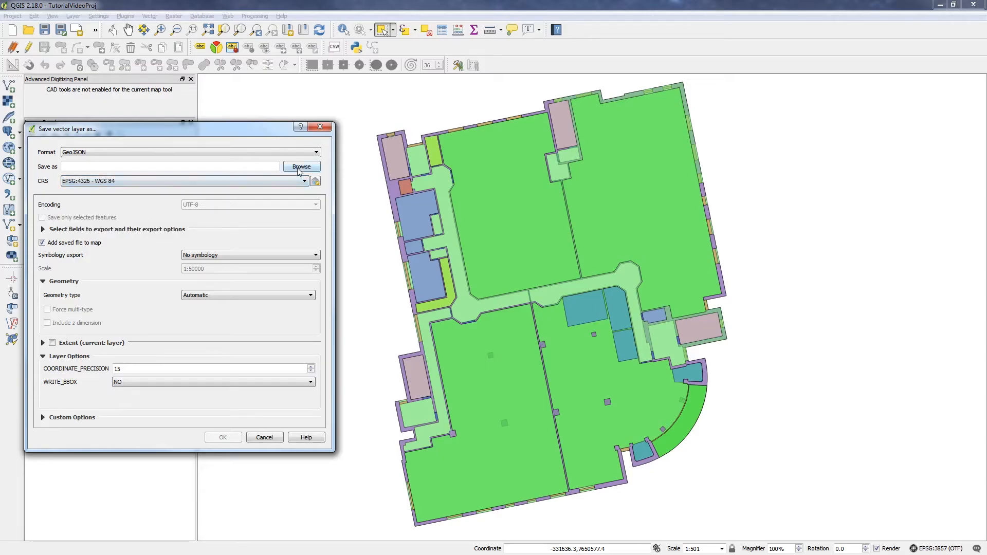
type("Floor")
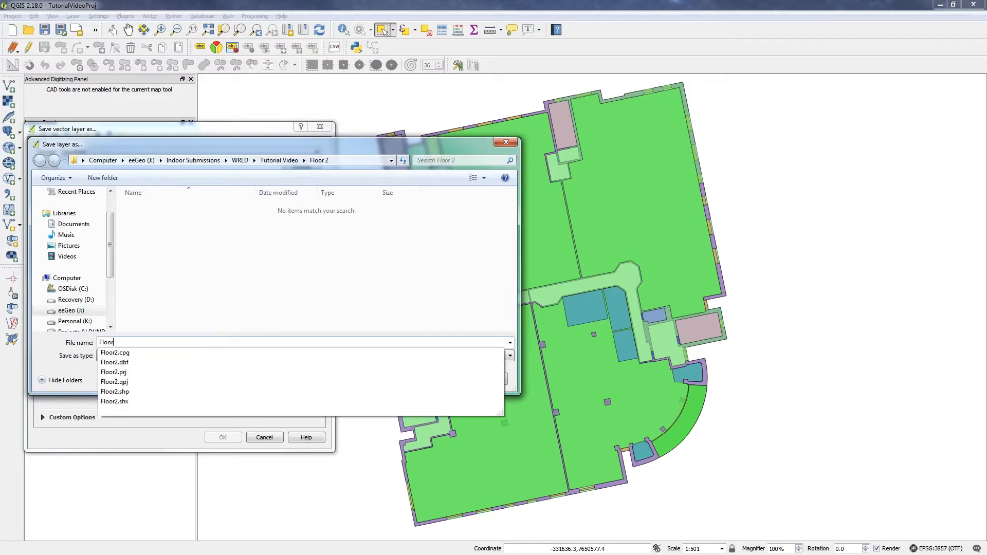
type("2Submission")
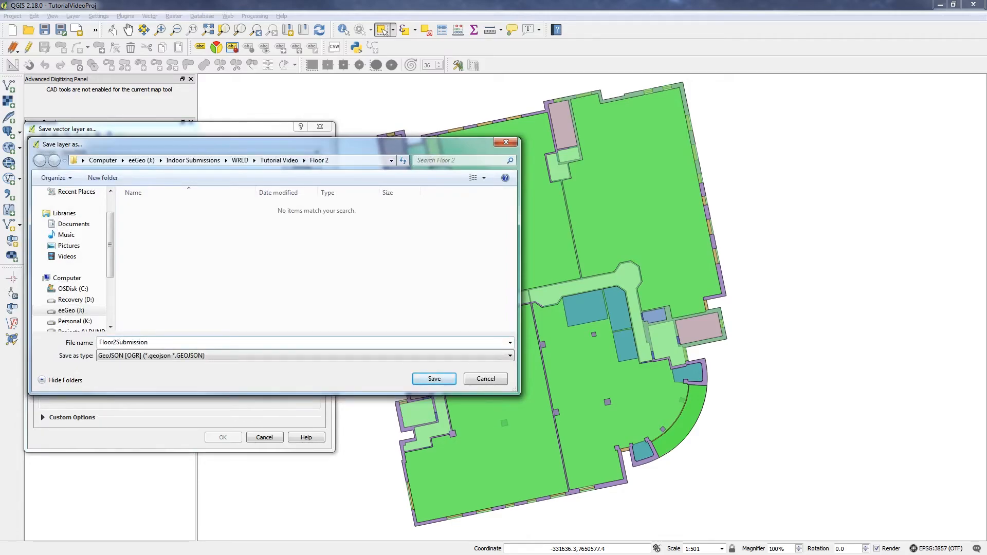
key("Return")
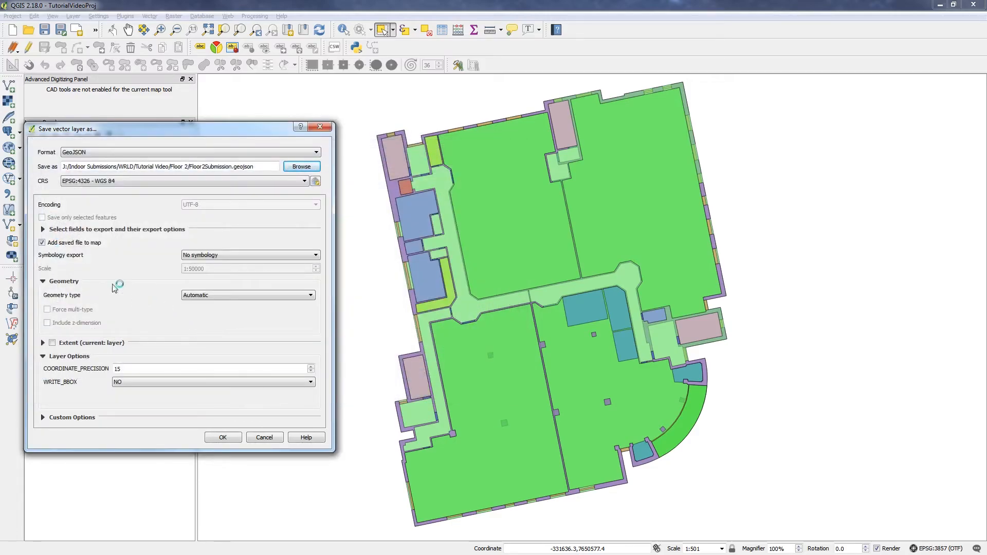
left_click(41, 243)
left_click(221, 437)
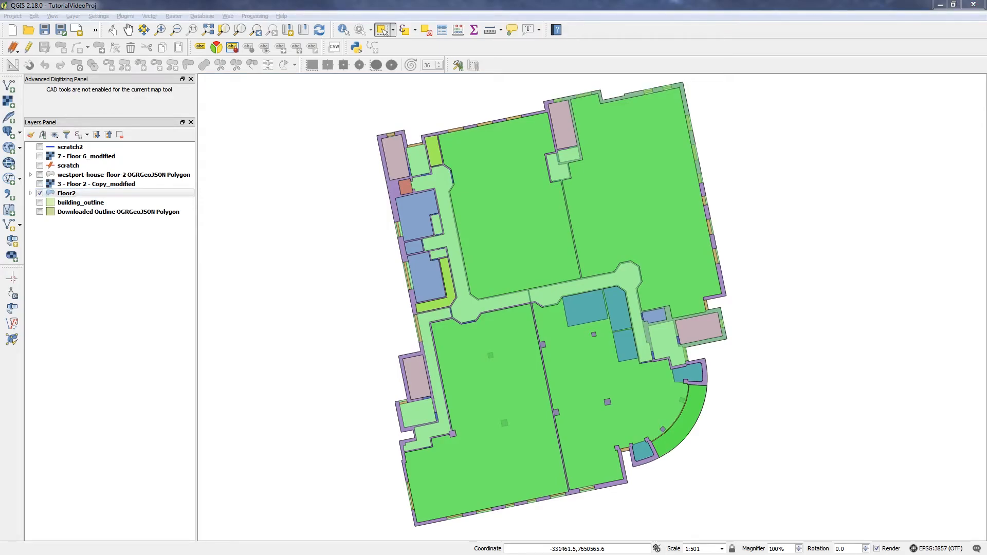
Switch to the Submission folder in Windows Explorer and open main.json in Notepad++
left_click(209, 3)
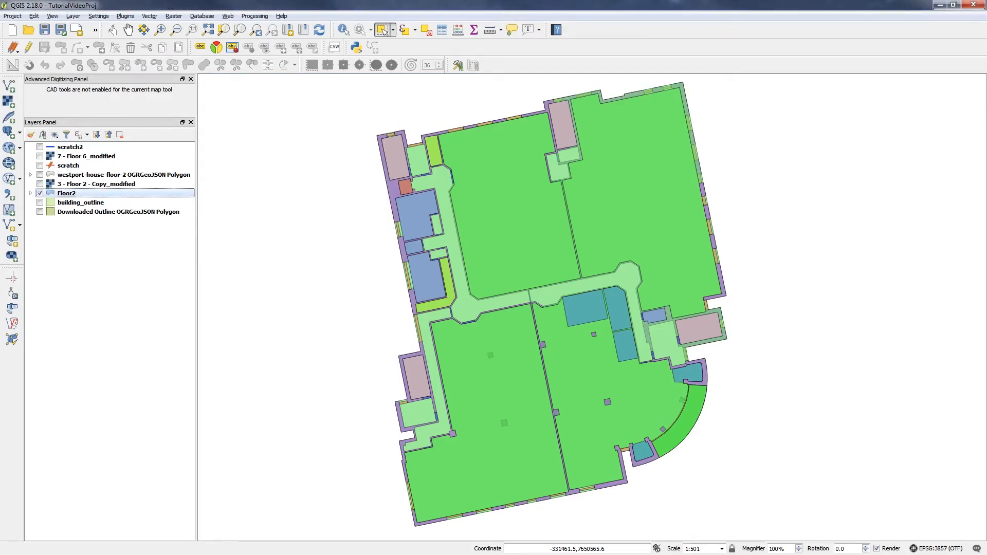
left_click_drag(0, 175, 167, 180)
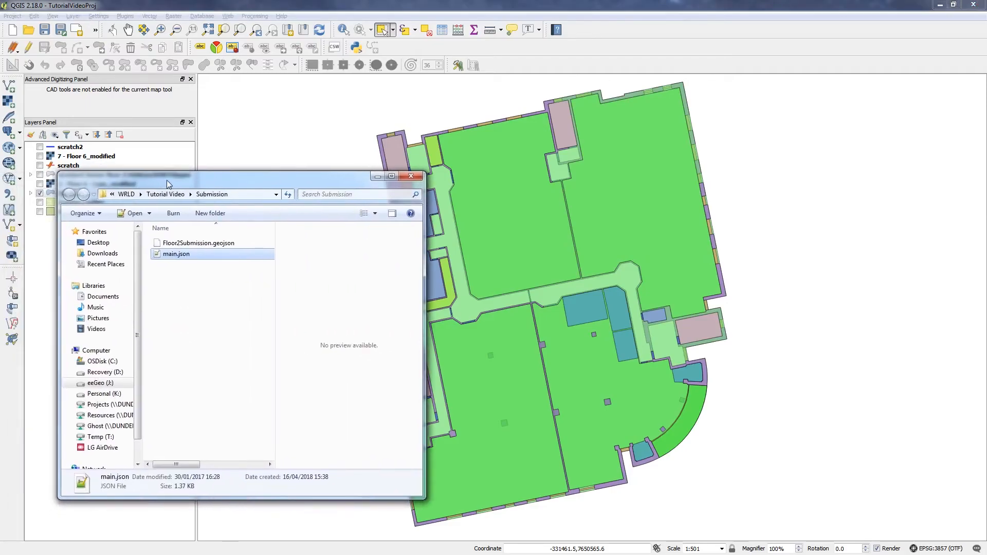
left_click(177, 258)
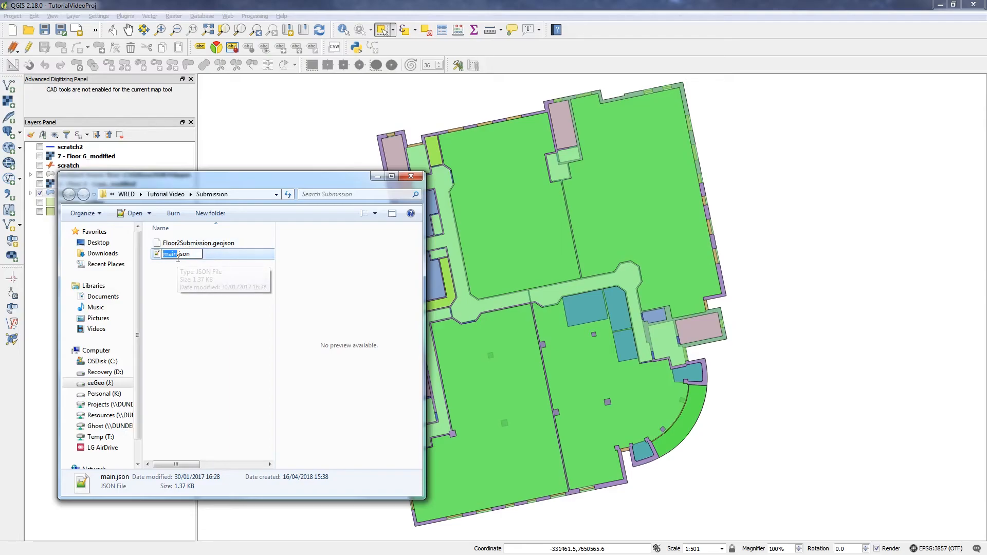
left_click(190, 296)
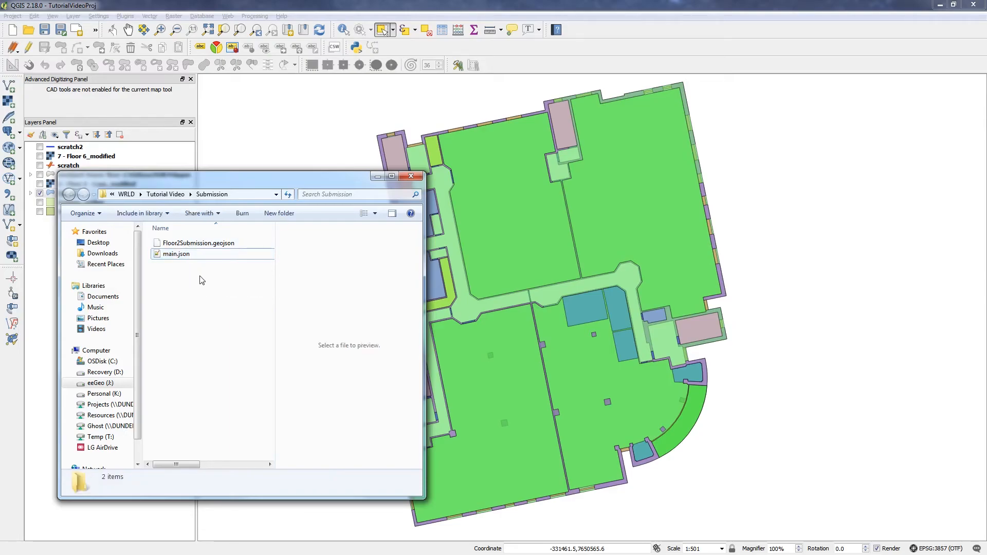
left_click(180, 255)
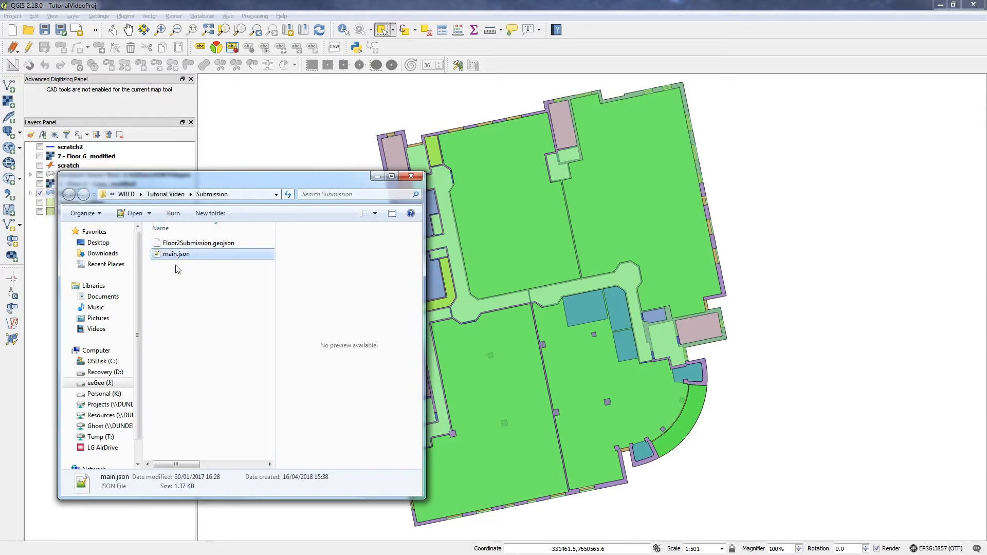
left_click(178, 268)
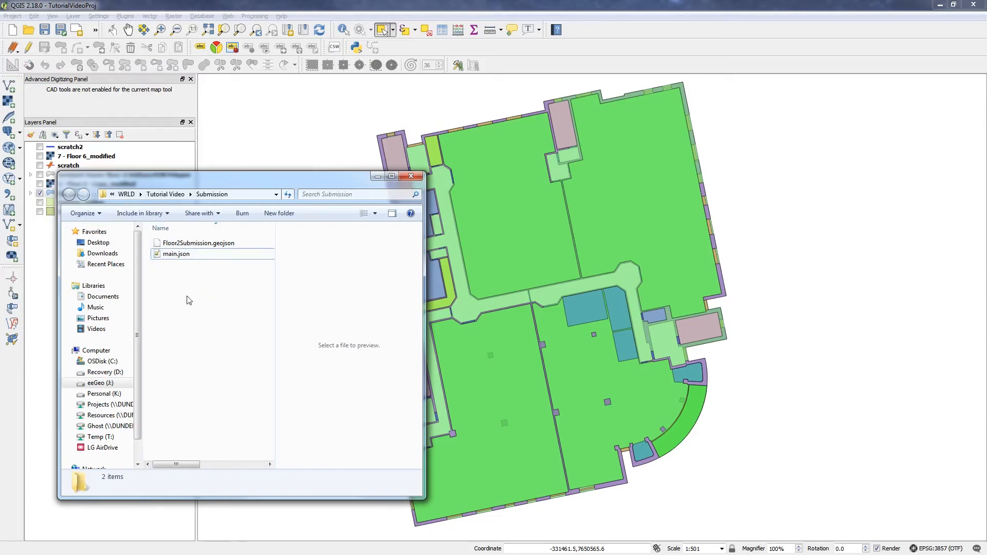
left_click(184, 255)
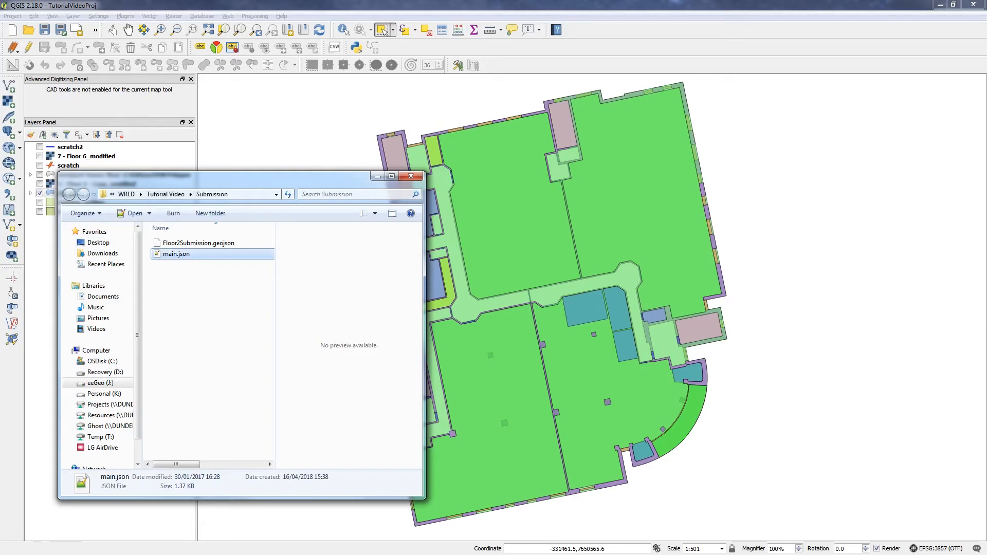
double_click(184, 254)
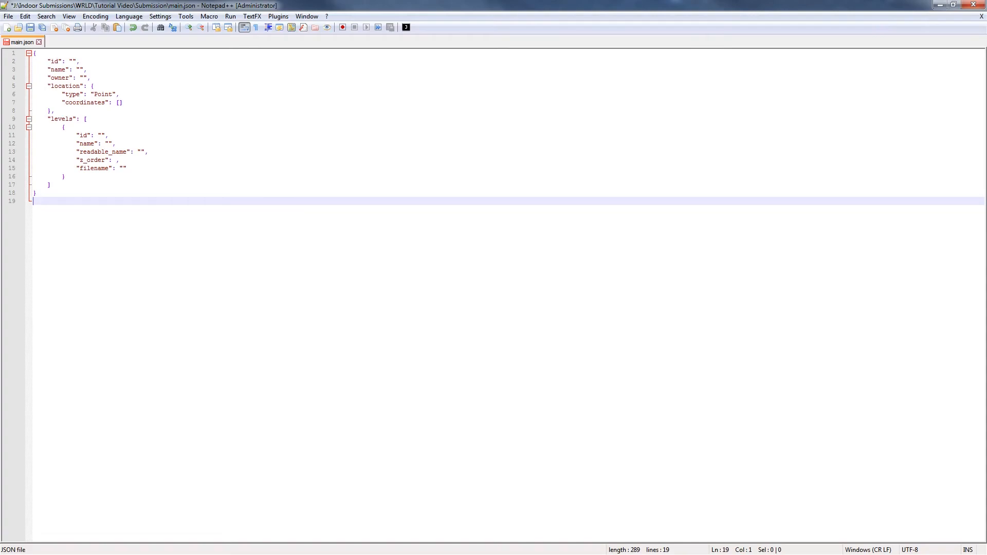
Fill in the building's id as dundee_westport_house, its name as Westport House and its owner as WRLD in main.json
left_click(72, 62)
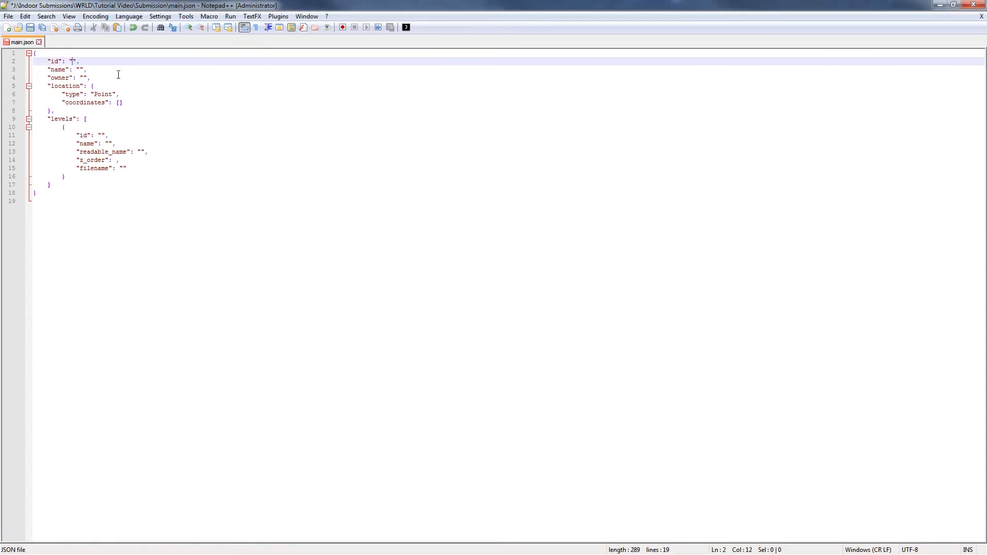
type("dundee ")
type("westport_house")
key("Down")
key("Left")
key("Left")
type("West ")
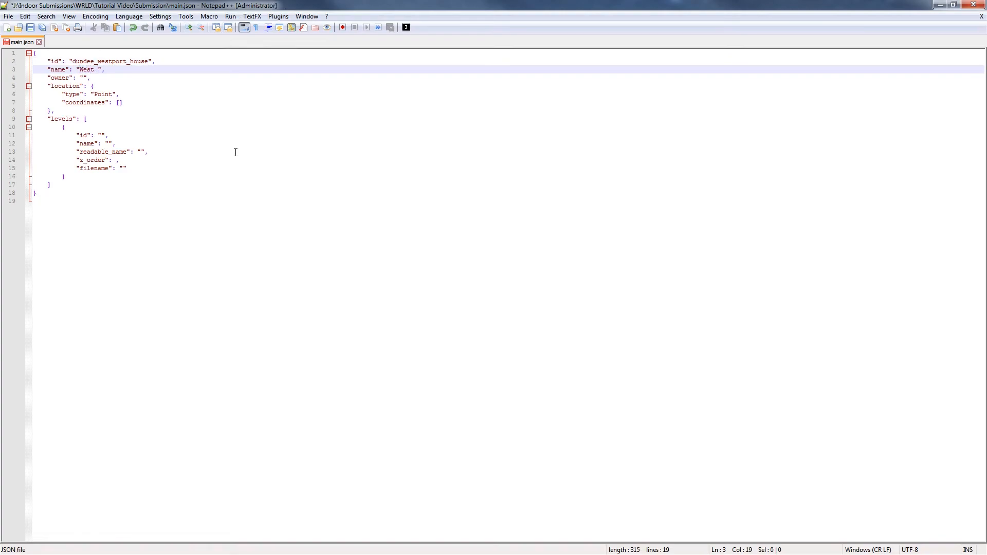
type("ort House")
left_click(85, 78)
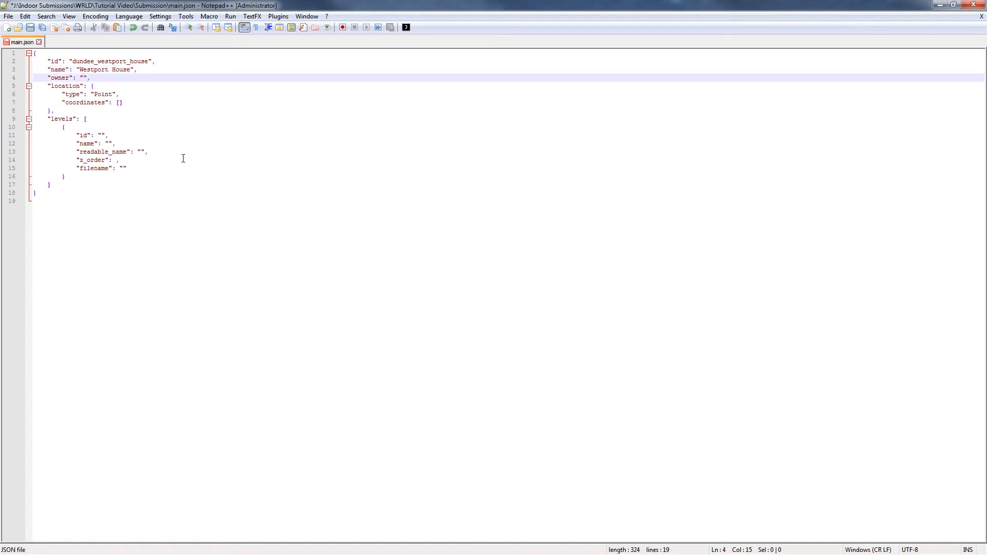
type("WRLD")
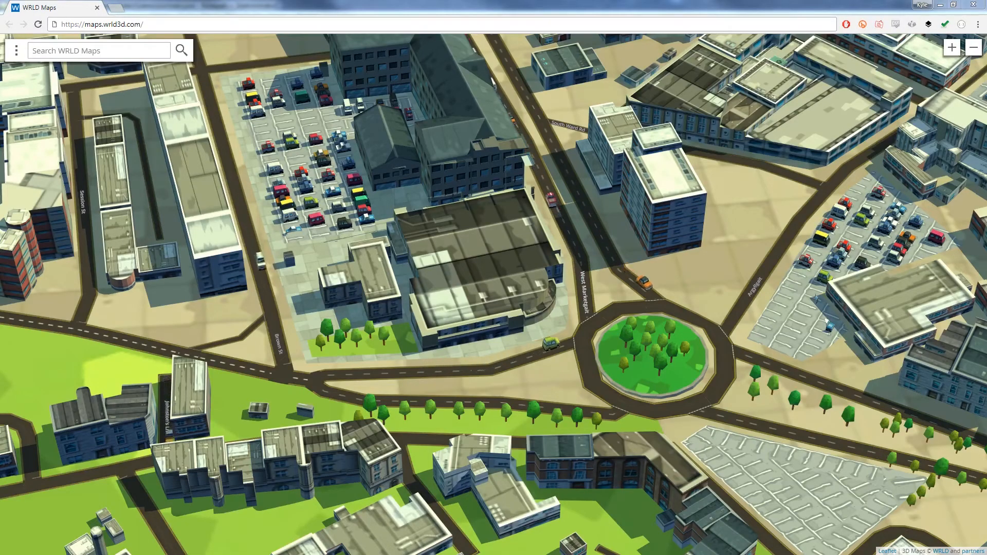
Switch to WRLD Maps in the browser and copy the coordinates at the curved corner of the large building beside the roundabout
left_click(188, 26)
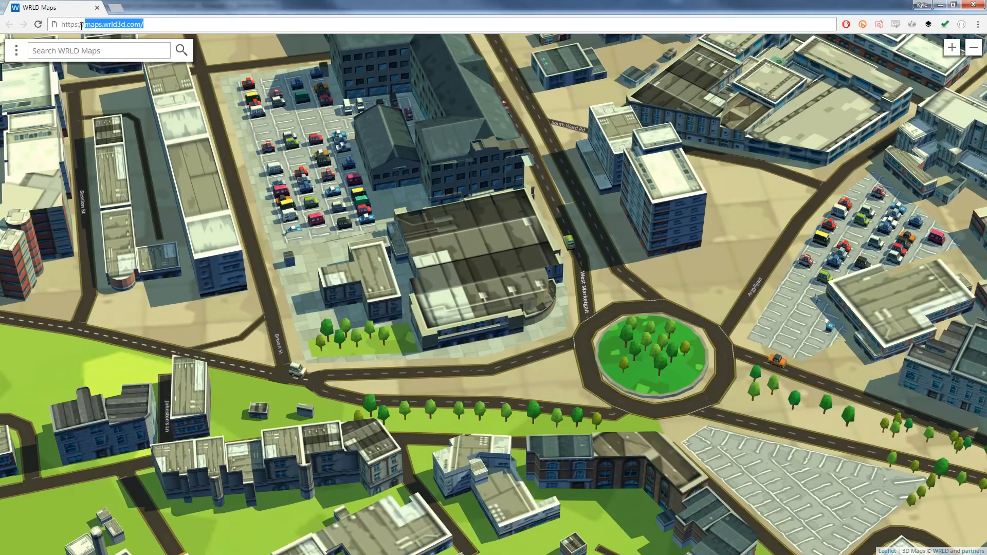
right_click(548, 314)
left_click(549, 288)
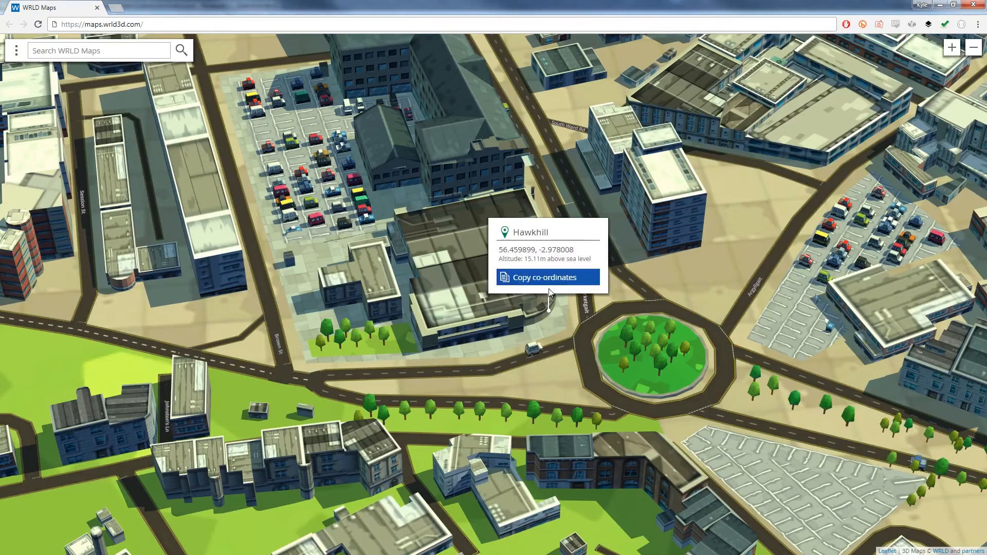
left_click(545, 282)
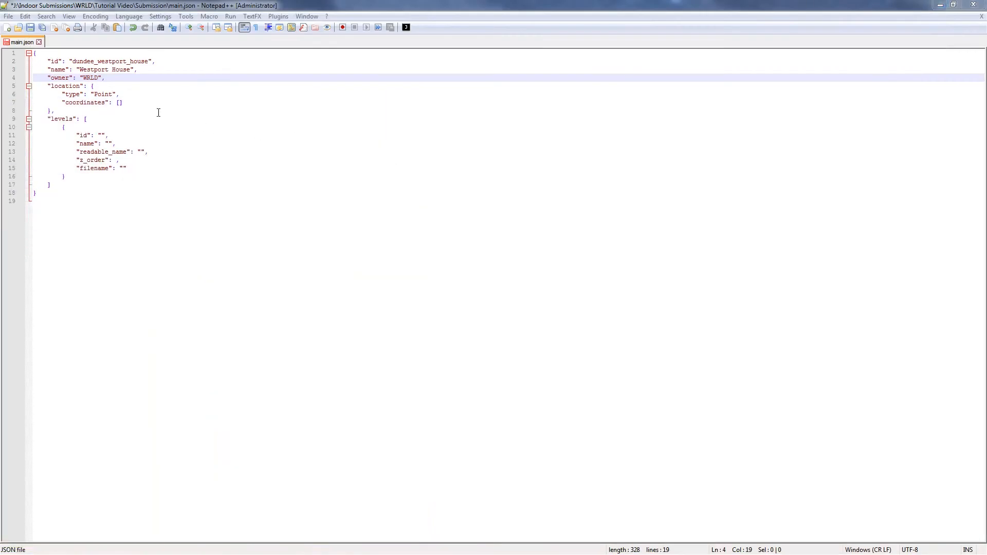
Return to main.json in Notepad++ and enter the copied location coordinates with longitude first, as -2.978008, 56.459899
left_click(122, 102)
type("56.459899, -2.975008")
key("shift+Left")
key("shift+Left")
key("shift+Left")
key("shift+Left")
key("shift+Left")
key("shift+Left")
key("shift+Left")
key("shift+Left")
key("shift+Left")
key("ctrl+x")
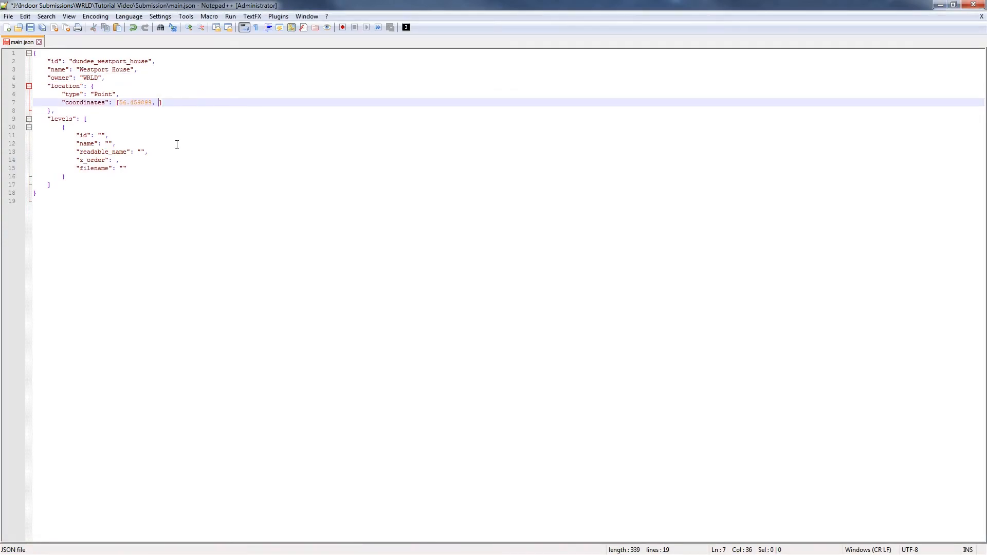
key("BackSpace")
key("BackSpace")
key("ctrl+v")
type(",")
Give the level the id wph-2, the name 2 and the readable_name Floor 2 - Offices
left_click(101, 135)
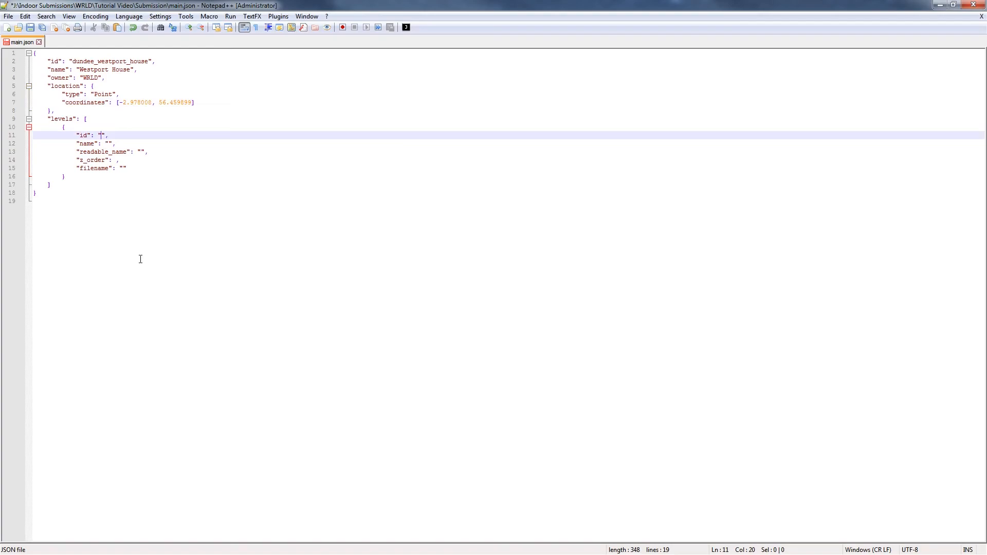
type("wph-2")
left_click(108, 143)
type("2")
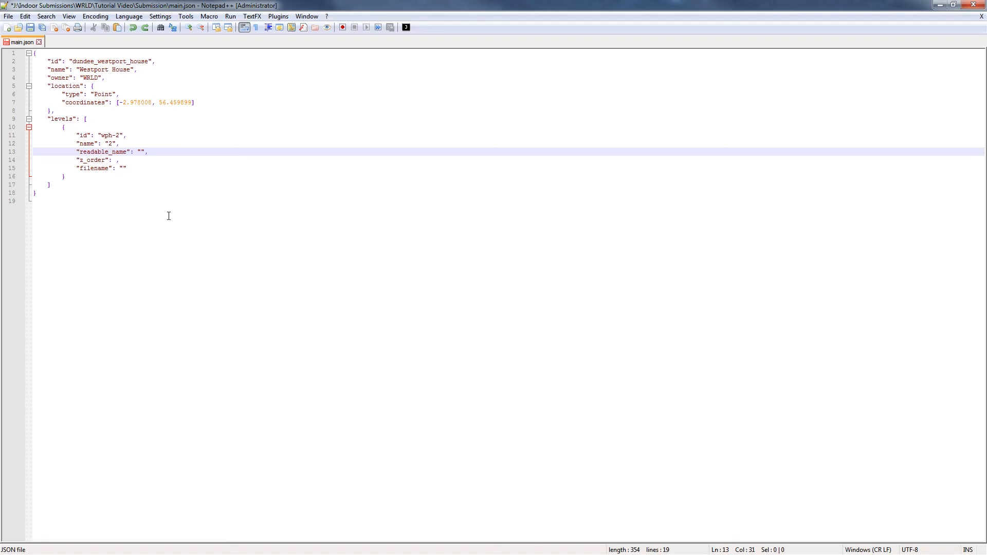
type("r 2 - f")
key("BackSpace")
type("Offices")
Set the level's z_order to 1 and its filename to Floor2Submission.geojson
left_click(116, 160)
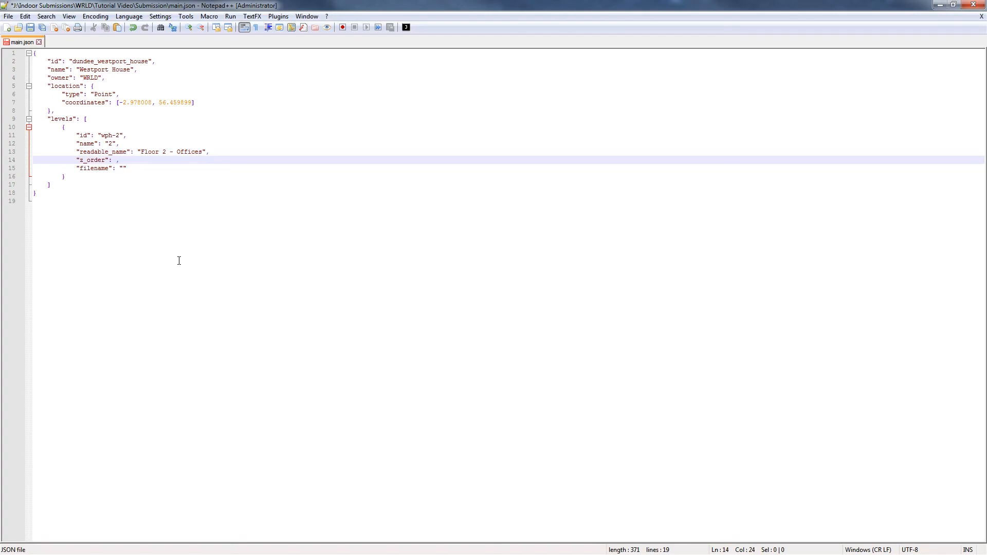
type("1")
left_click(125, 168)
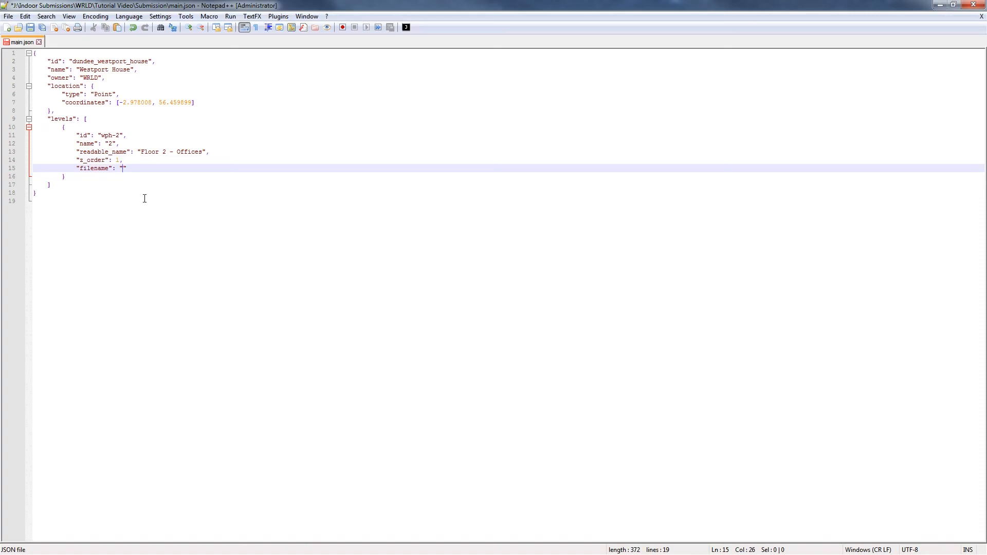
type("Floor2Submission.geojson")
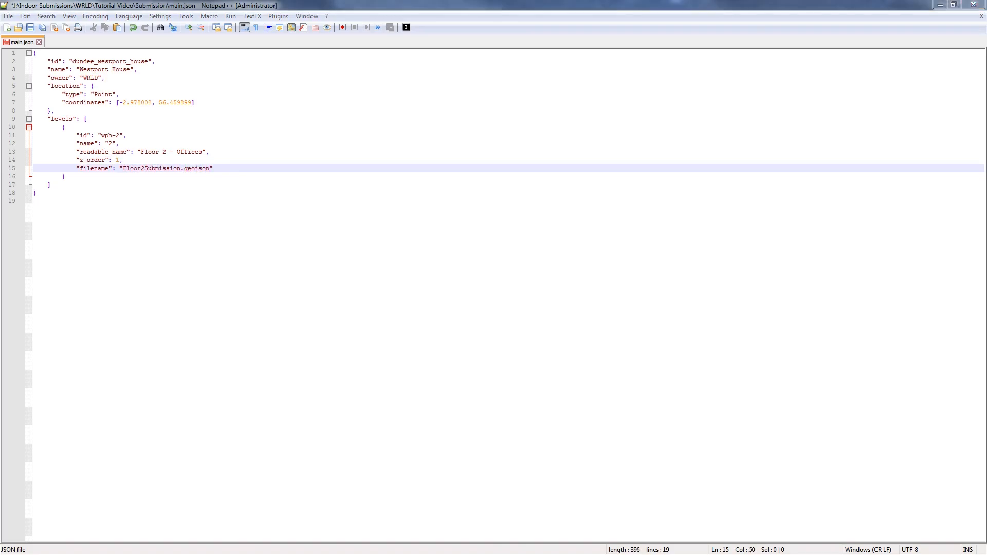
Switch to the Submission folder in Windows Explorer, compress Floor2Submission.geojson and main.json into Submission.zip with 7-Zip, and select the archive
left_click_drag(234, 175, 409, 117)
left_click(372, 177)
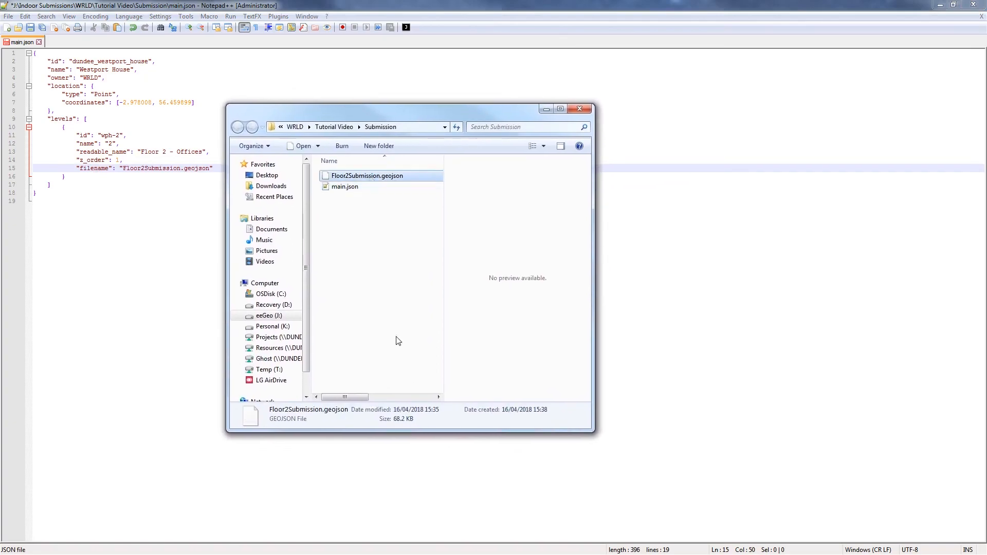
left_click_drag(367, 215, 349, 176)
right_click(348, 193)
mouse_move(394, 199)
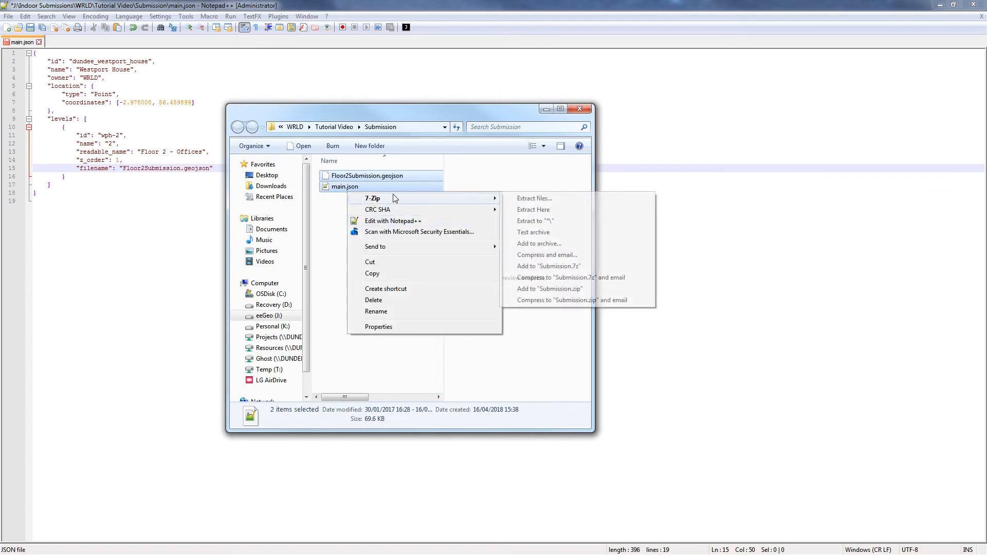
left_click(548, 291)
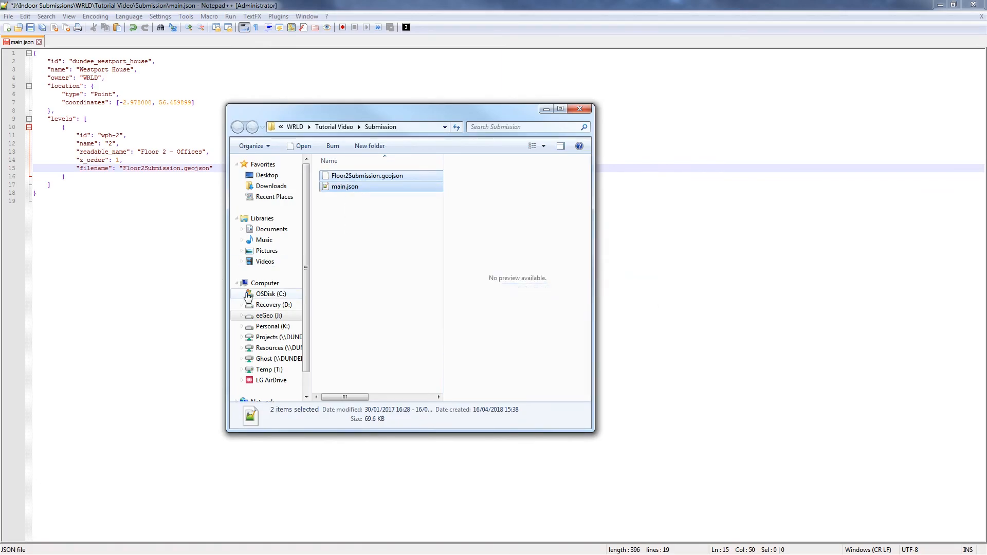
left_click(354, 199)
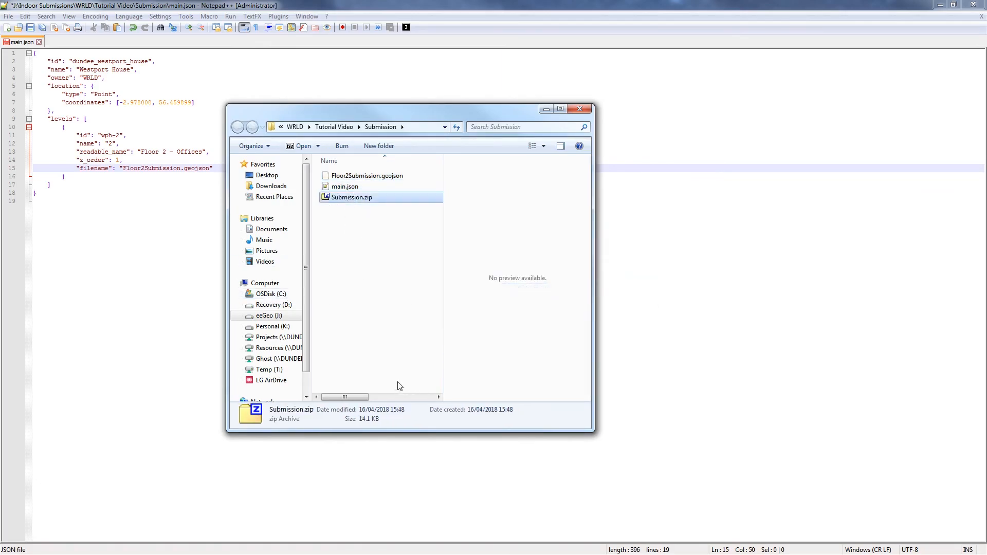